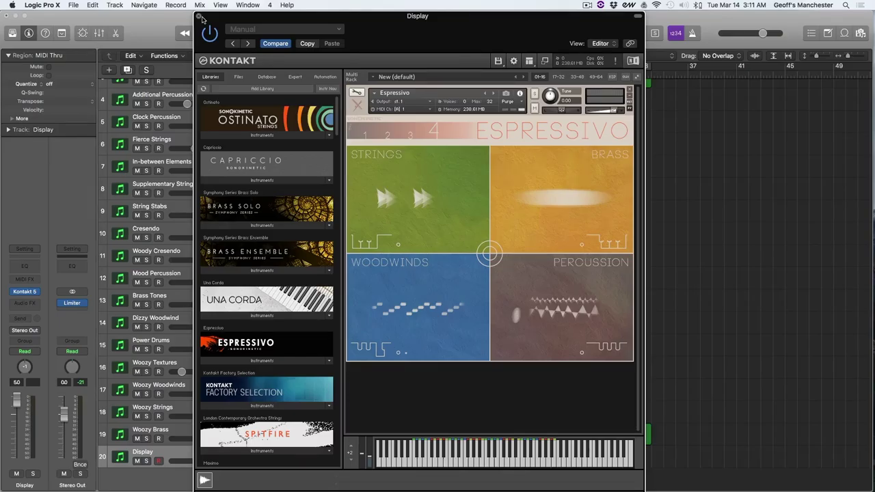
# Close the Kontakt window, play the full arrangement from the beginning, and return the playhead to the start
pyautogui.click(199, 15)
pyautogui.scroll(3, 364, 199)
pyautogui.press('Return')
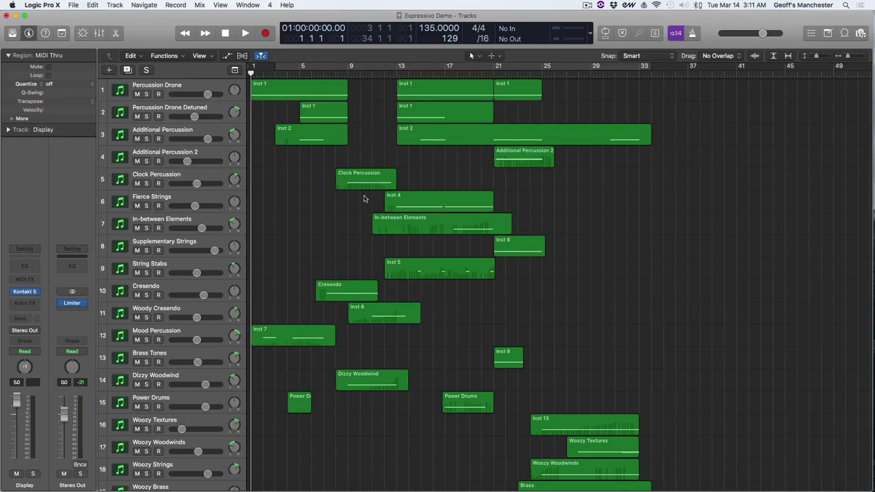
pyautogui.press('space')
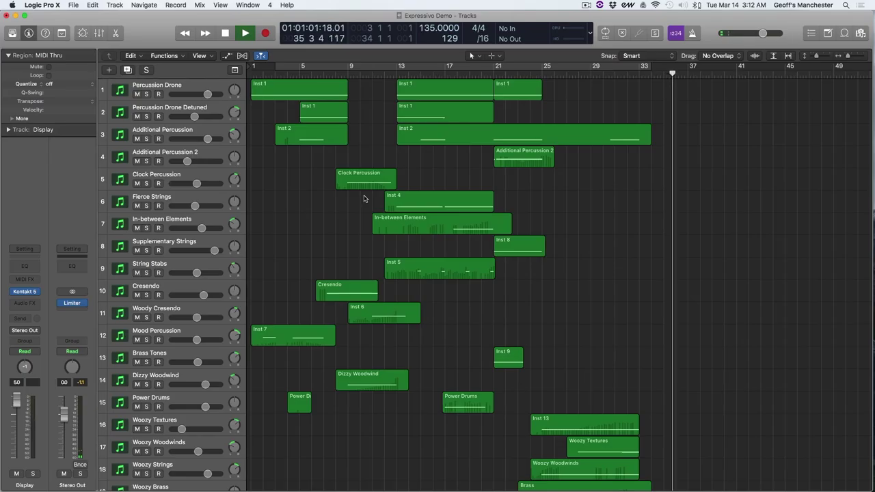
pyautogui.press('space')
pyautogui.press('Return')
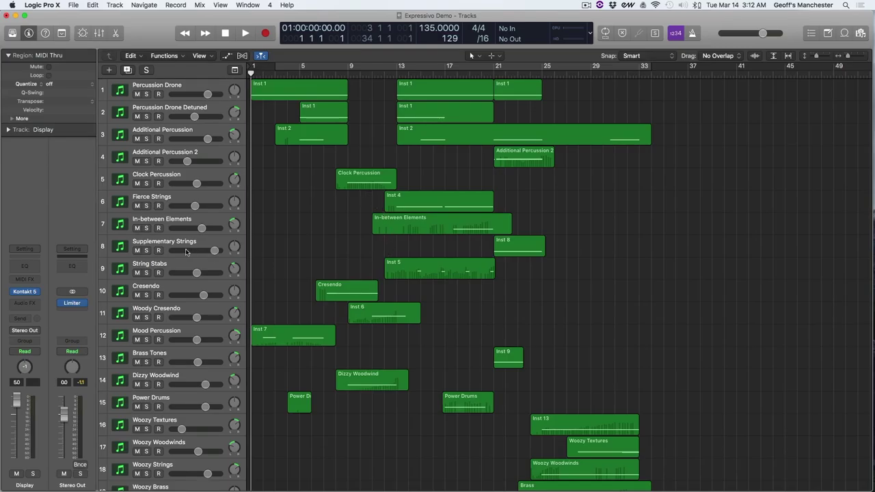
# Open the Kontakt instrument on the Display track and switch Espressivo to slot 1
pyautogui.scroll(-5, 188, 253)
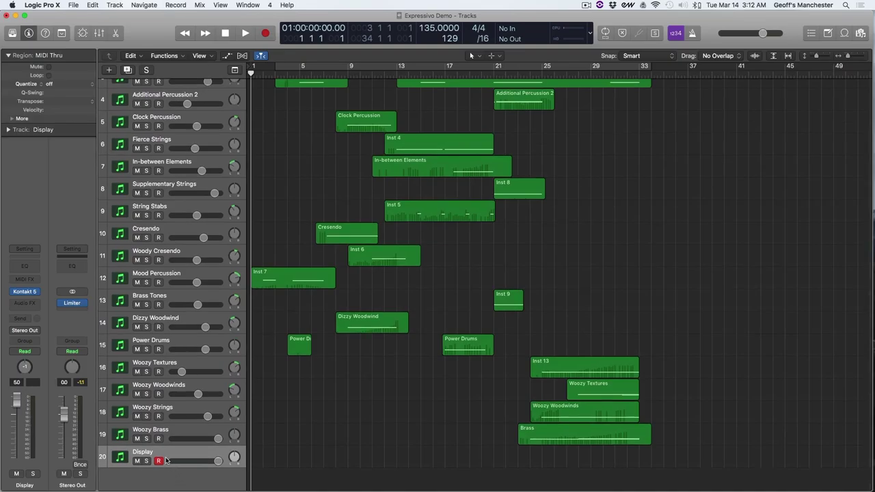
pyautogui.doubleClick(167, 453)
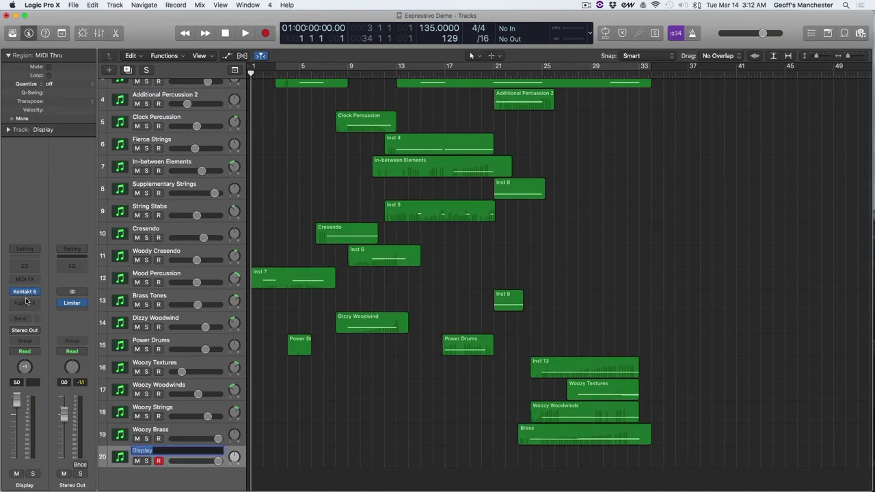
pyautogui.click(165, 474)
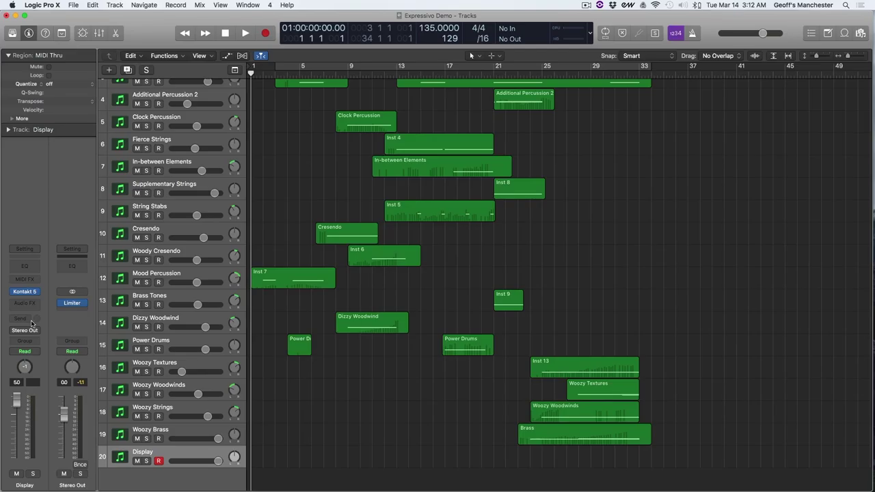
pyautogui.moveTo(26, 296)
pyautogui.click(27, 294)
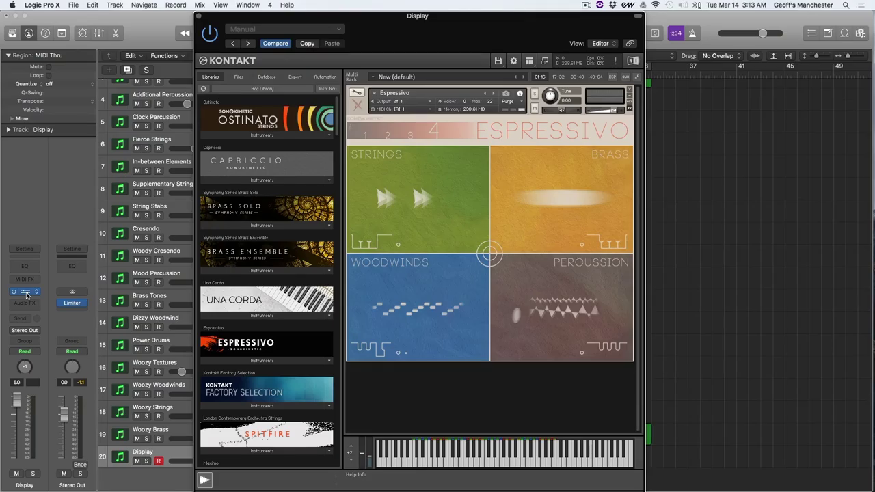
pyautogui.click(367, 132)
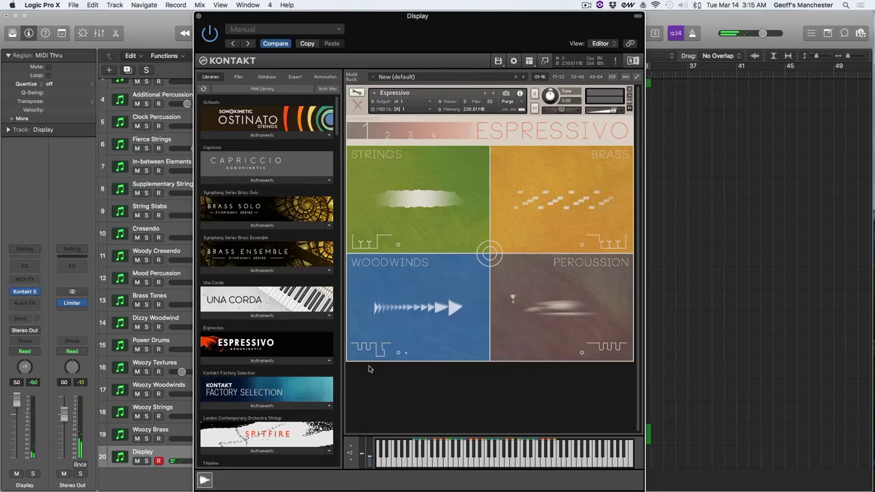
# Browse the Attack, Gliss, Slow and Fast categories of the Strings Collection and audition a Fast rhythmic phrase
pyautogui.click(421, 199)
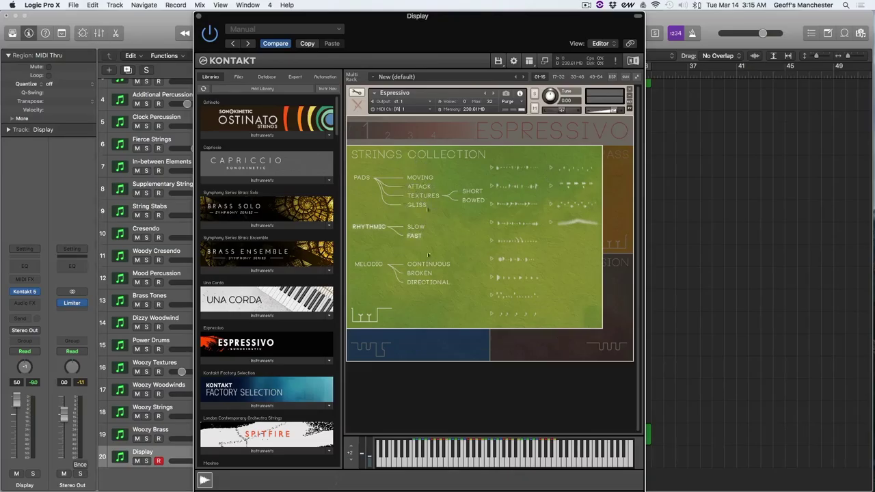
pyautogui.click(422, 190)
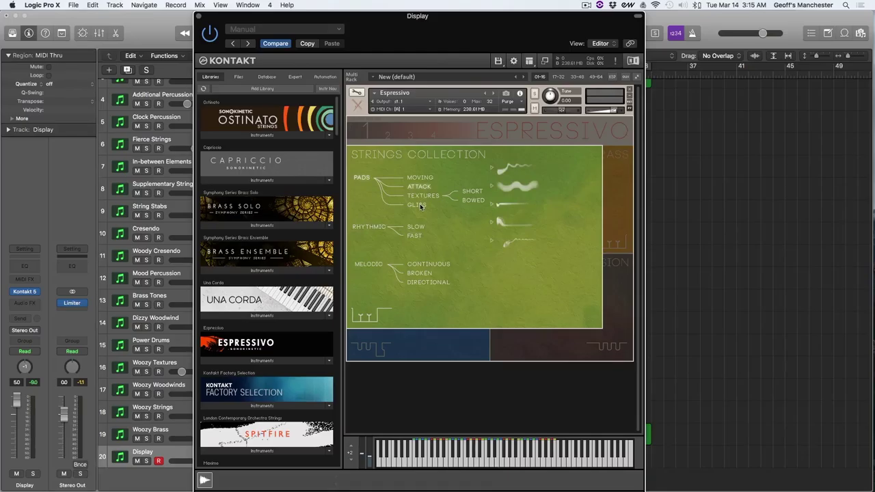
pyautogui.click(419, 205)
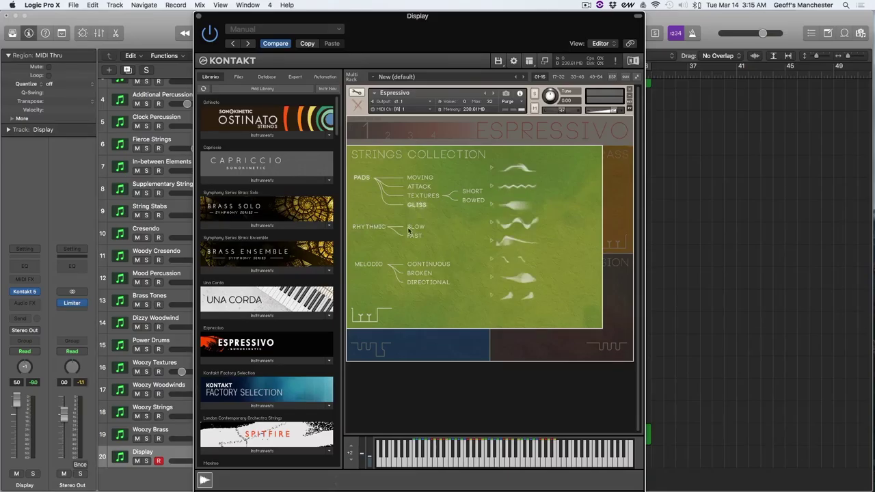
pyautogui.click(411, 230)
pyautogui.click(415, 235)
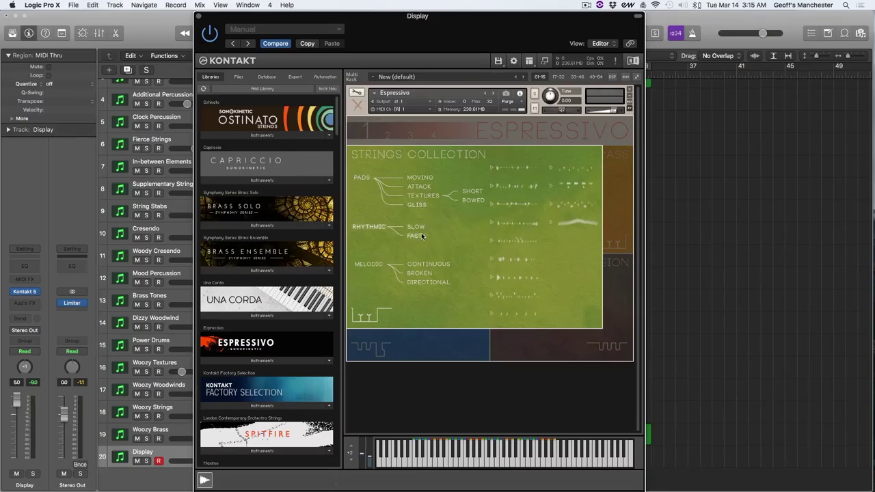
pyautogui.click(491, 224)
pyautogui.click(492, 222)
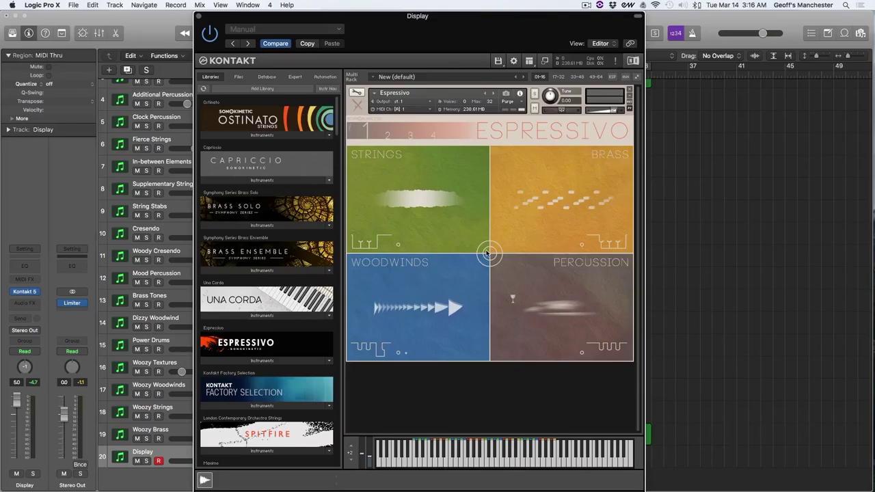
# Open Espressivo's Quick Controls, try the Fade control, and close the overlay
pyautogui.click(487, 253)
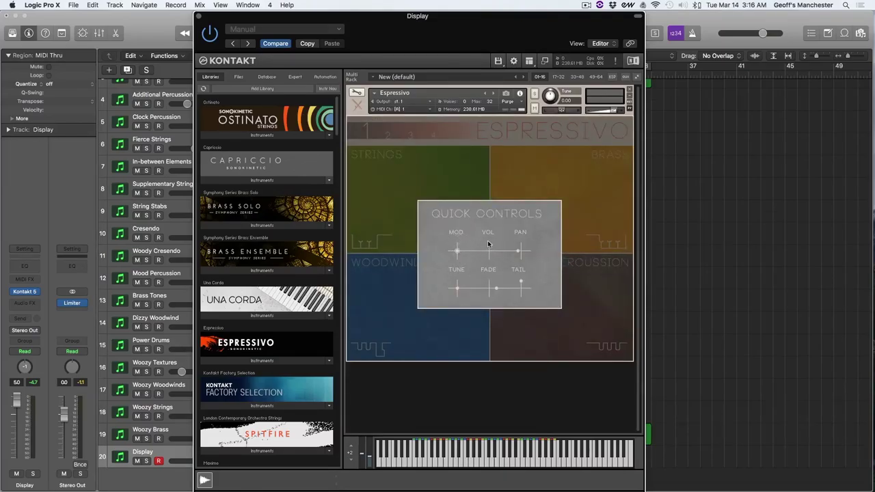
pyautogui.moveTo(495, 288)
pyautogui.mouseDown()
pyautogui.moveTo(469, 291)
pyautogui.moveTo(495, 291)
pyautogui.mouseUp()
pyautogui.click(430, 165)
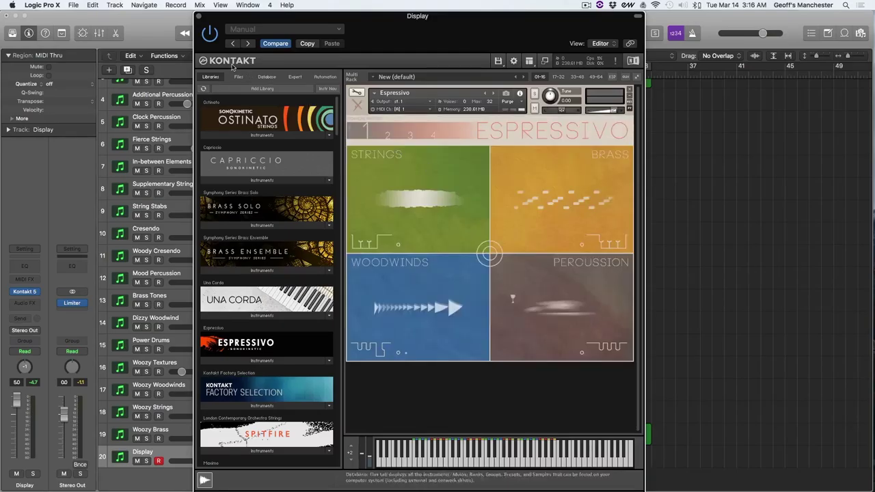
# Close the Kontakt window and solo the Percussion Drone track
pyautogui.click(198, 16)
pyautogui.scroll(5, 267, 295)
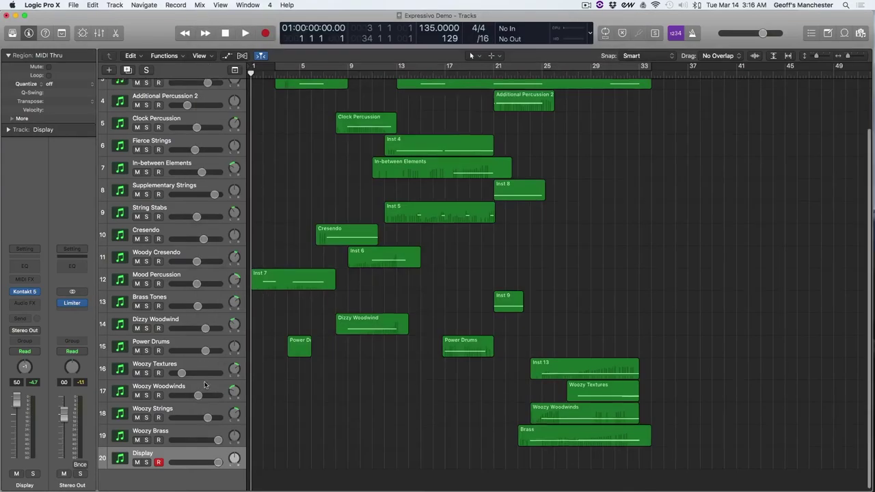
pyautogui.scroll(-3, 204, 384)
pyautogui.scroll(4, 204, 384)
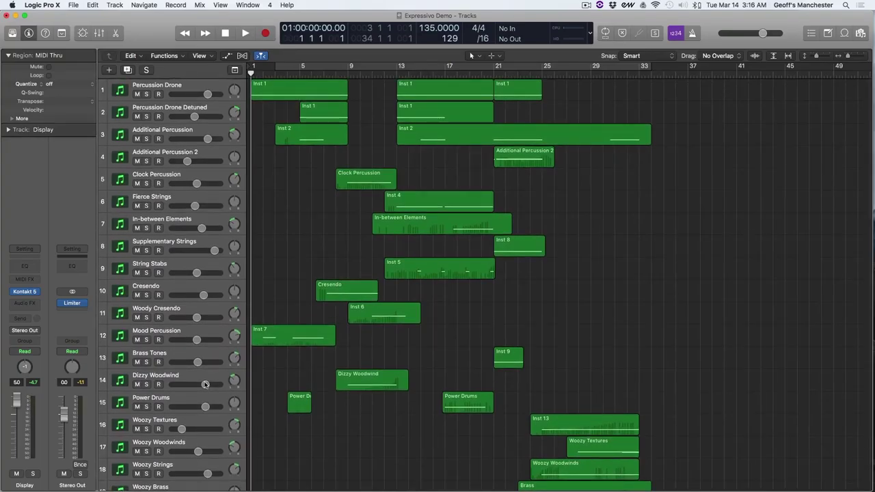
pyautogui.click(182, 84)
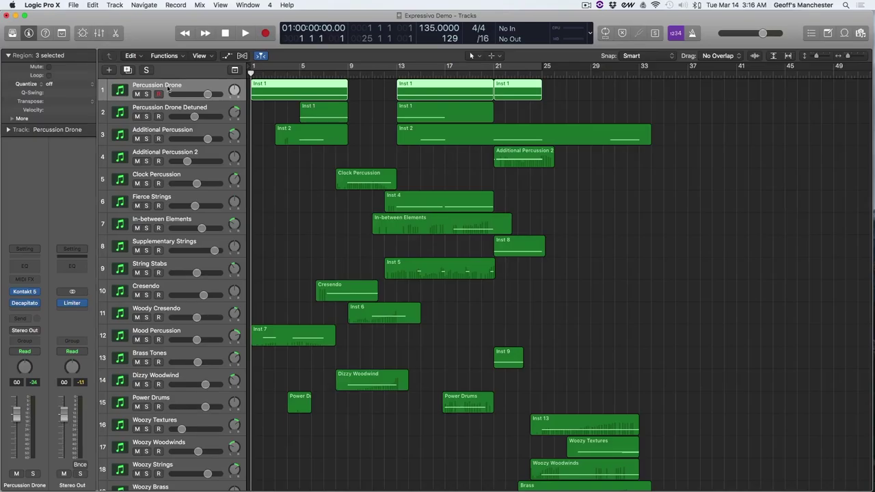
pyautogui.click(146, 93)
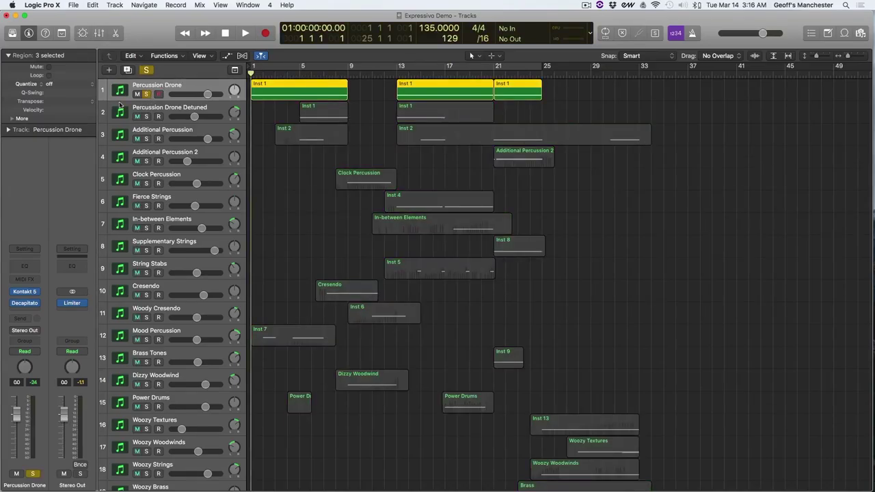
# Open the Percussion Drone track's Kontakt instrument, place its window over the arrangement, and play the soloed part
pyautogui.click(25, 292)
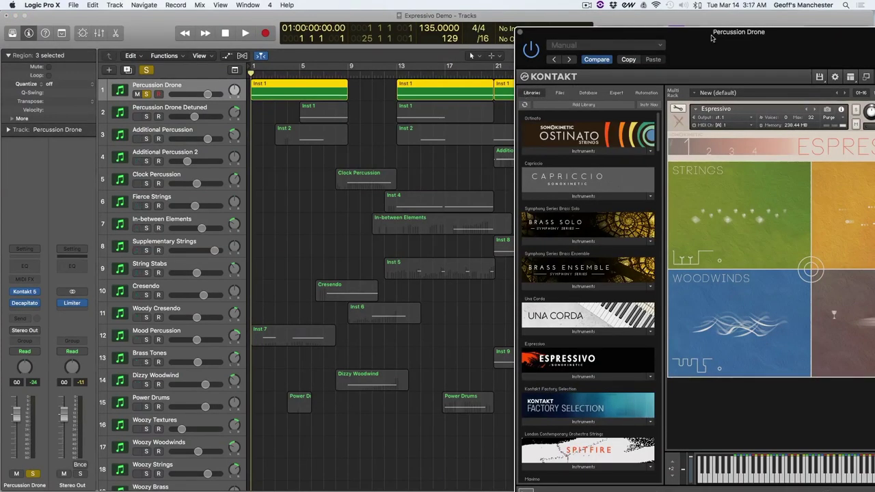
pyautogui.moveTo(713, 37); pyautogui.dragTo(542, 34)
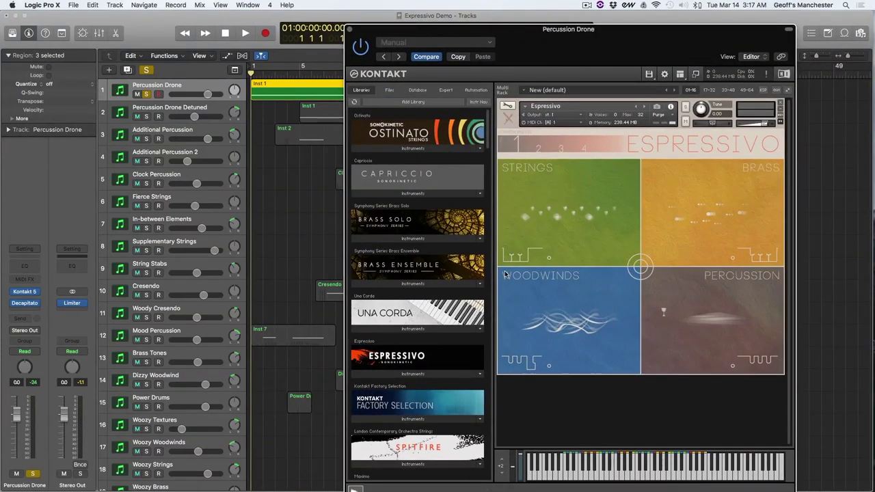
pyautogui.press('space')
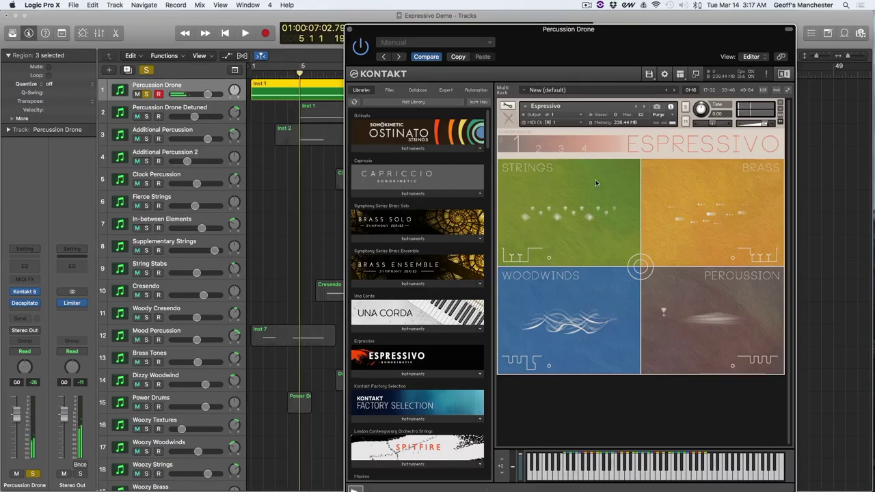
# Audition the third phrase in the second column of the Strings Collection's Fast rhythms and resume playback briefly to compare
pyautogui.click(572, 218)
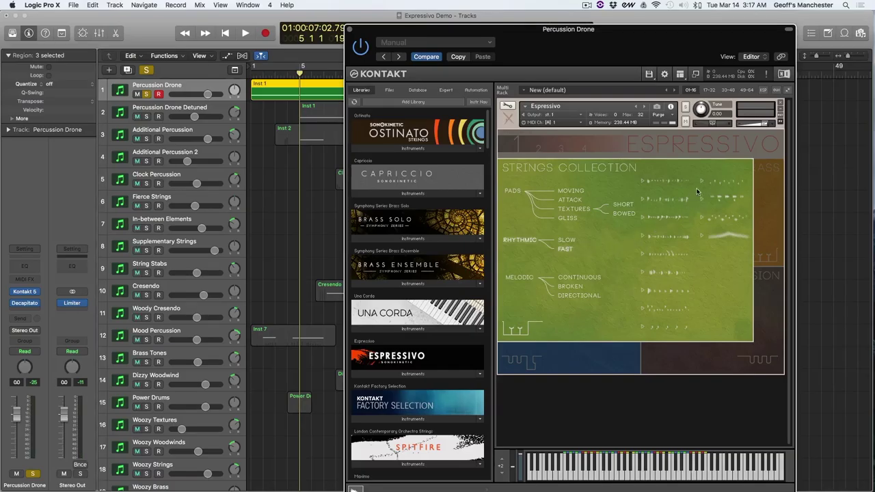
pyautogui.click(701, 217)
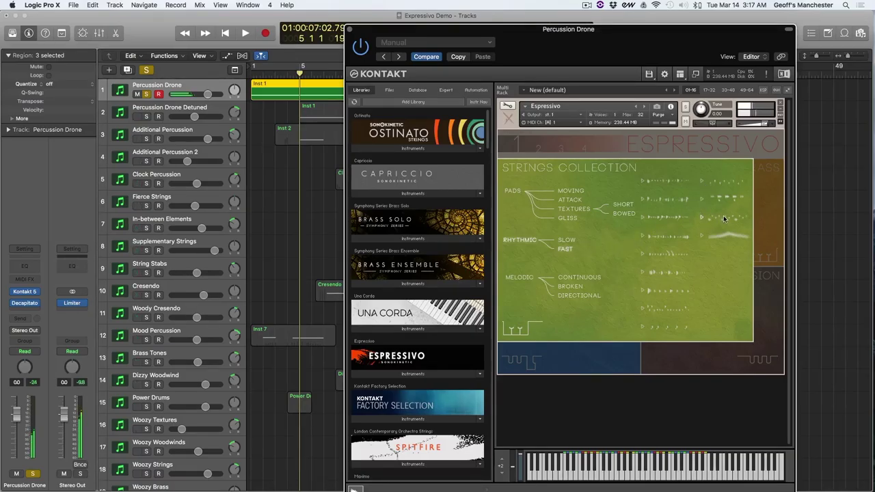
pyautogui.press('space')
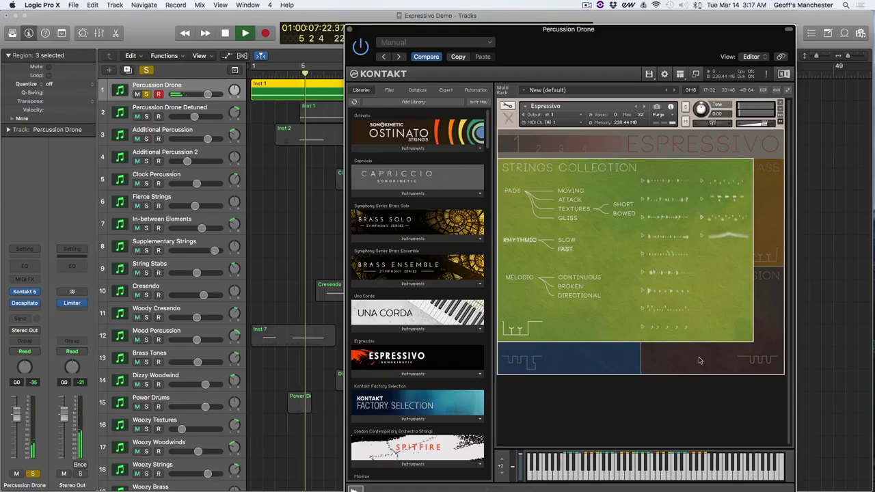
pyautogui.press('space')
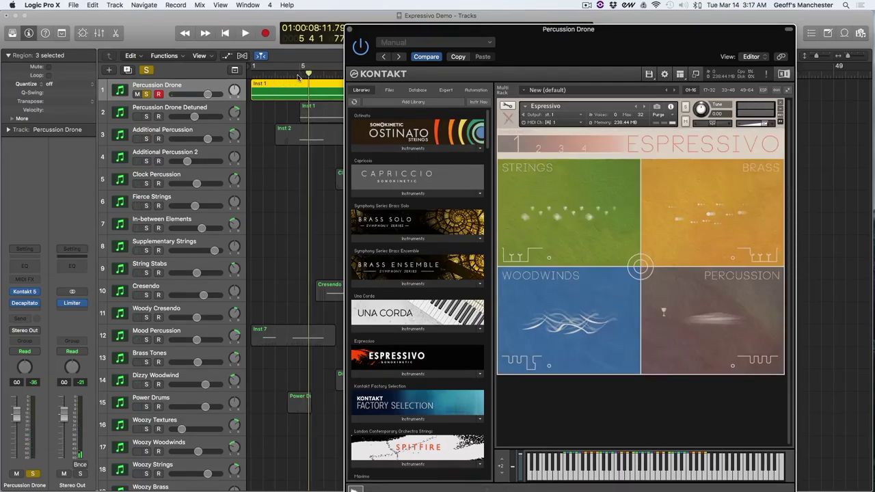
# Play the Percussion Drone from about bar 20 through its last region, return to the start, and close Kontakt
pyautogui.moveTo(483, 186); pyautogui.dragTo(482, 184)
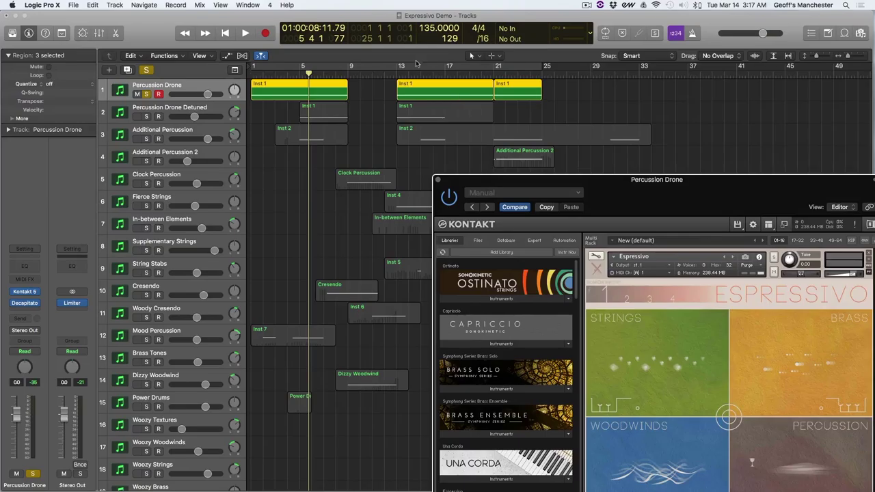
pyautogui.moveTo(309, 73); pyautogui.dragTo(484, 73)
pyautogui.press('space')
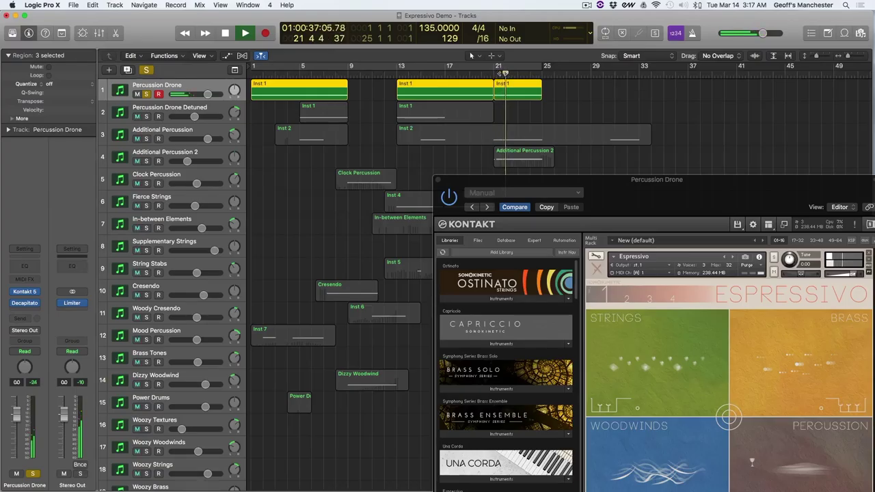
pyautogui.press('space')
pyautogui.press('Return')
pyautogui.moveTo(644, 214); pyautogui.dragTo(508, 132)
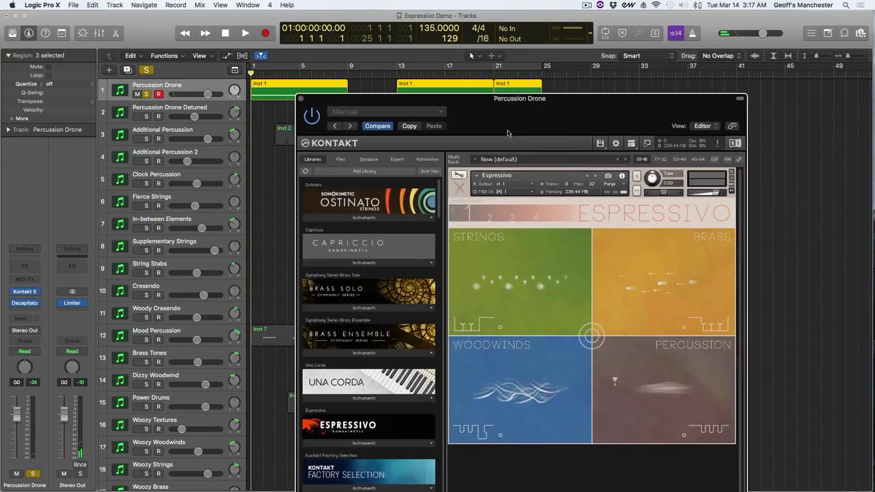
pyautogui.click(300, 99)
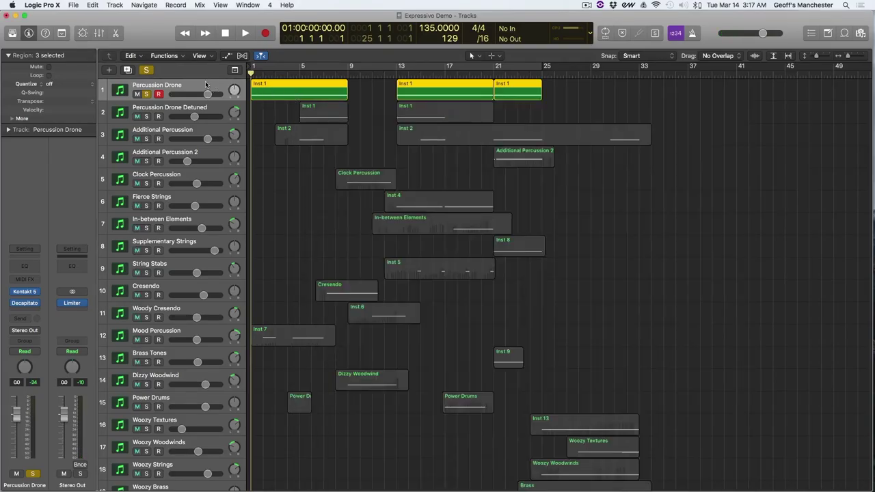
# Open the Decapitator effect on the Percussion Drone track, listen to the part through it, and return to the start
pyautogui.click(26, 305)
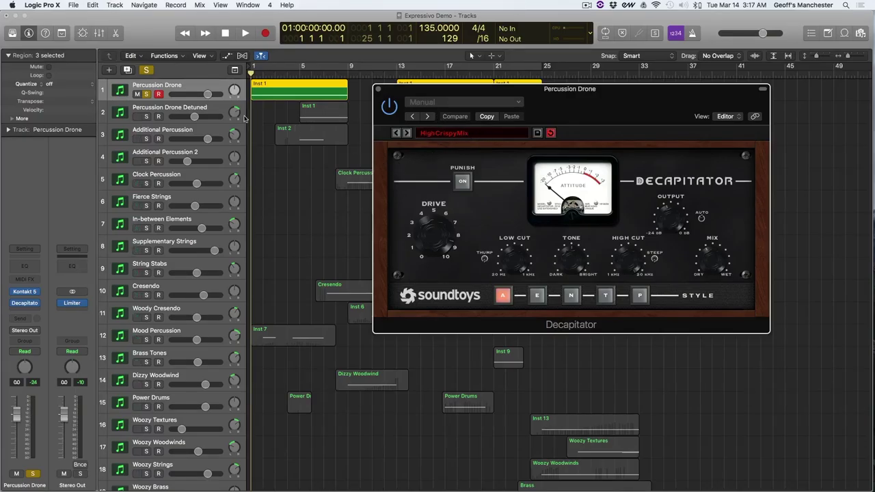
pyautogui.press('space')
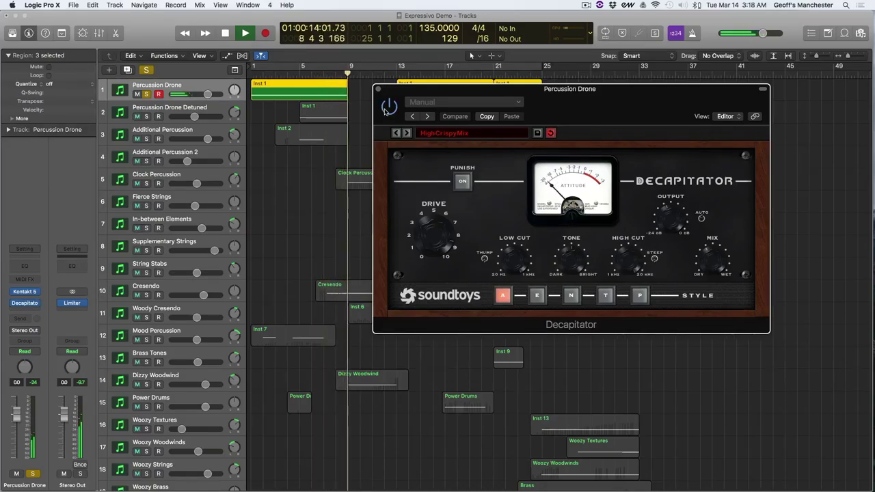
pyautogui.press('space')
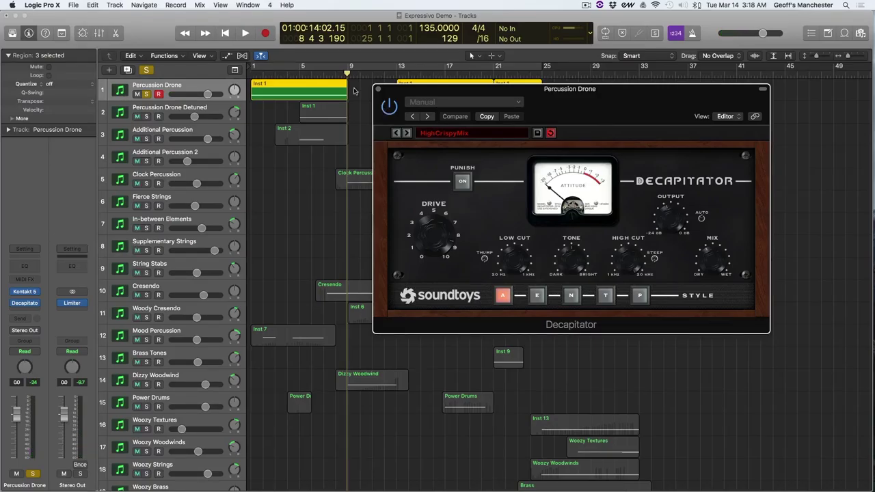
pyautogui.press('space')
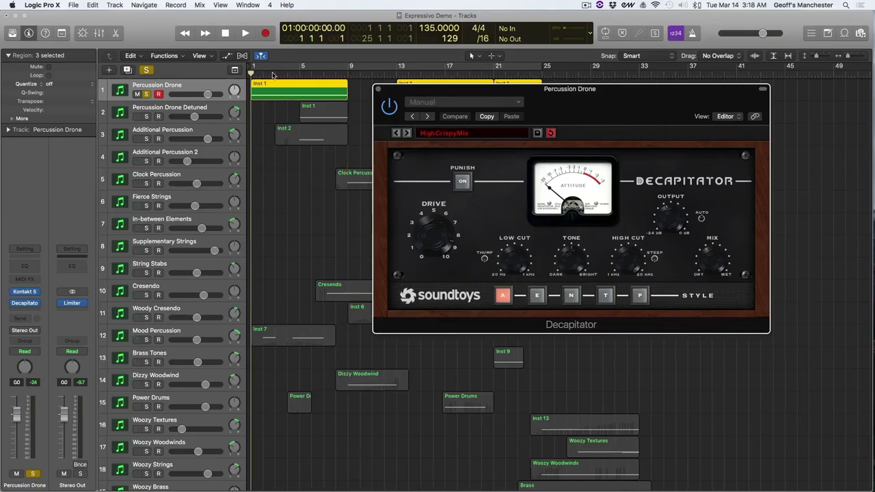
# Switch the solo from Percussion Drone to Percussion Drone Detuned and set the playhead at bar 5, where its first region begins
pyautogui.click(221, 110)
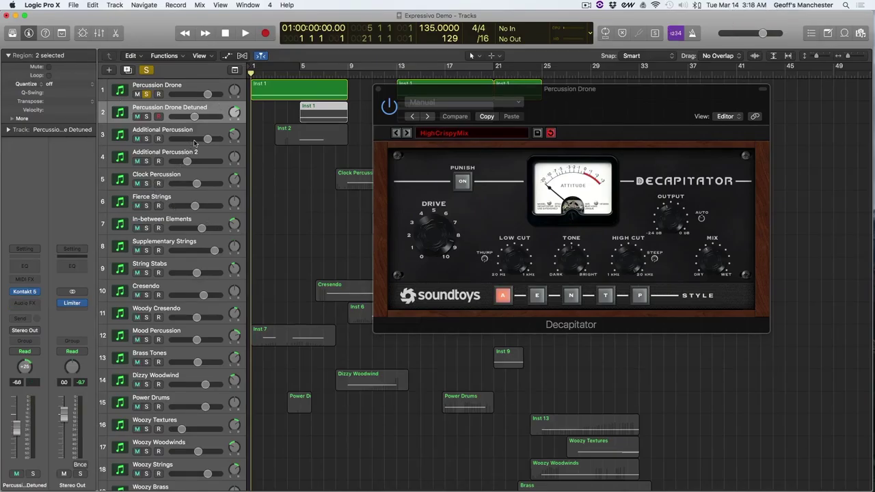
pyautogui.click(299, 75)
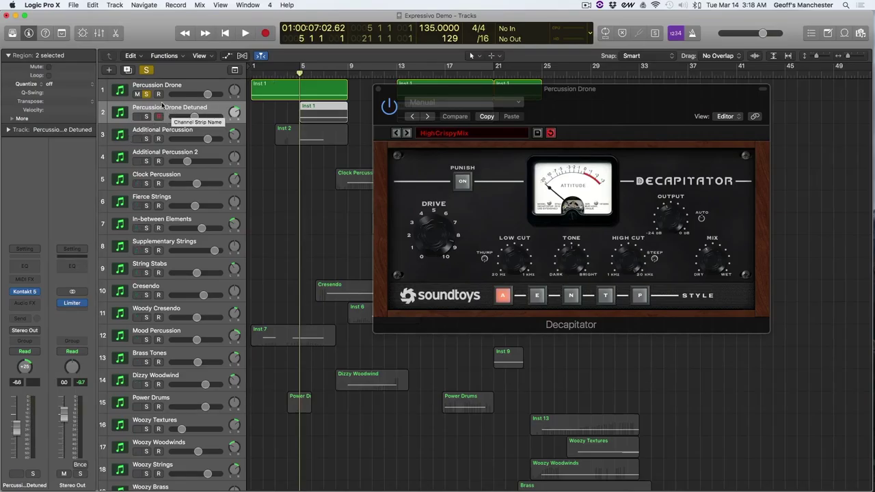
pyautogui.click(146, 95)
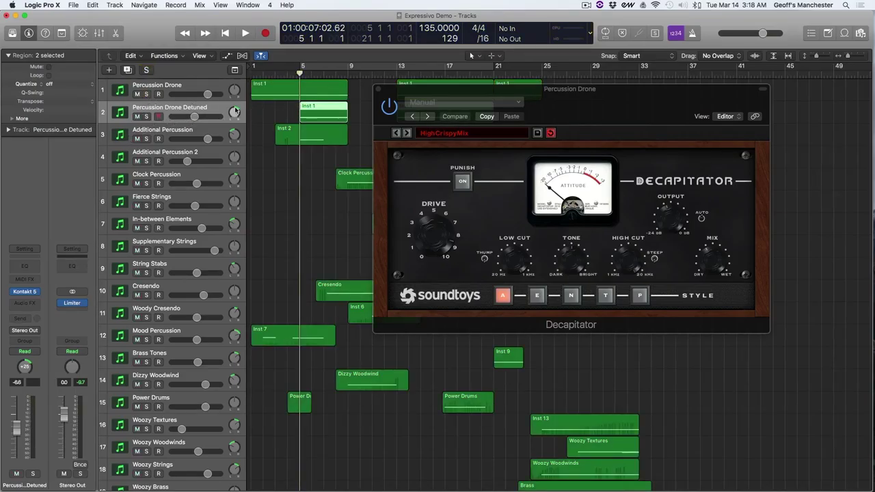
pyautogui.click(146, 116)
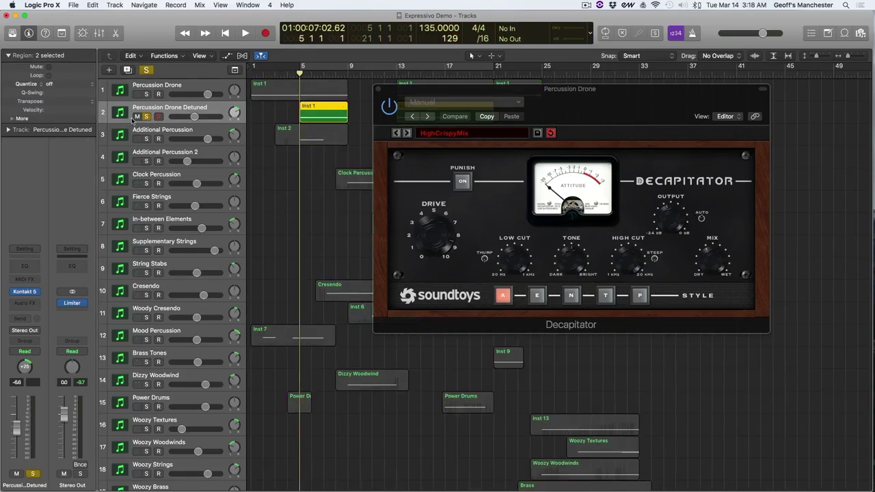
# Inspect the Espressivo Quick Controls in the Percussion Drone Detuned track's Kontakt instrument and close its window
pyautogui.moveTo(30, 295)
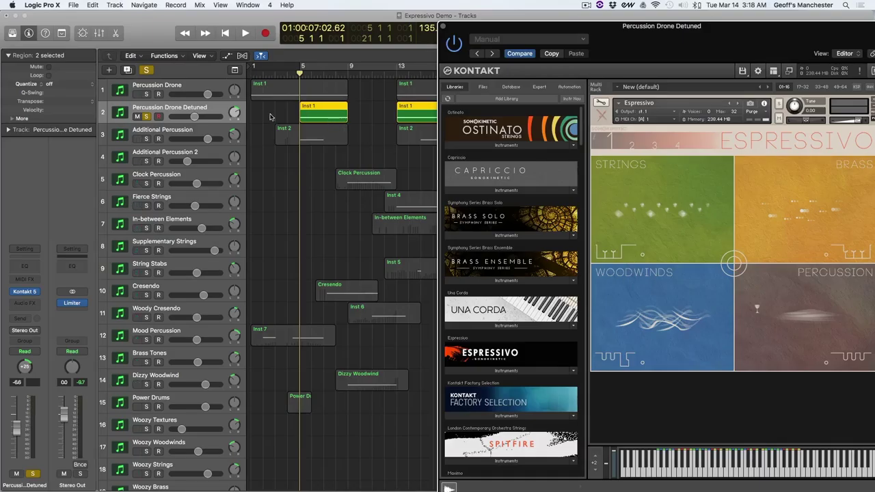
pyautogui.click(733, 263)
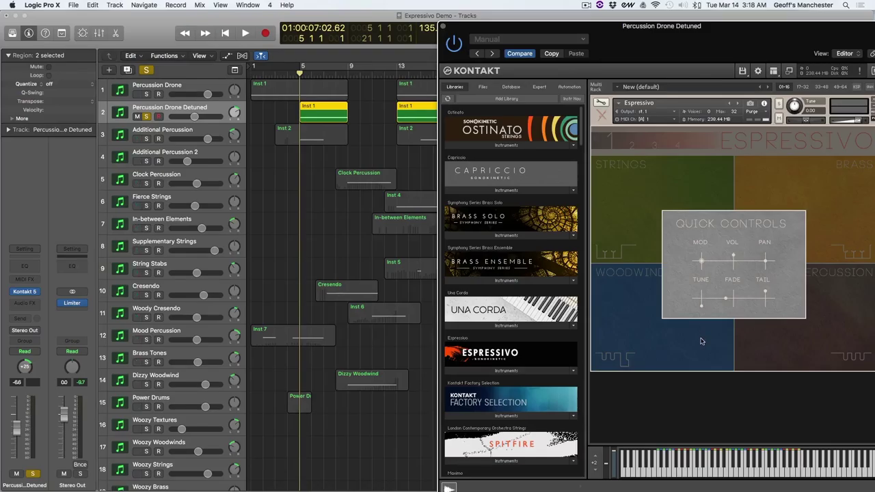
pyautogui.click(443, 26)
# Solo Percussion Drone together with Percussion Drone Detuned and play both from the start to about bar 9
pyautogui.click(146, 95)
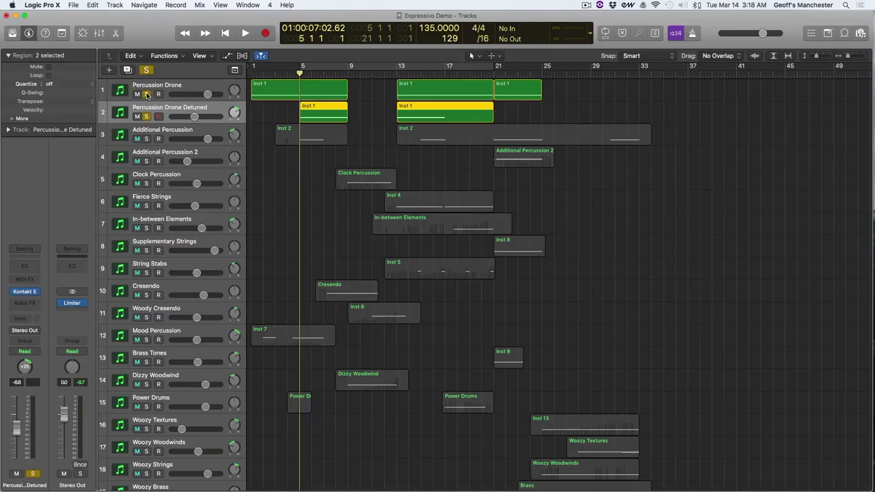
pyautogui.press('Return')
pyautogui.press('space')
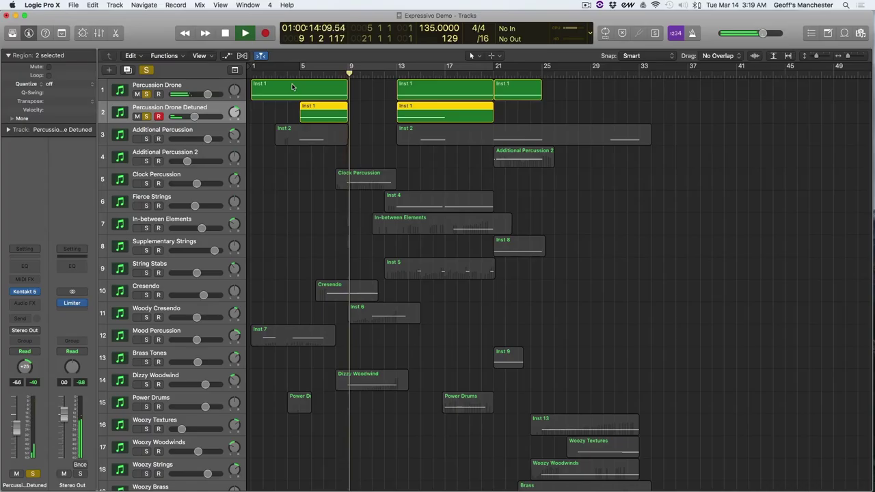
pyautogui.press('space')
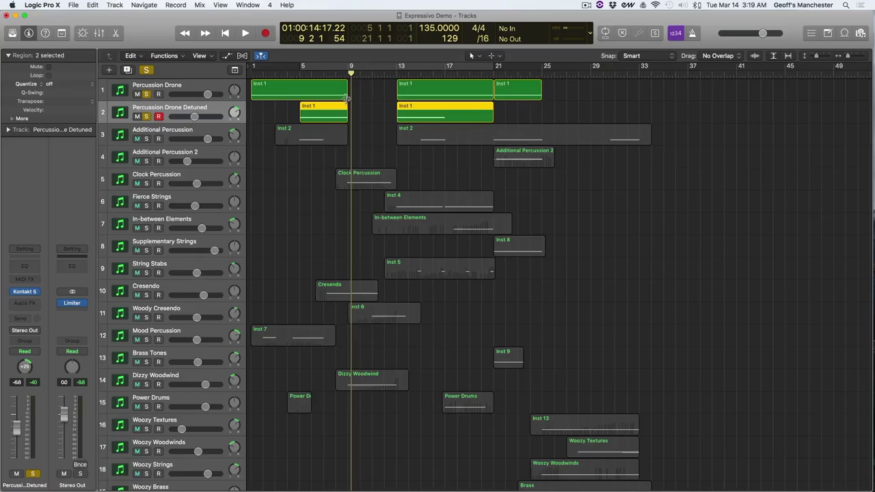
# Add Additional Percussion to the soloed tracks and play the three parts from about bar 4 to bar 9
pyautogui.click(195, 130)
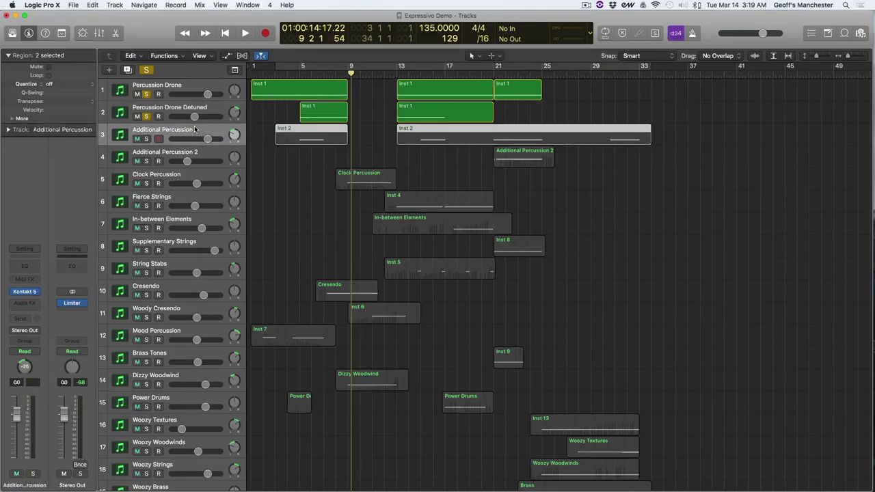
pyautogui.click(146, 139)
pyautogui.moveTo(344, 74); pyautogui.dragTo(294, 74)
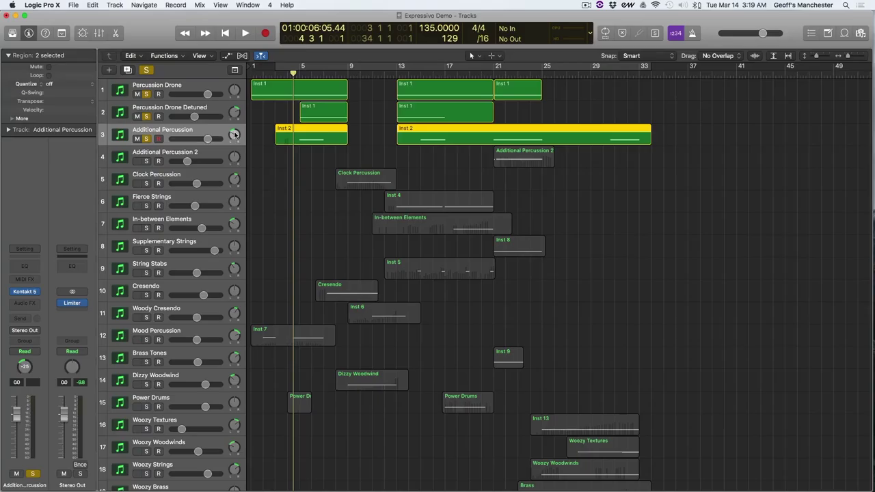
pyautogui.press('space')
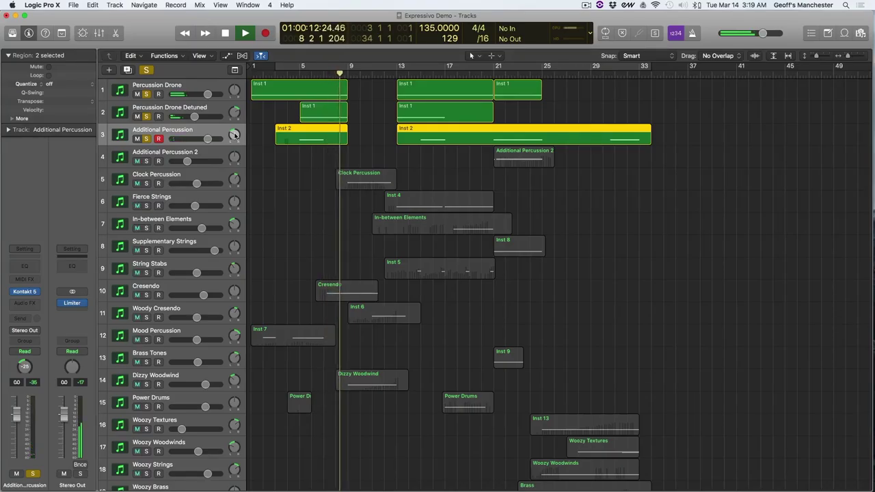
pyautogui.press('space')
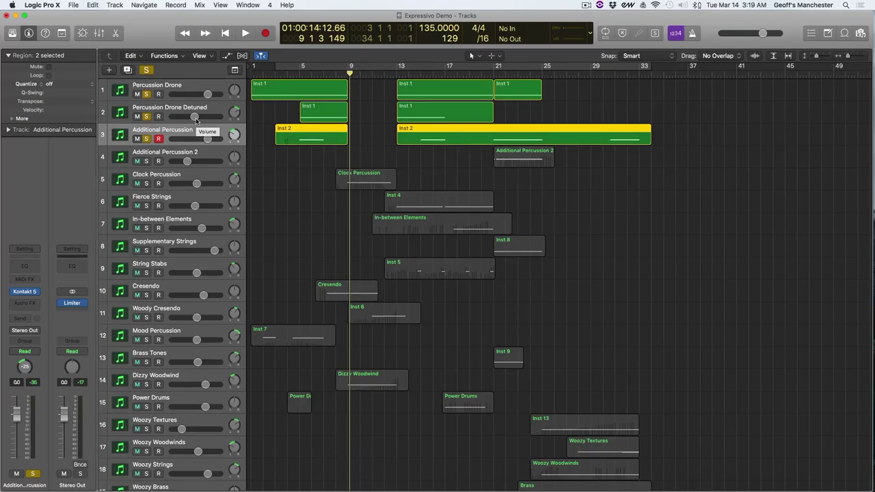
# Check the volume setting of the Percussion Drone Detuned track without changing it
pyautogui.moveTo(193, 117); pyautogui.dragTo(195, 116)
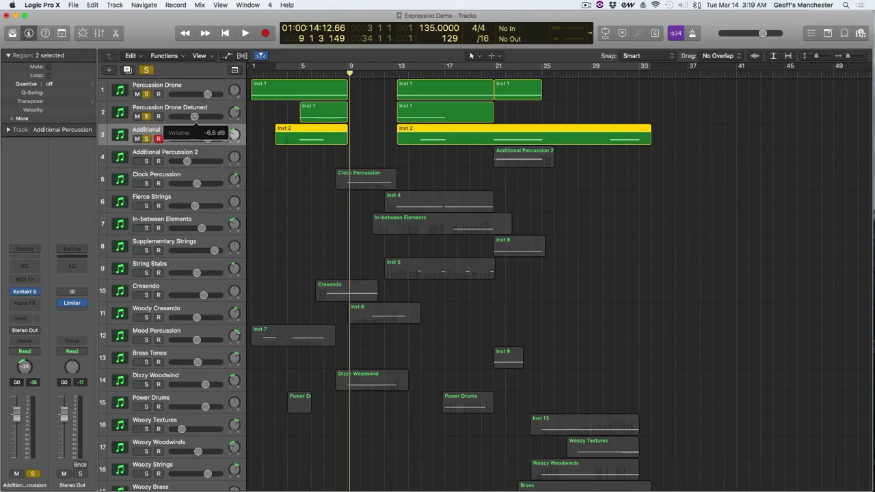
pyautogui.moveTo(194, 116)
pyautogui.mouseDown()
pyautogui.moveTo(207, 116)
pyautogui.moveTo(194, 117)
pyautogui.mouseUp()
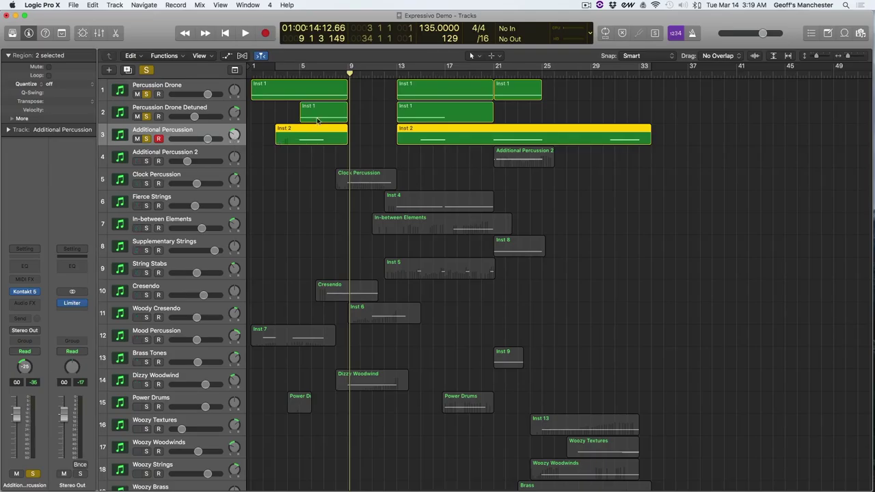
pyautogui.hscroll(-2, 299, 167)
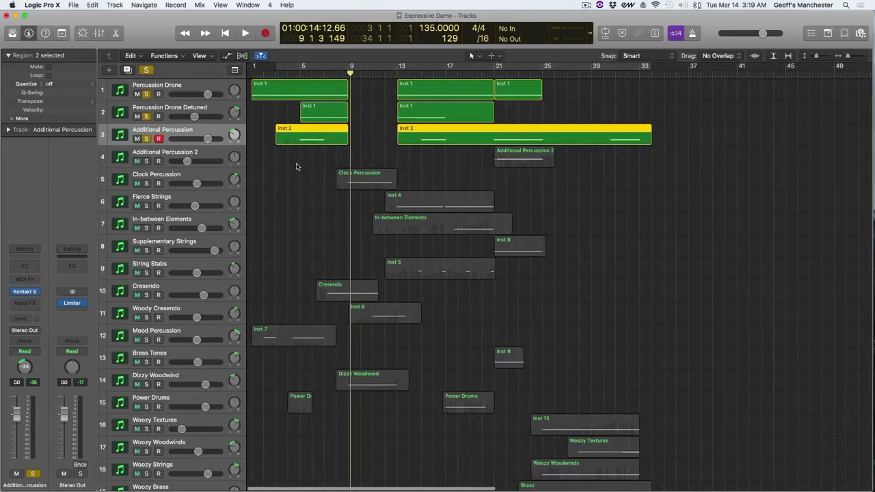
# Clear all solos, solo Additional Percussion 2, and play its region from bar 21 to about bar 25
pyautogui.click(494, 69)
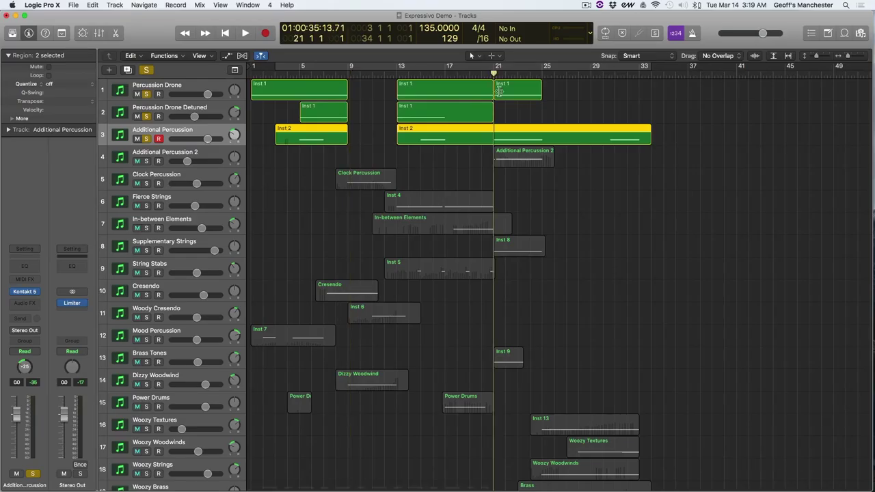
pyautogui.click(525, 156)
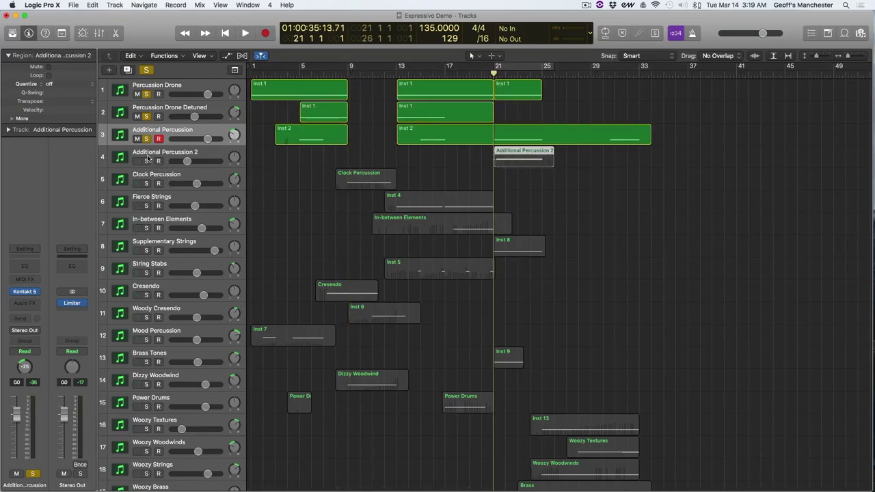
pyautogui.click(145, 69)
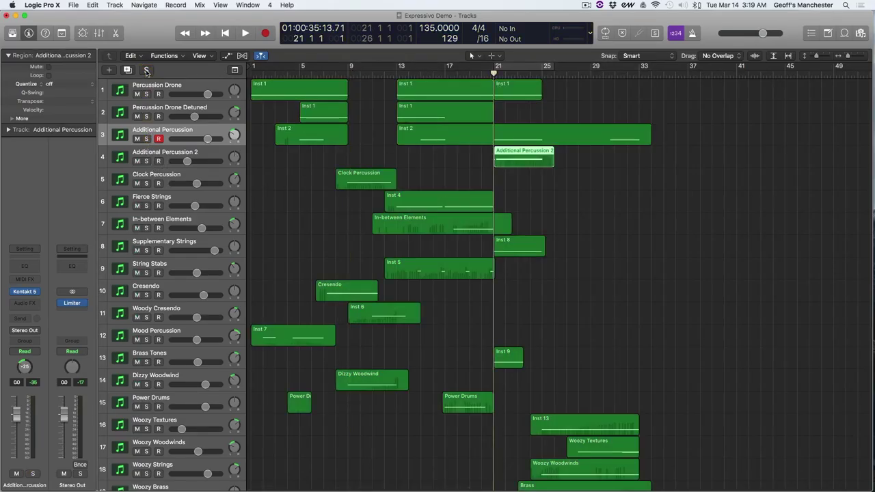
pyautogui.click(146, 162)
pyautogui.press('space')
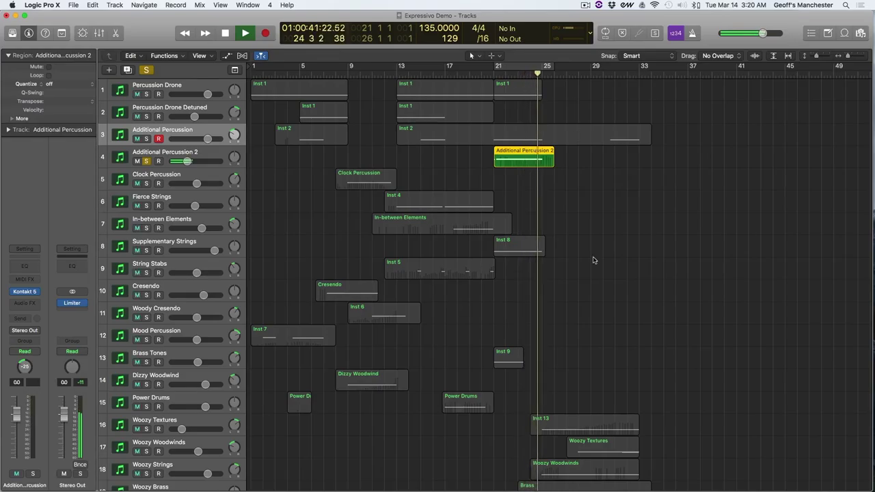
pyautogui.press('space')
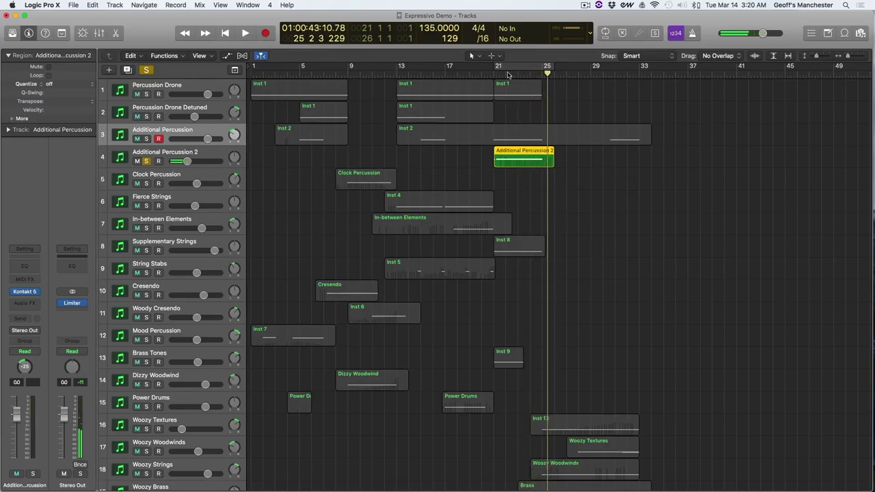
# Unsolo Additional Percussion 2 and play the full arrangement from bar 13 to about bar 25
pyautogui.click(493, 76)
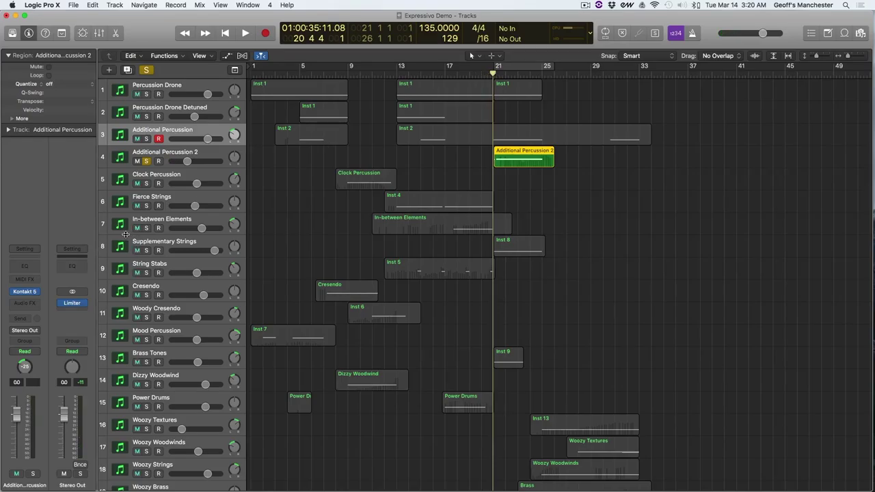
pyautogui.click(146, 161)
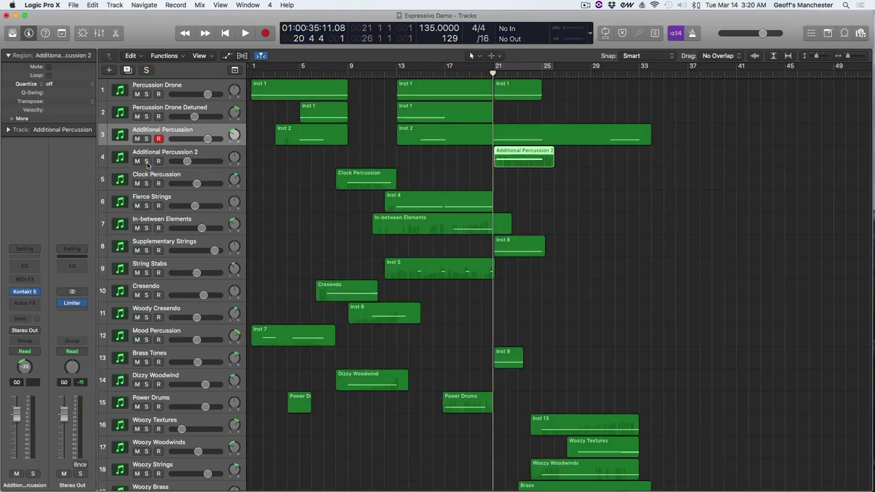
pyautogui.click(397, 72)
pyautogui.press('space')
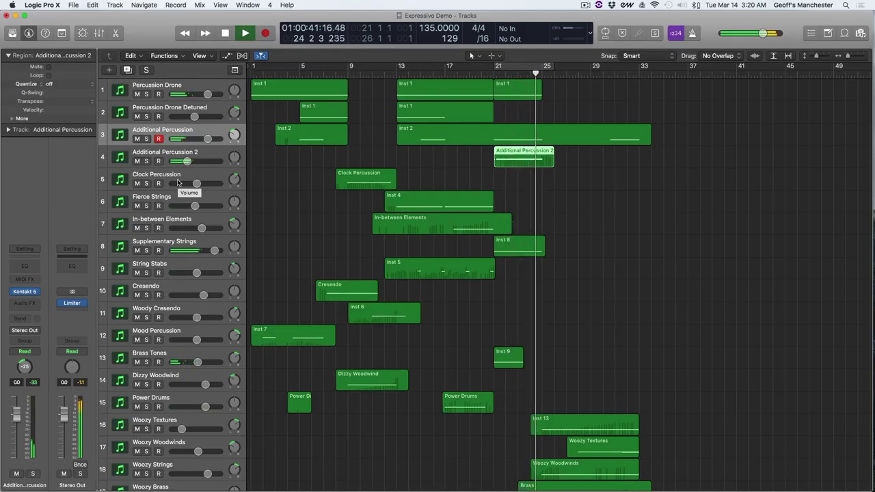
pyautogui.press('space')
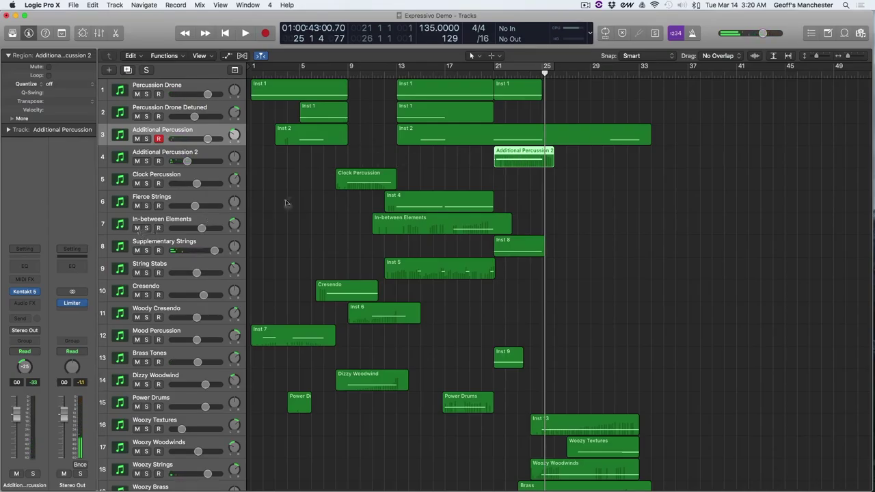
# Open the PanMan effect on the Additional Percussion 2 track, move its window aside, and bypass the effect
pyautogui.click(199, 158)
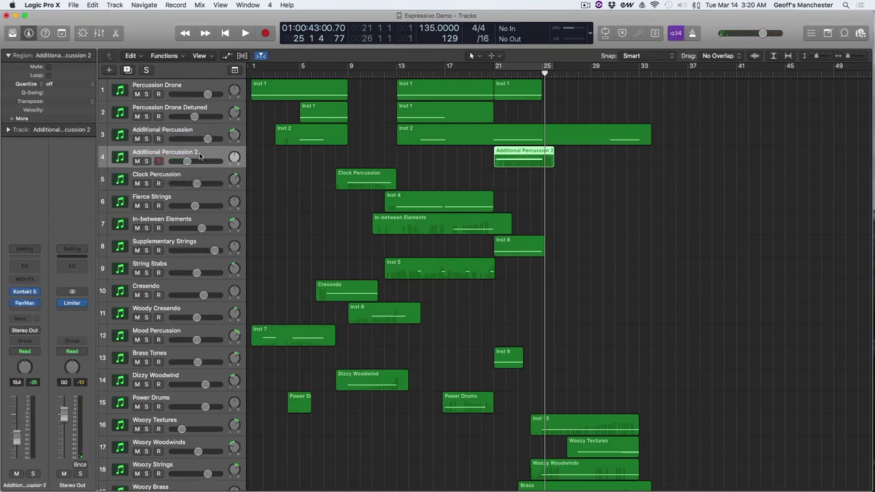
pyautogui.click(26, 305)
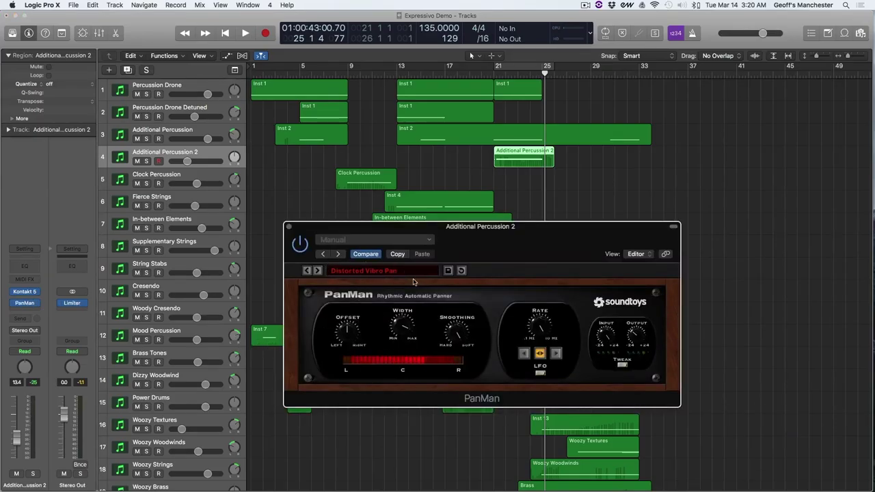
pyautogui.moveTo(311, 243); pyautogui.dragTo(392, 244)
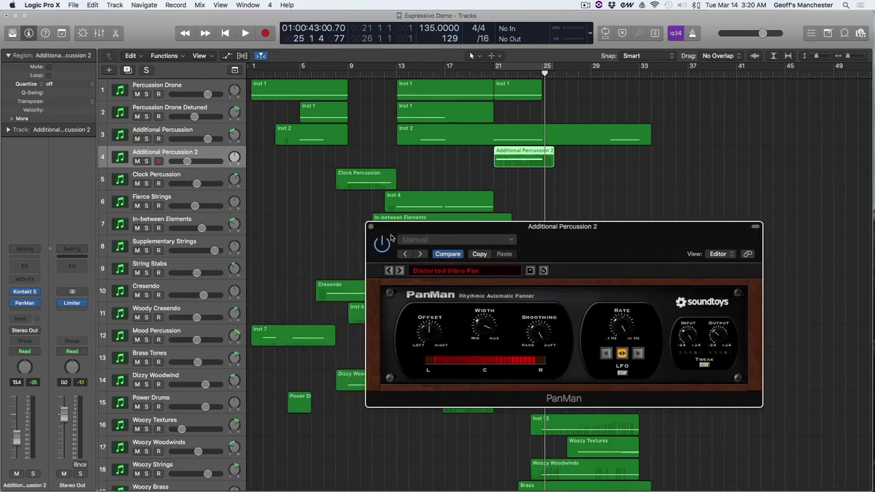
# Solo Additional Percussion 2 and play it from about bar 20 to bar 25 with PanMan bypassed
pyautogui.click(491, 79)
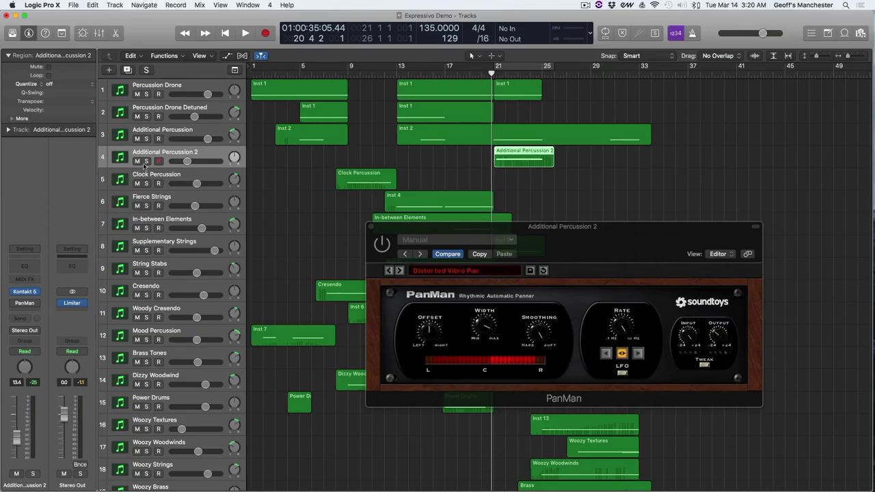
pyautogui.click(146, 161)
pyautogui.press('space')
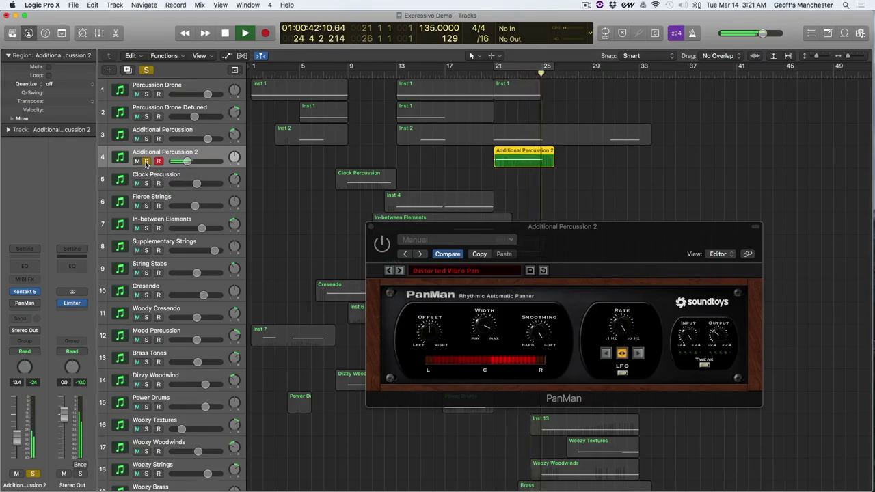
pyautogui.press('space')
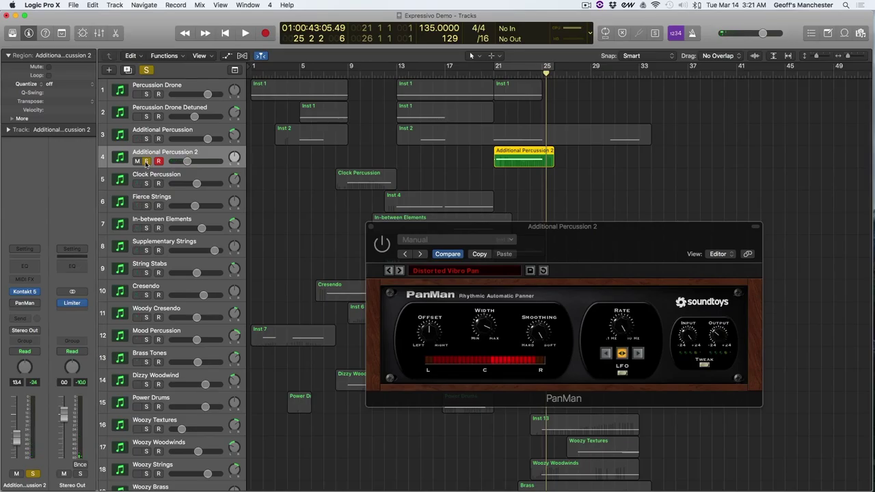
# Show and hide the track automation view, and return to bar 21 with Additional Percussion 2 unsoloed
pyautogui.press('a')
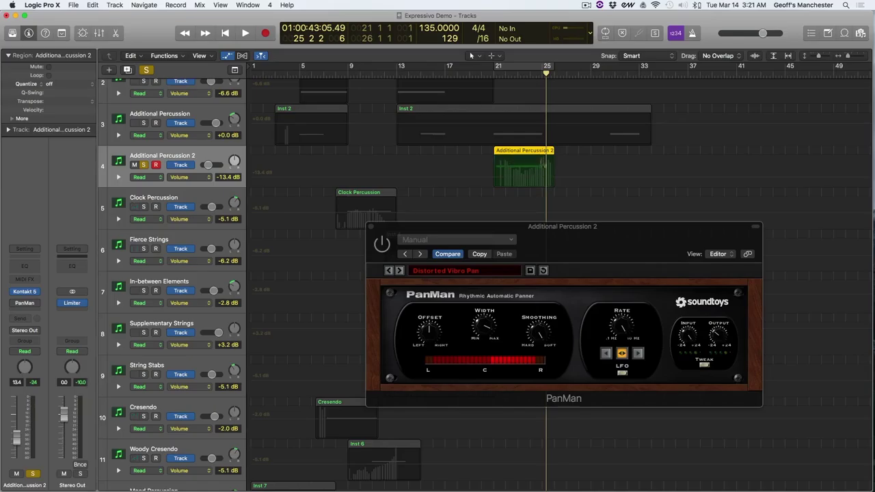
pyautogui.press('a')
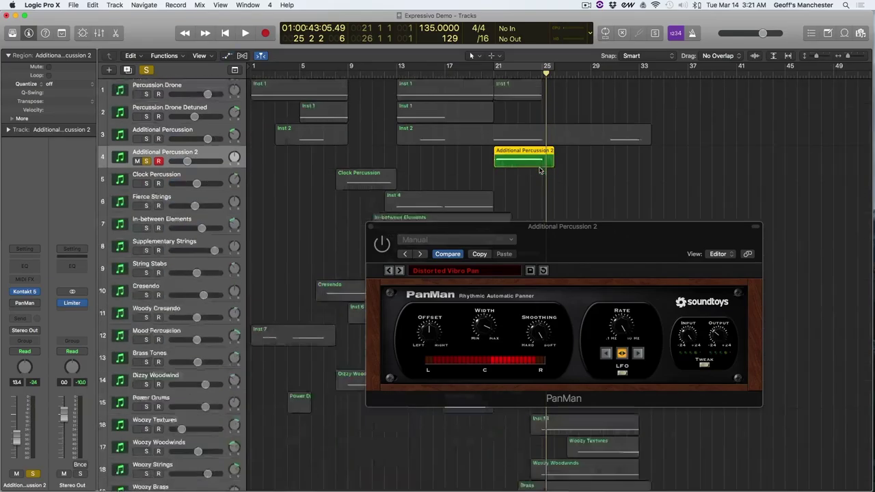
pyautogui.click(493, 78)
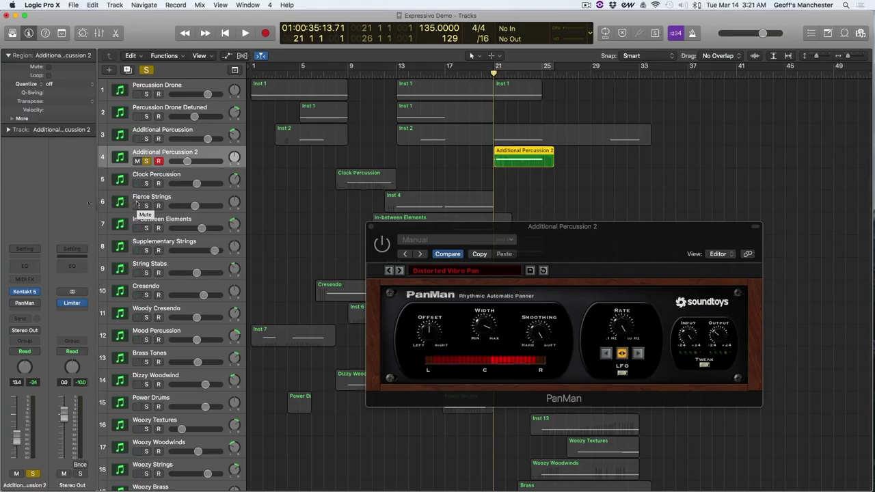
pyautogui.click(146, 161)
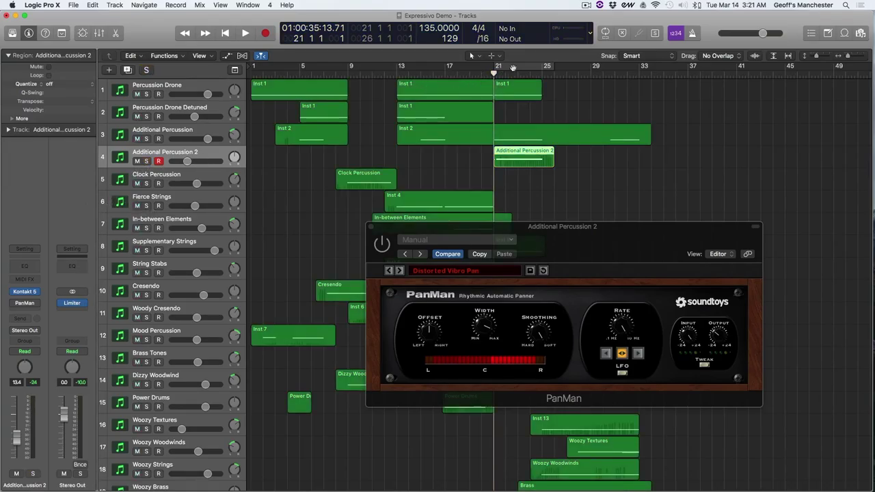
# Play the full arrangement from about bar 20 to bar 25 with PanMan bypassed
pyautogui.moveTo(497, 74); pyautogui.dragTo(487, 74)
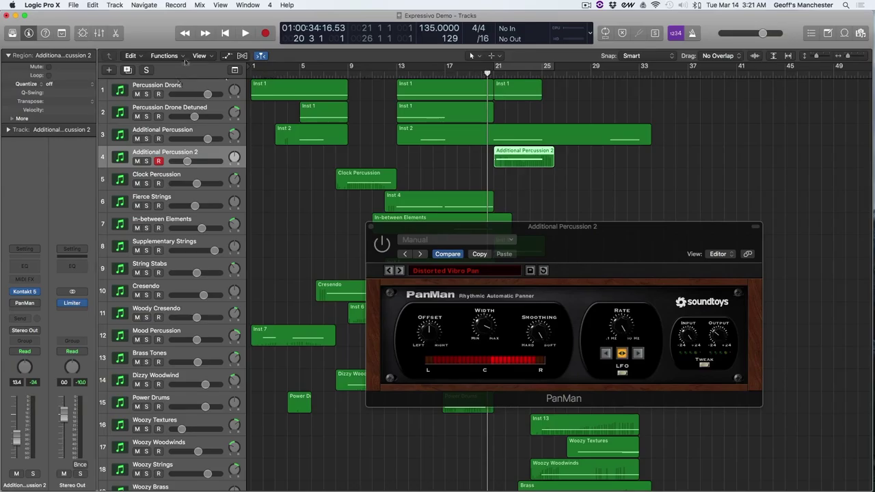
pyautogui.press('space')
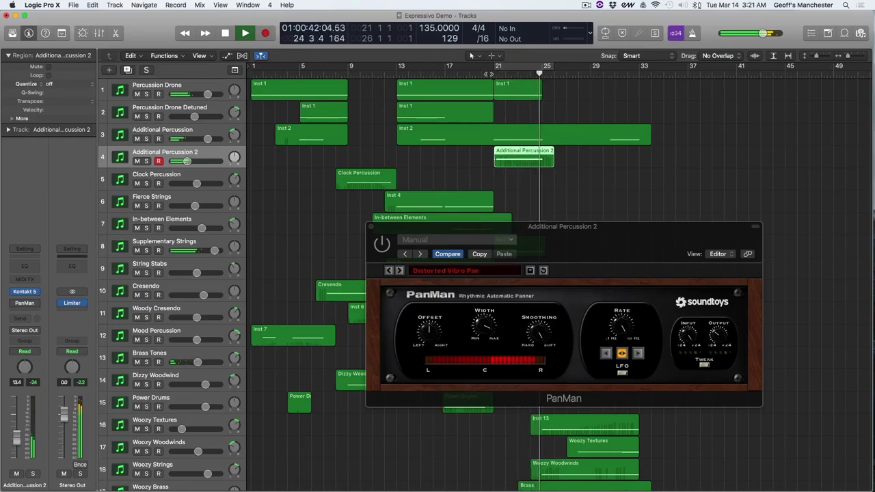
pyautogui.press('space')
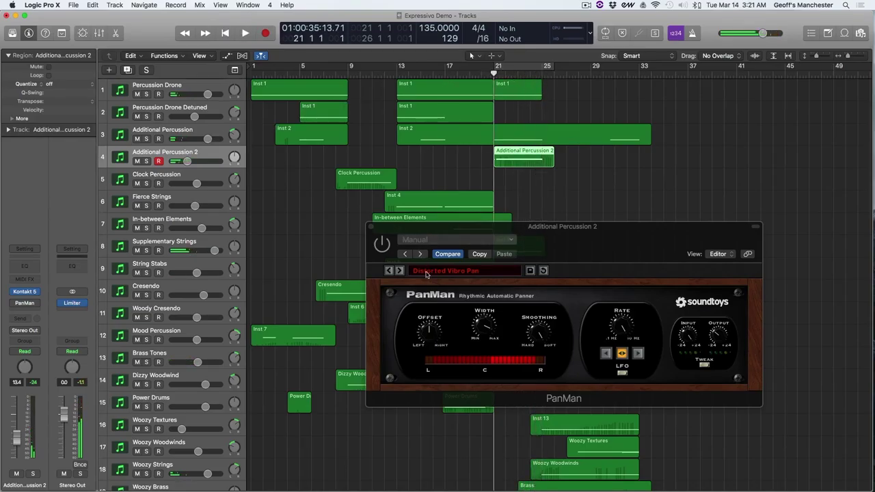
# Re-enable PanMan on Additional Percussion 2 and play the full arrangement from bar 21 to about bar 25
pyautogui.click(379, 250)
pyautogui.press('space')
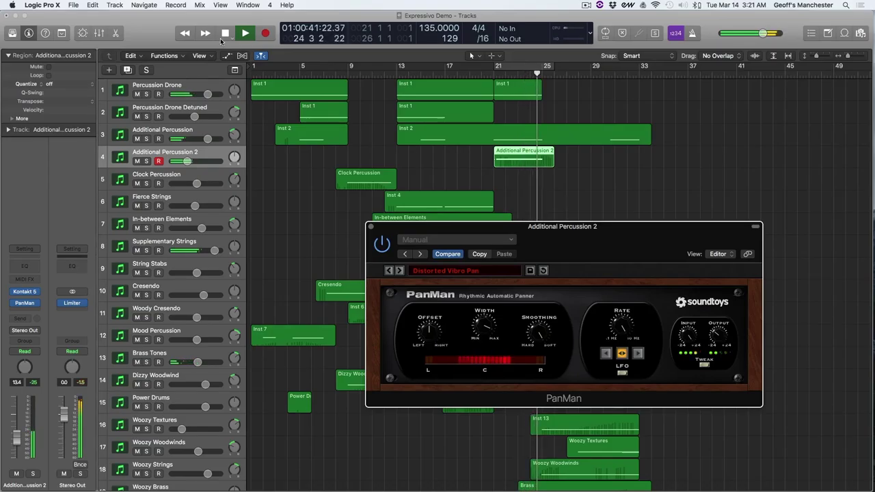
pyautogui.press('space')
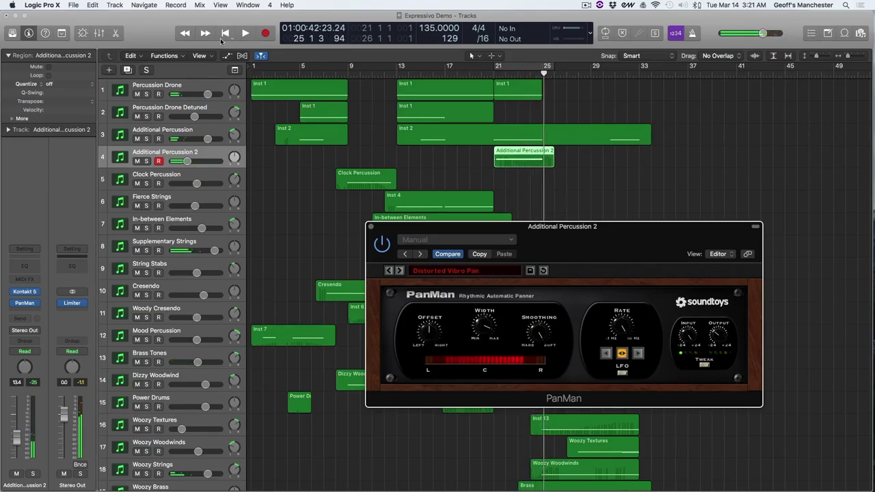
# Open the Kontakt instrument on Additional Percussion 2, arrange the plug-in windows, and play from about bar 20, soloing the track during playback
pyautogui.click(28, 293)
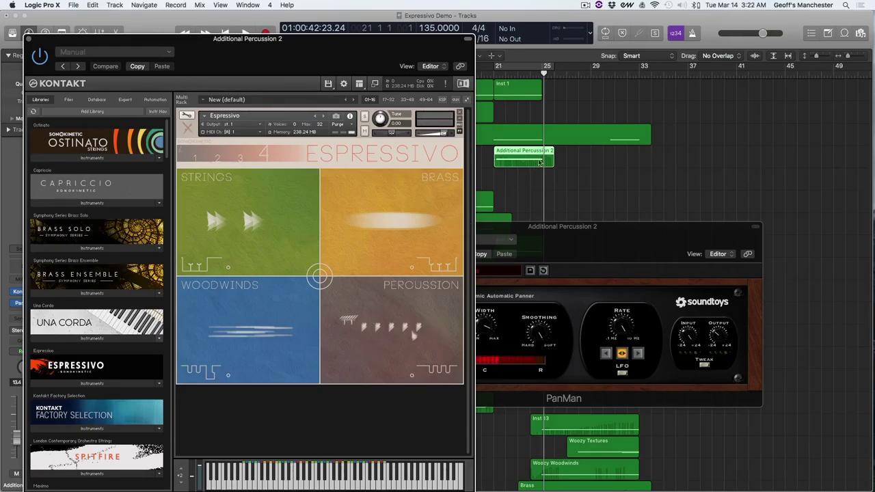
pyautogui.moveTo(511, 231); pyautogui.dragTo(610, 230)
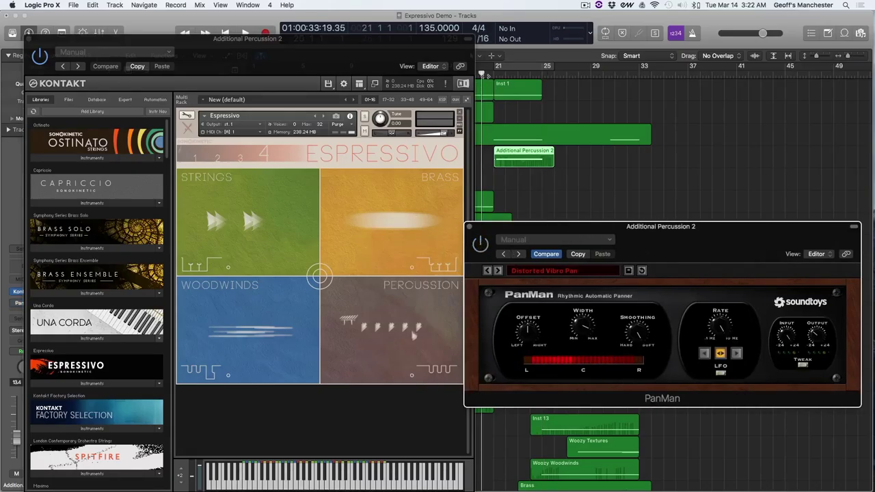
pyautogui.click(483, 72)
pyautogui.press('space')
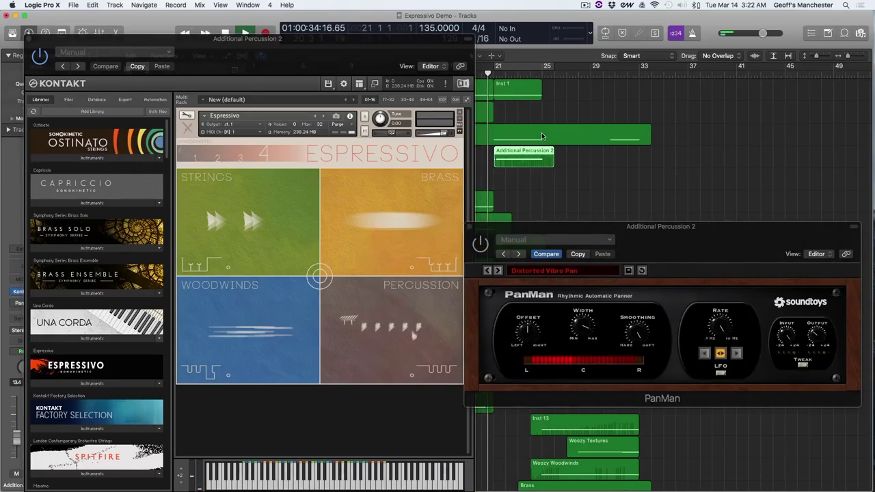
pyautogui.moveTo(388, 67); pyautogui.dragTo(758, 67)
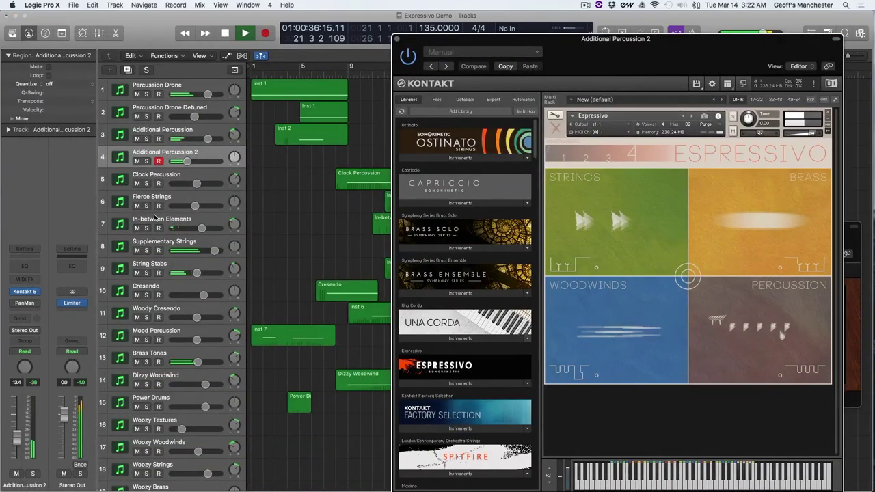
pyautogui.click(146, 161)
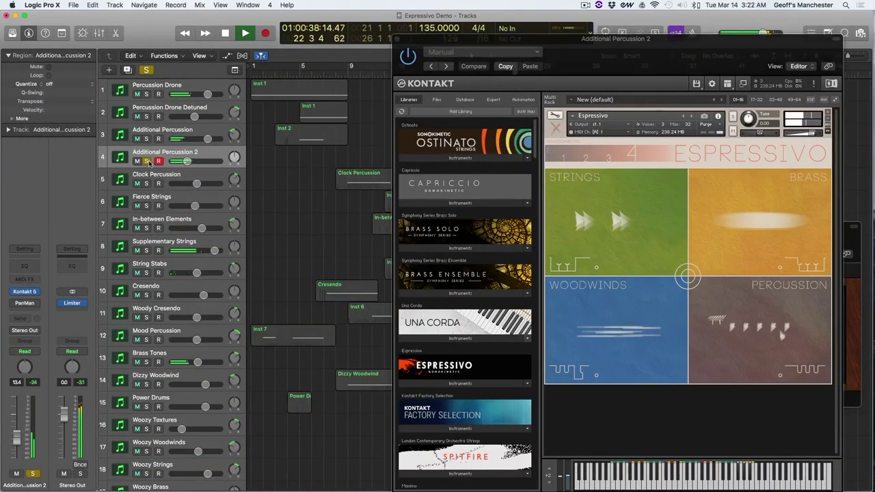
pyautogui.moveTo(670, 58); pyautogui.dragTo(295, 43)
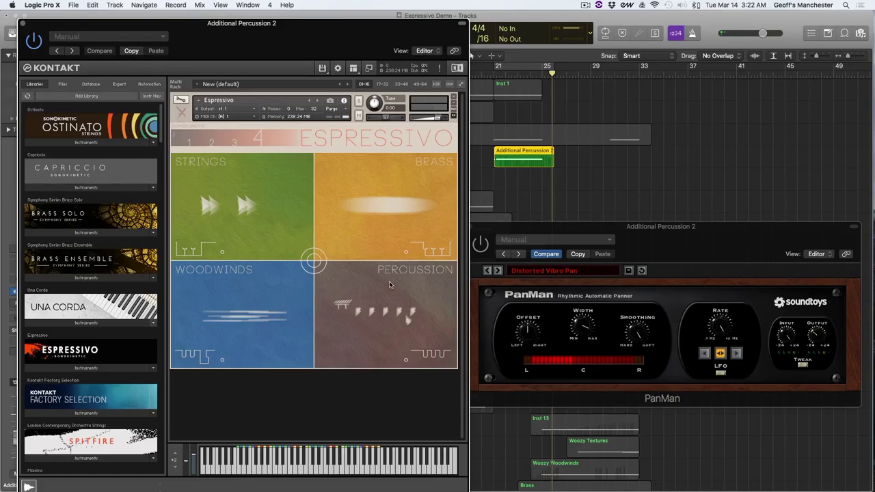
# Open Espressivo's Percussion Collection and audition the fourth Rhythmic Dense phrase
pyautogui.click(381, 319)
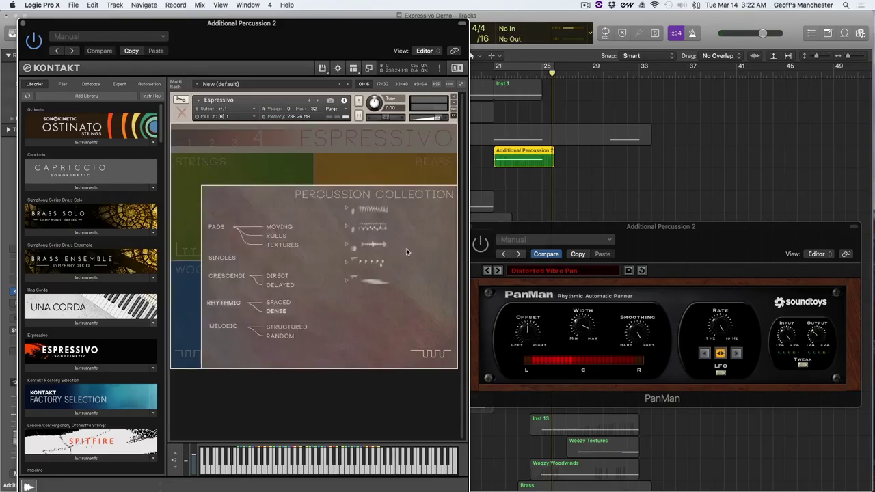
pyautogui.click(347, 264)
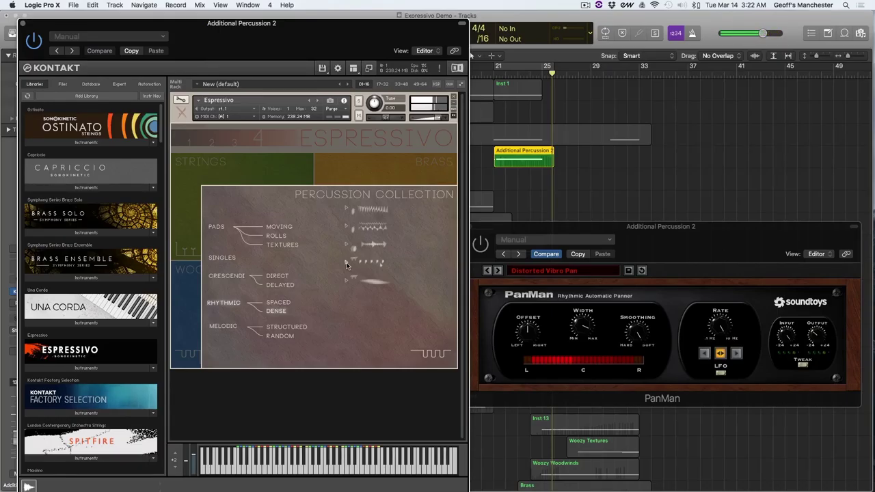
pyautogui.click(278, 312)
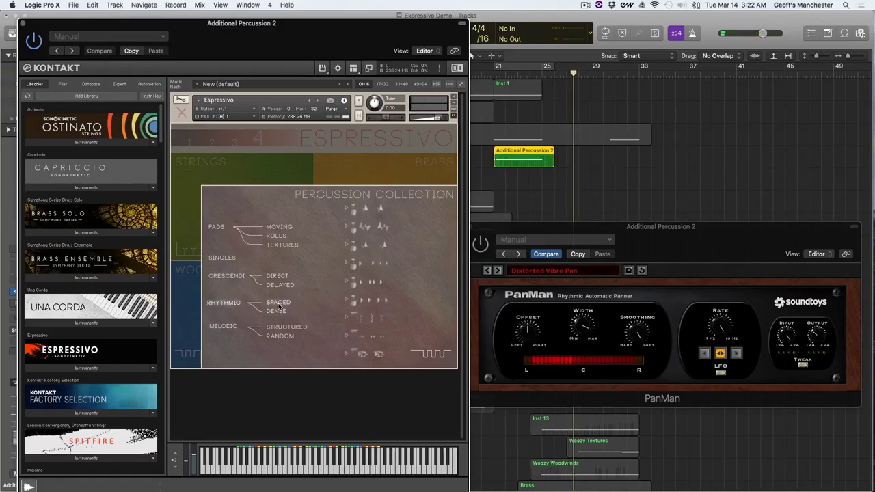
# Close the Kontakt and PanMan windows, and move the playhead to bar 7 with Additional Percussion 2 unsoloed
pyautogui.click(493, 73)
pyautogui.click(24, 24)
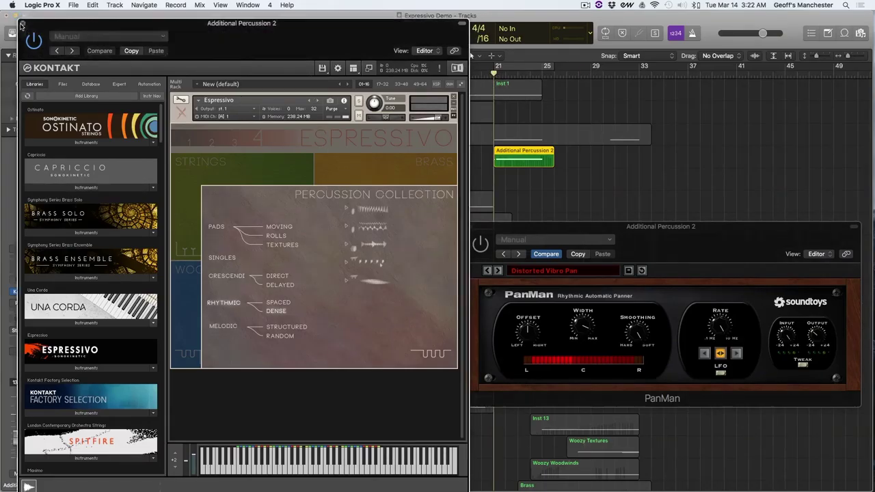
pyautogui.click(469, 226)
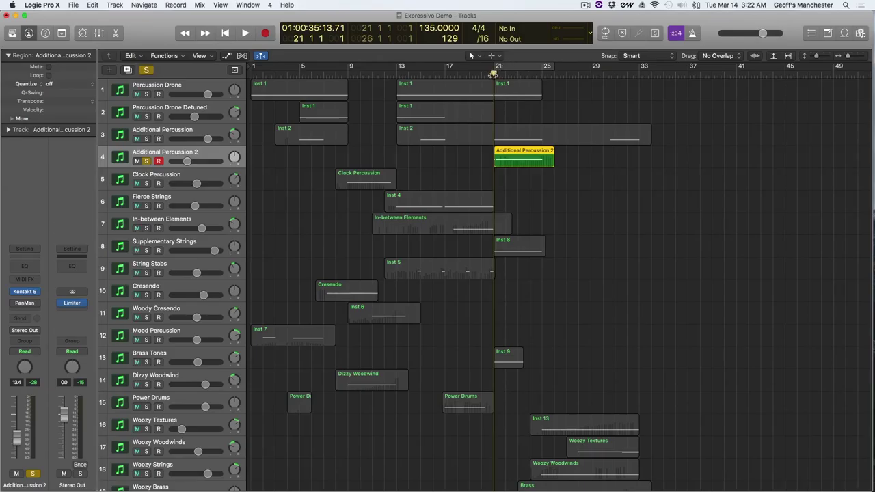
pyautogui.moveTo(492, 73); pyautogui.dragTo(330, 69)
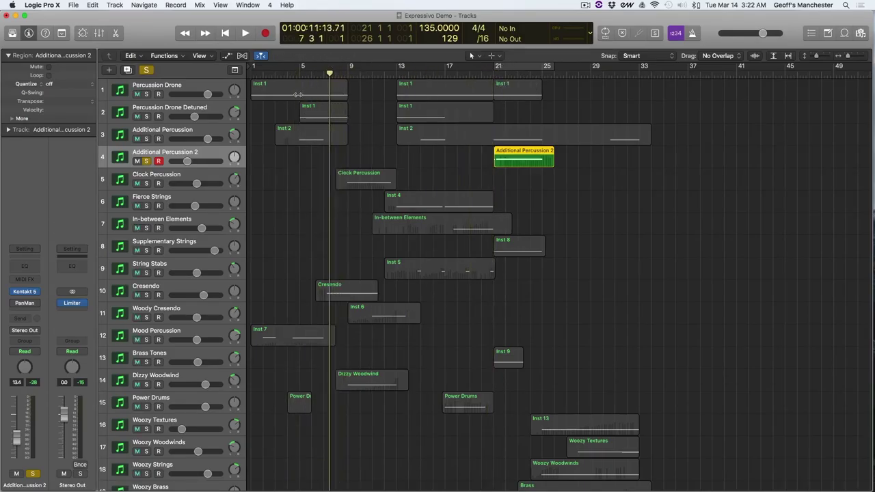
pyautogui.click(147, 161)
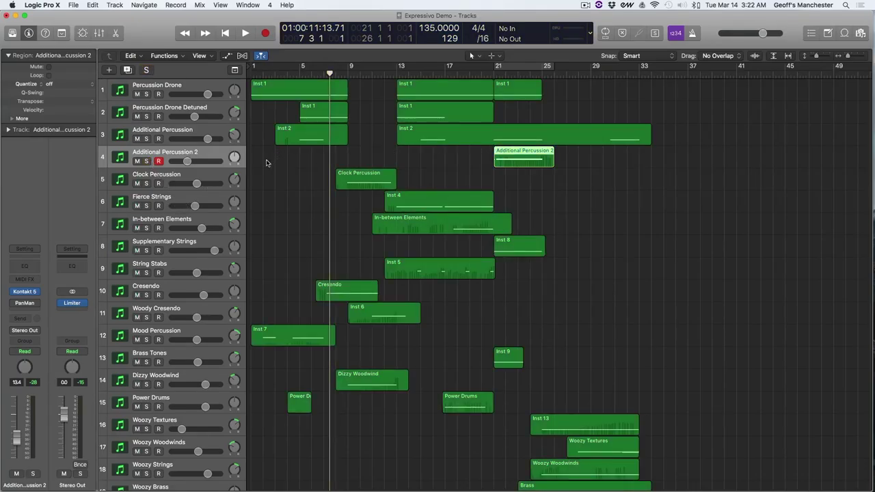
# Solo the Clock Percussion track and play it from bar 7 to about bar 12
pyautogui.click(199, 178)
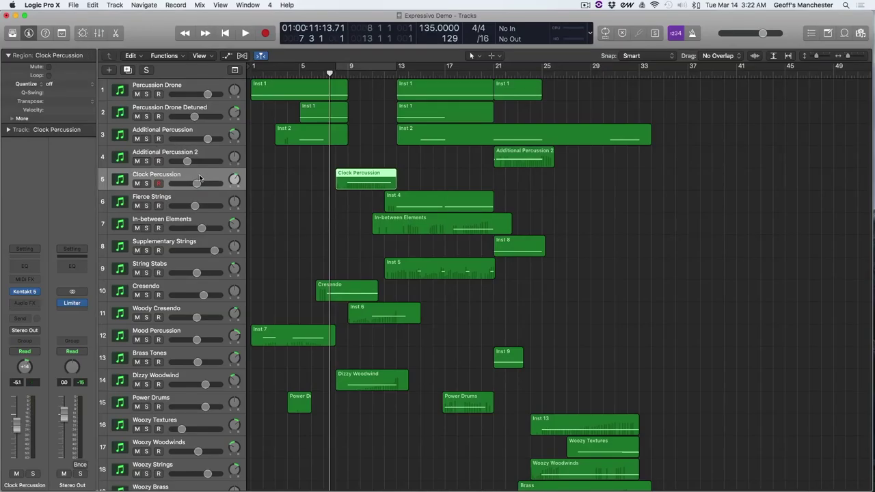
pyautogui.click(146, 184)
pyautogui.press('space')
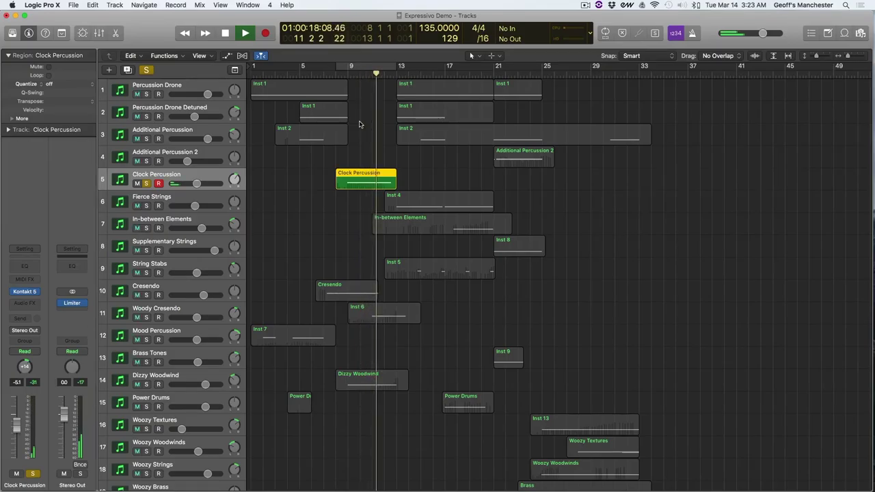
pyautogui.press('space')
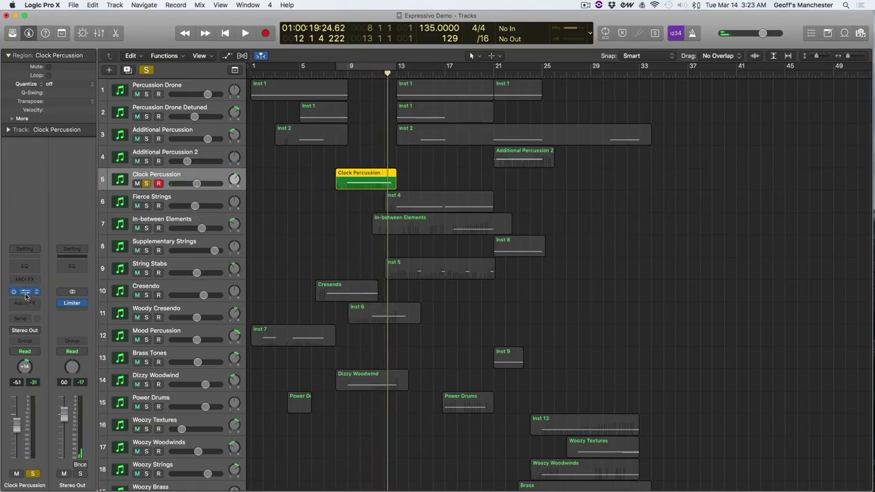
# Audition the fifth, fourth and first Rhythmic Dense phrases in Clock Percussion's Kontakt instrument, and close it with playback stopped
pyautogui.click(25, 292)
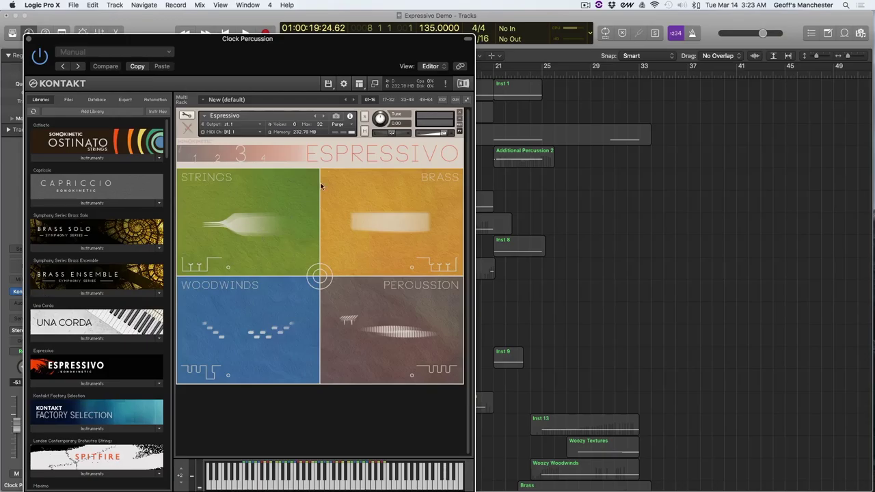
pyautogui.click(401, 334)
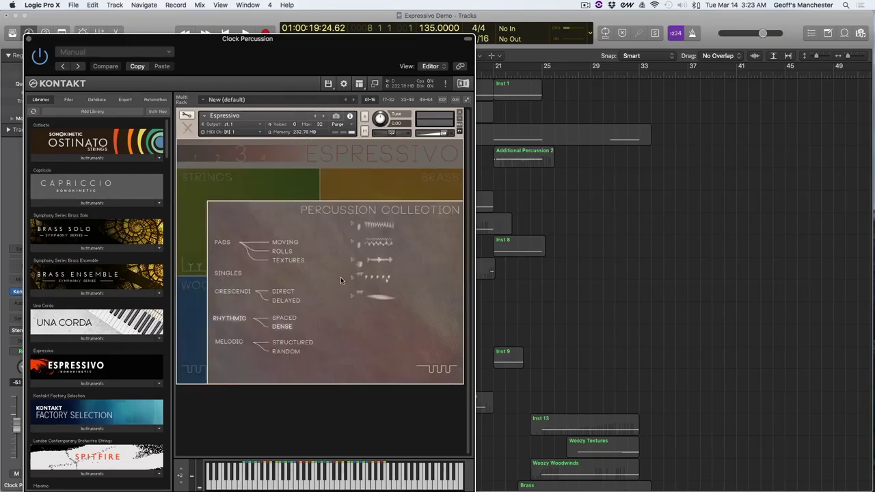
pyautogui.click(352, 298)
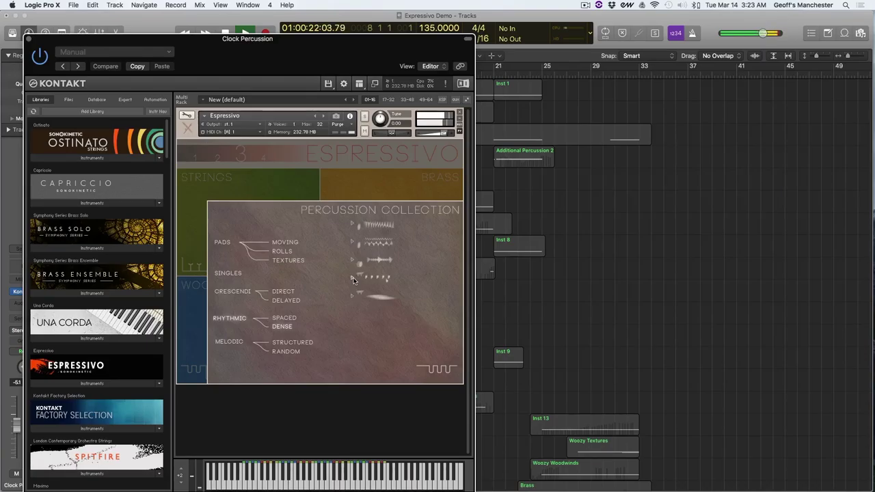
pyautogui.click(352, 278)
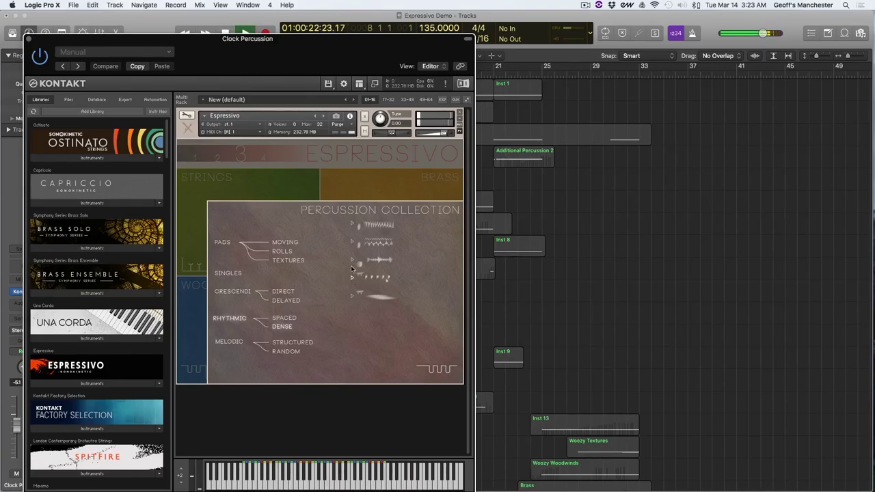
pyautogui.click(352, 225)
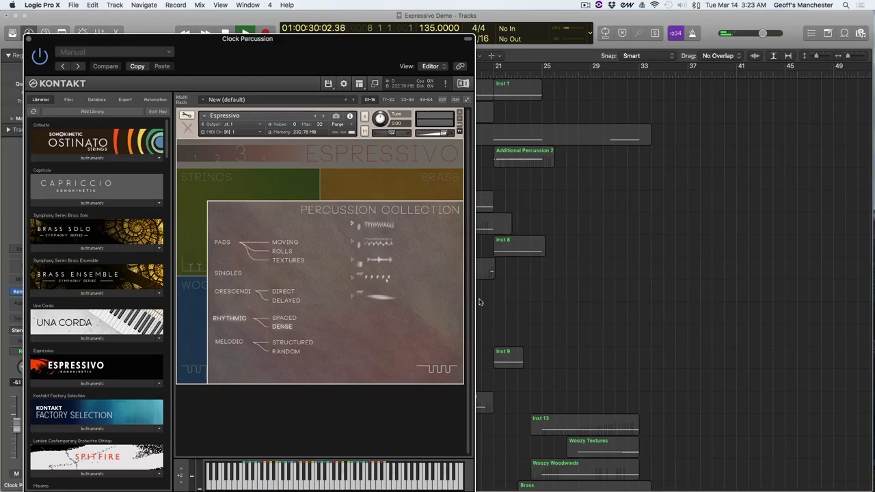
pyautogui.click(297, 205)
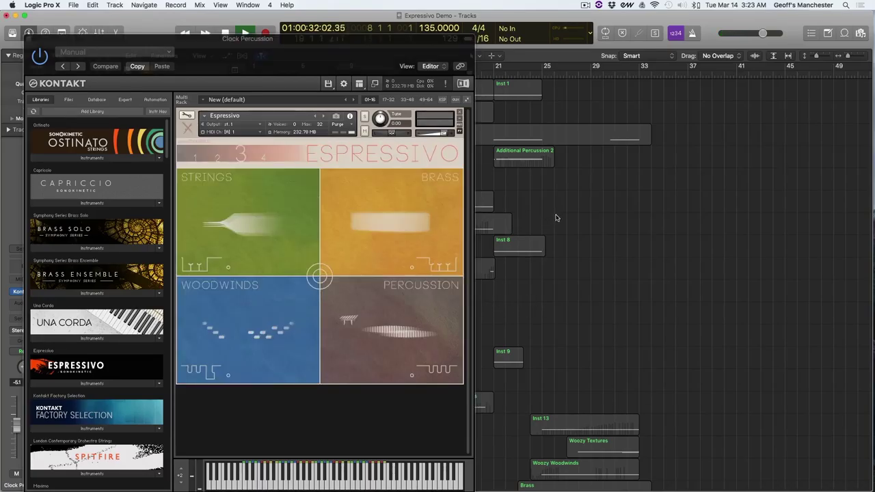
pyautogui.click(29, 38)
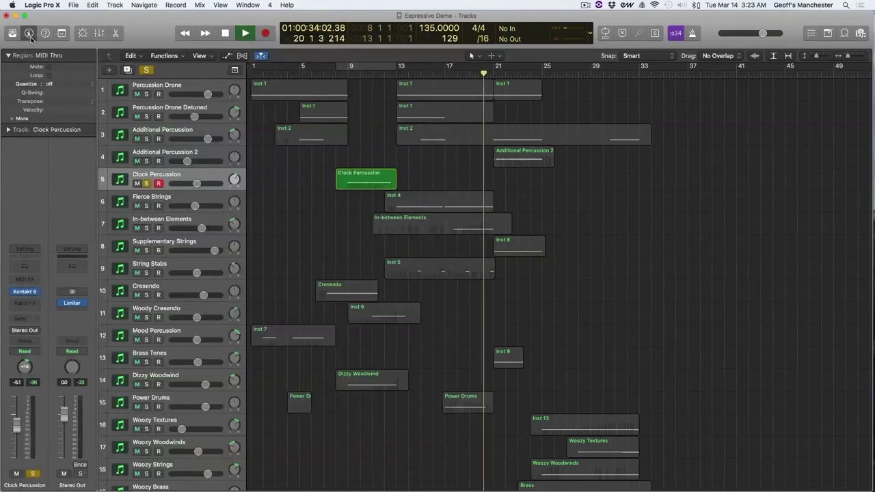
pyautogui.press('space')
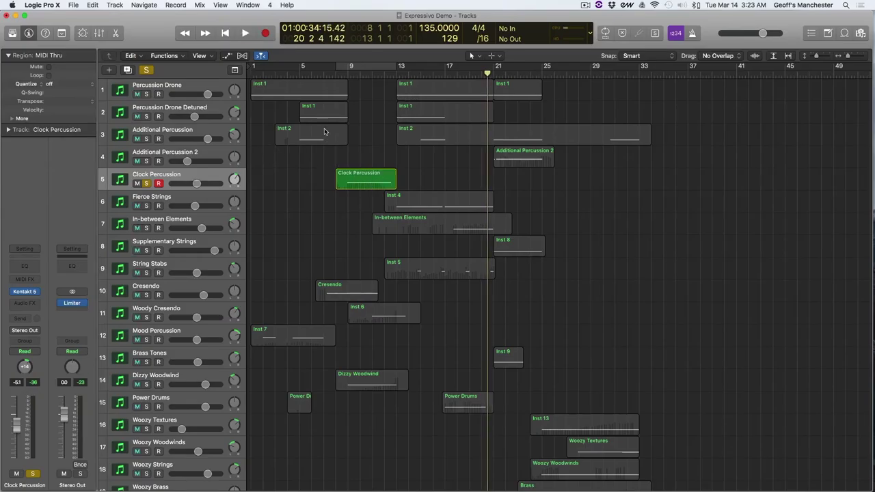
# Clear the solo on Clock Percussion and play the full arrangement from bar 6 to about bar 12
pyautogui.click(314, 71)
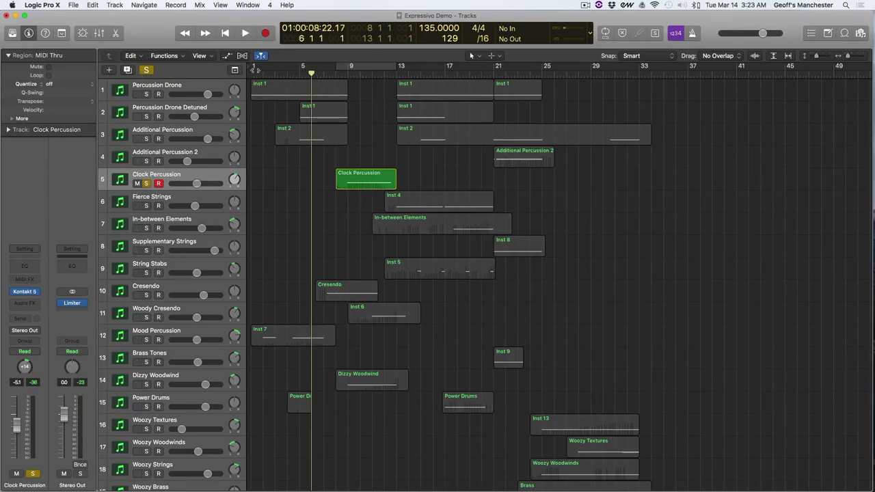
pyautogui.click(147, 70)
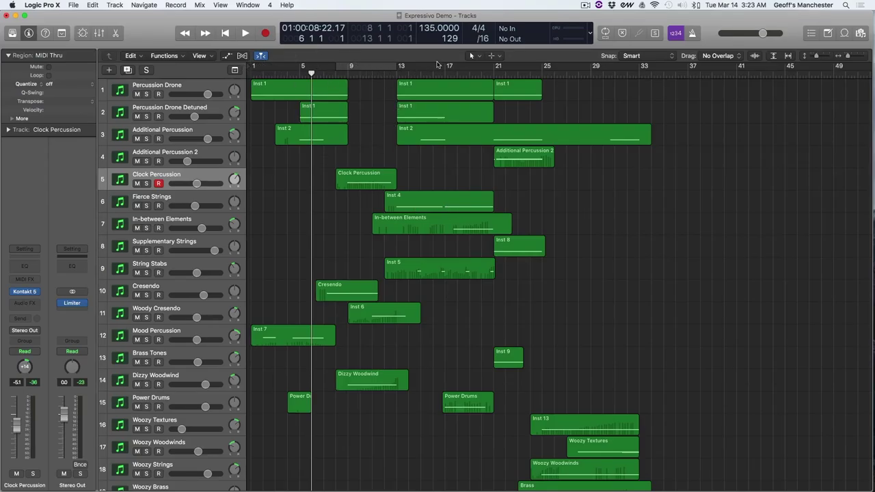
pyautogui.press('space')
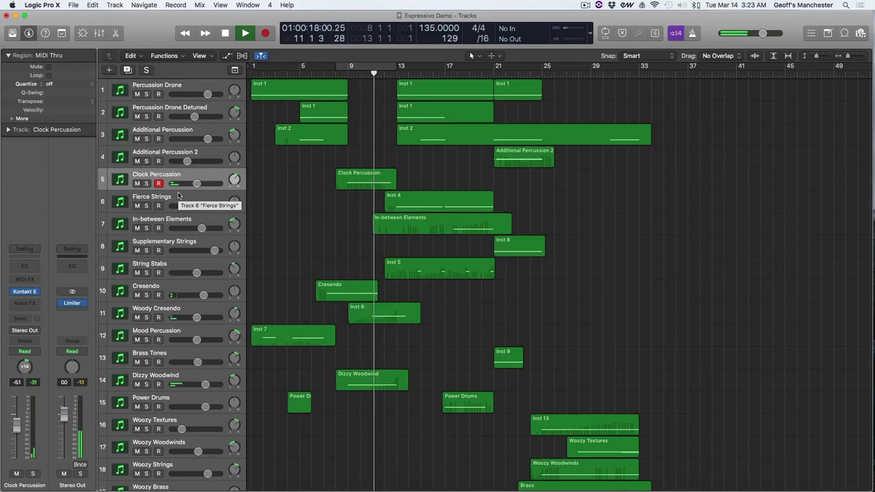
pyautogui.press('space')
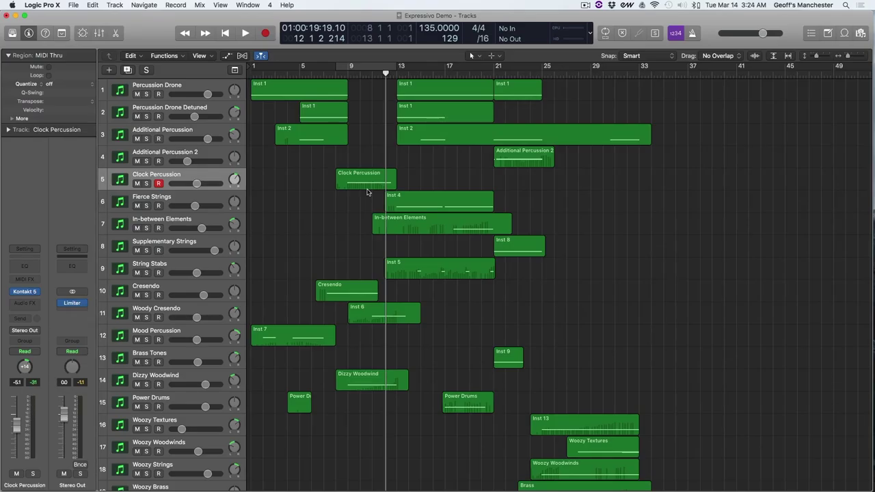
# Select the Fierce Strings track, set the playhead to bar 10, and show the Strings collection in its Kontakt instrument beside the arrangement
pyautogui.click(211, 197)
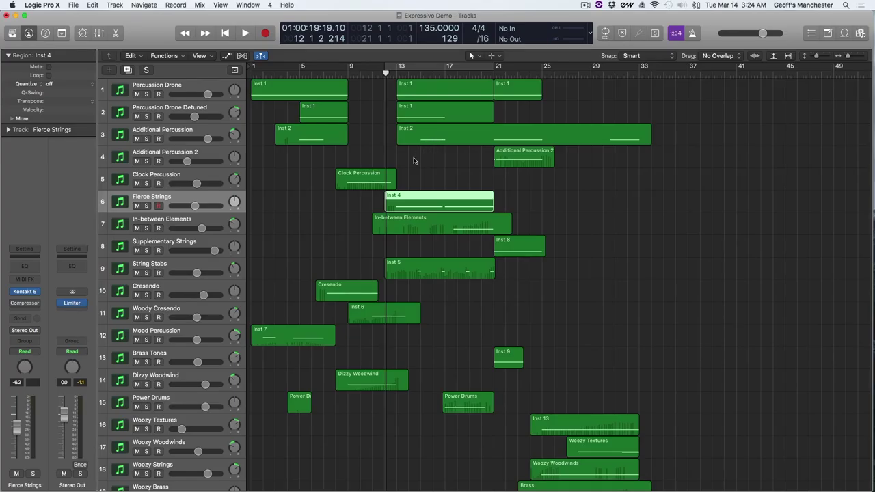
pyautogui.press('super+Right')
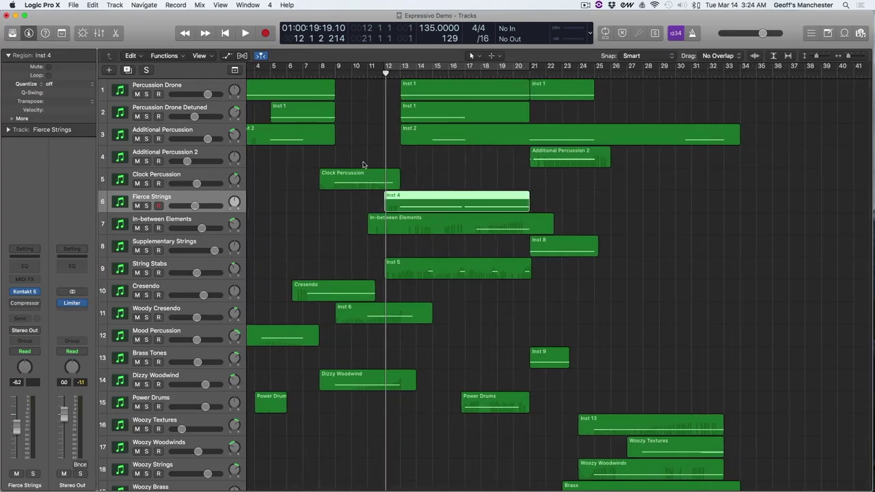
pyautogui.moveTo(387, 71); pyautogui.dragTo(361, 71)
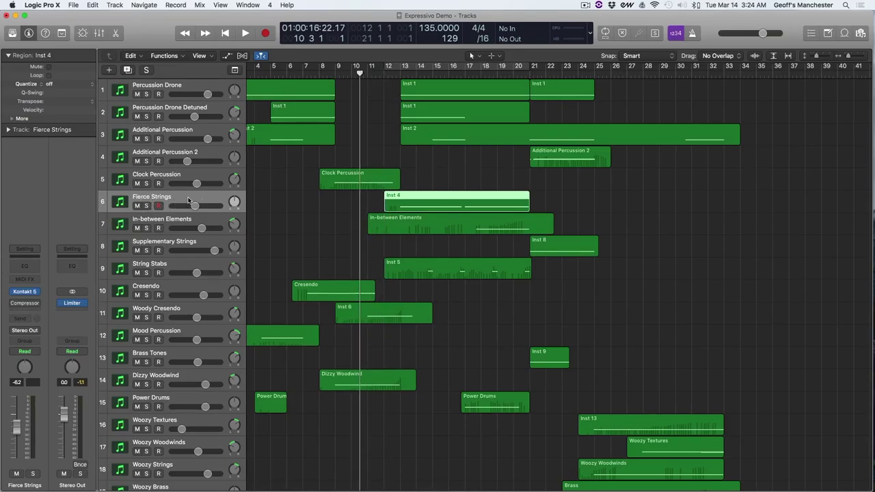
pyautogui.moveTo(25, 293)
pyautogui.click(25, 293)
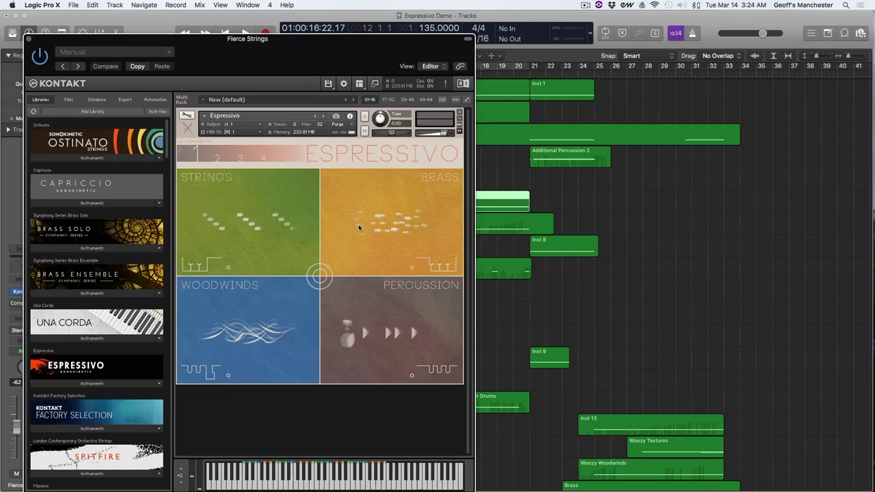
pyautogui.click(254, 215)
pyautogui.moveTo(368, 45); pyautogui.dragTo(796, 73)
# Solo Fierce Strings and play it from bar 10 to bar 21, close Kontakt, and return the playhead to bar 13
pyautogui.press('s')
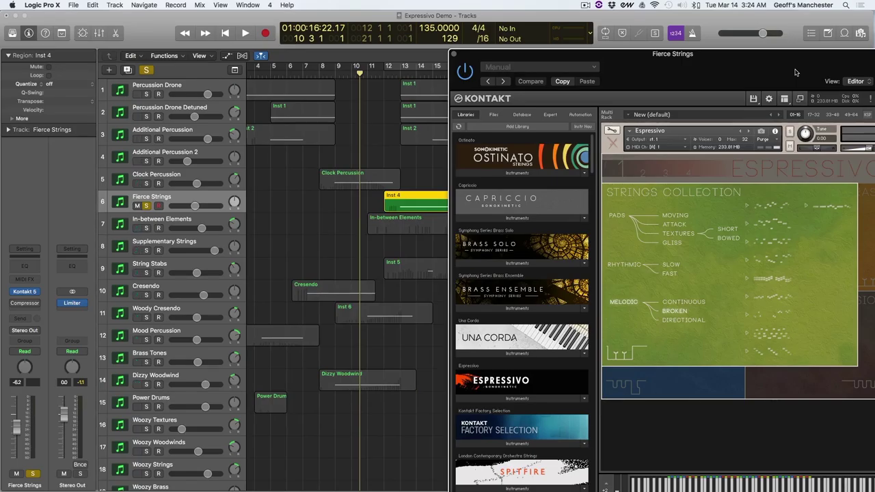
pyautogui.press('space')
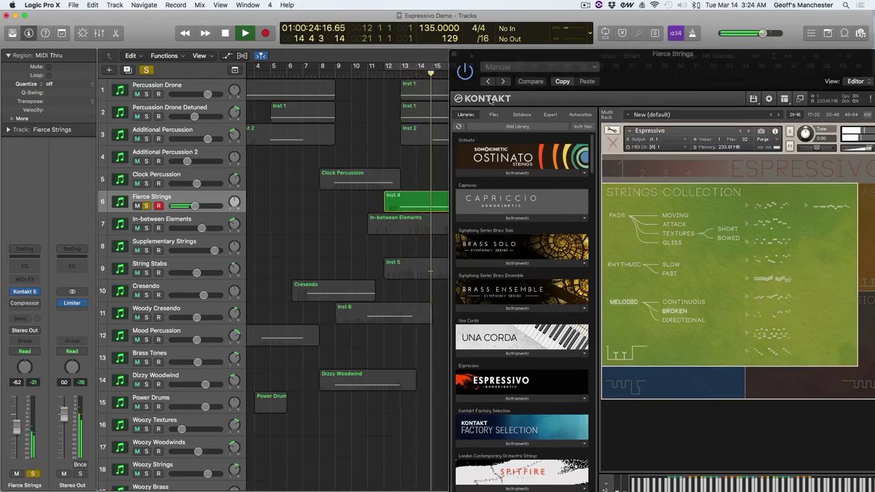
pyautogui.click(453, 54)
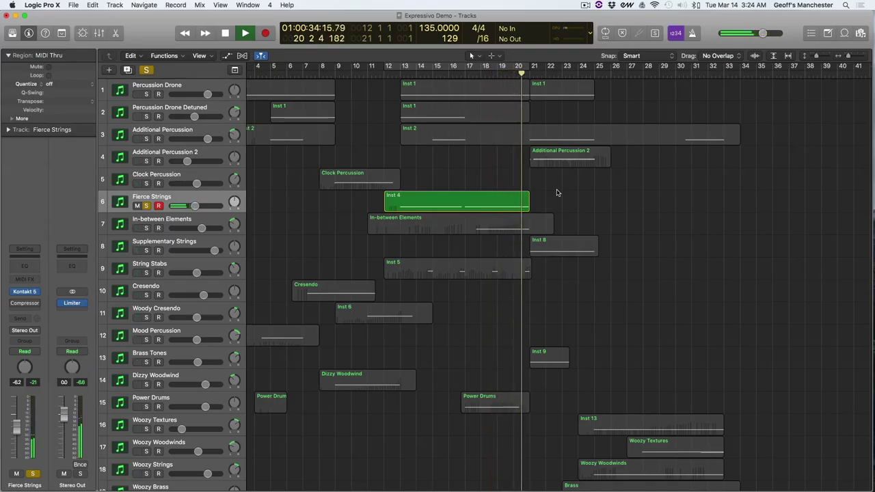
pyautogui.press('space')
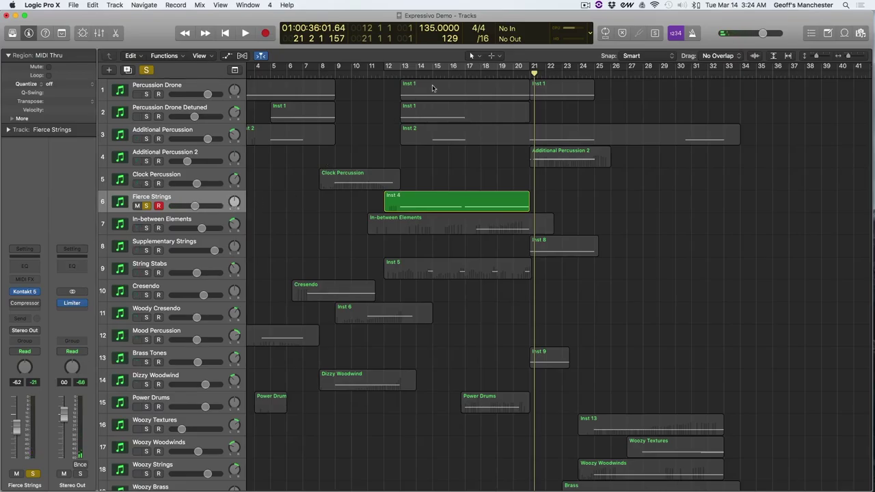
pyautogui.click(400, 74)
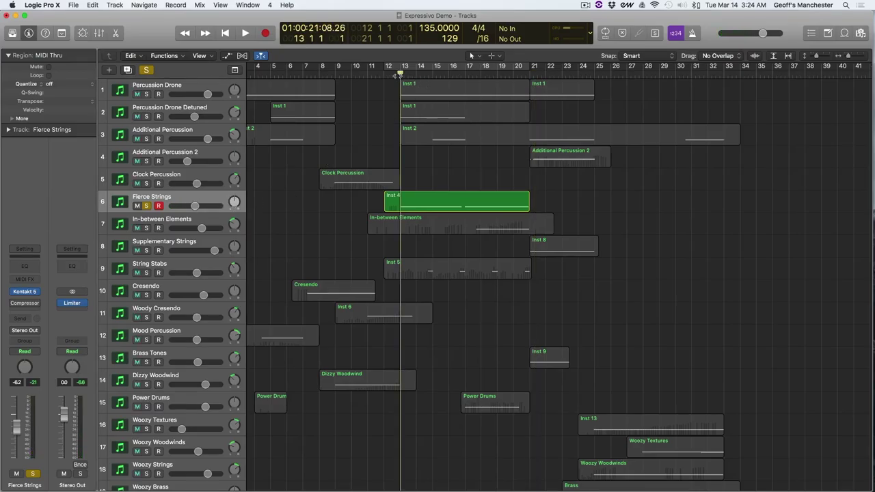
# Audition the ninth Melodic Broken strings phrase in the Fierce Strings Kontakt instrument, and close the instrument
pyautogui.moveTo(24, 293)
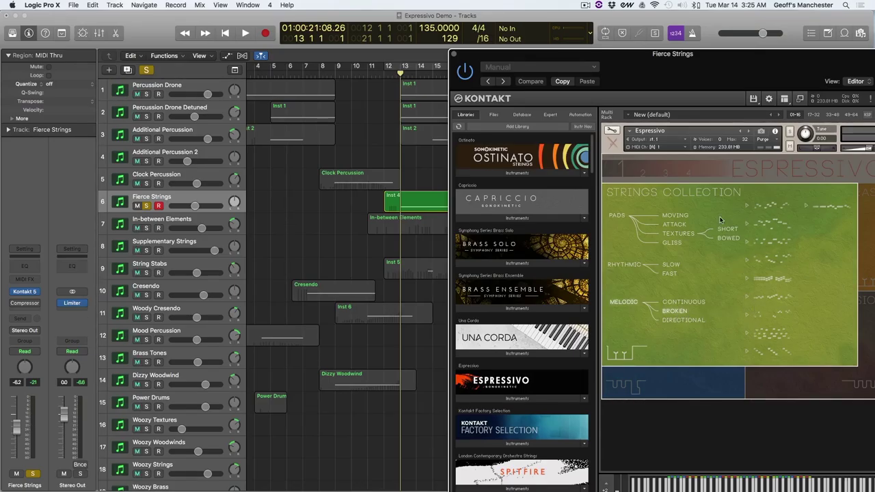
pyautogui.click(747, 352)
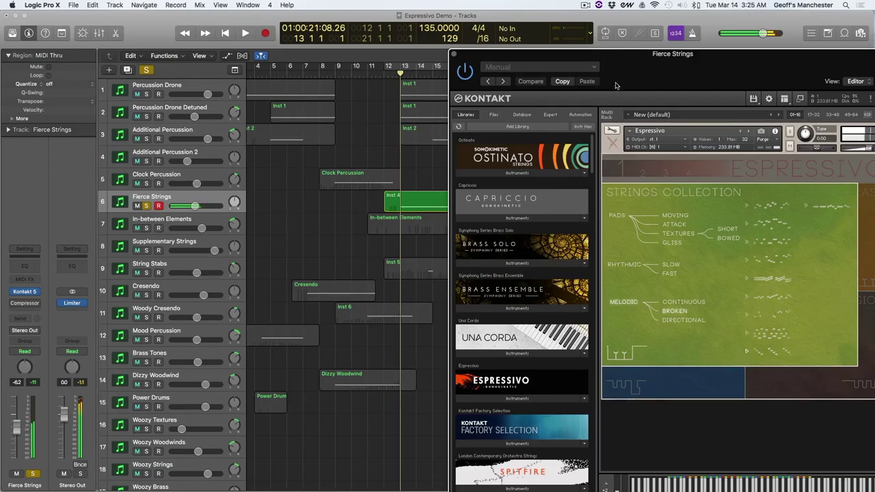
pyautogui.moveTo(616, 85); pyautogui.dragTo(540, 47)
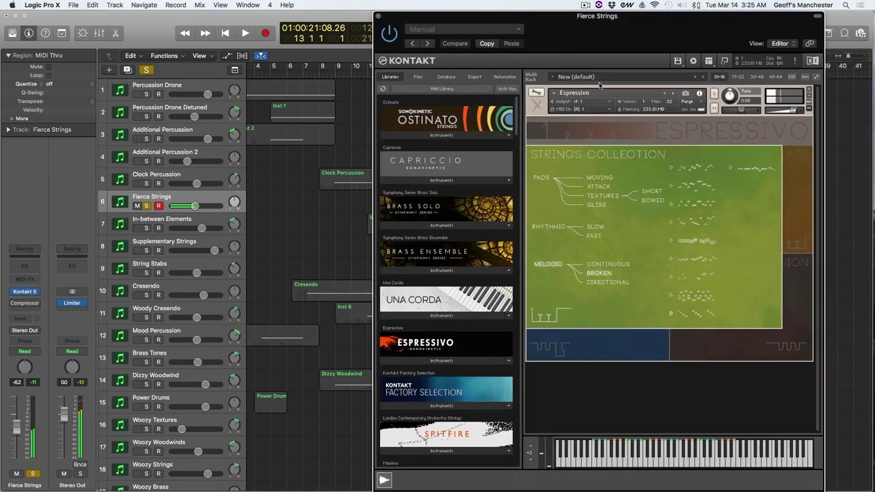
pyautogui.click(671, 316)
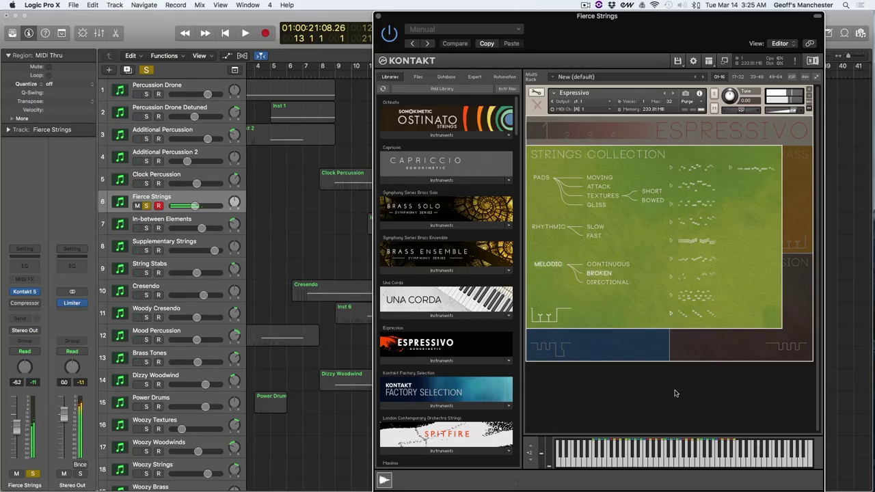
pyautogui.click(677, 351)
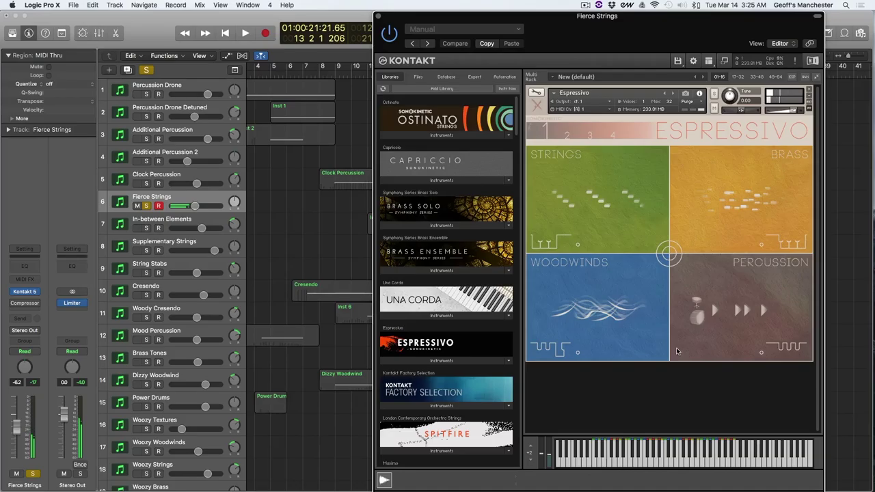
pyautogui.click(378, 16)
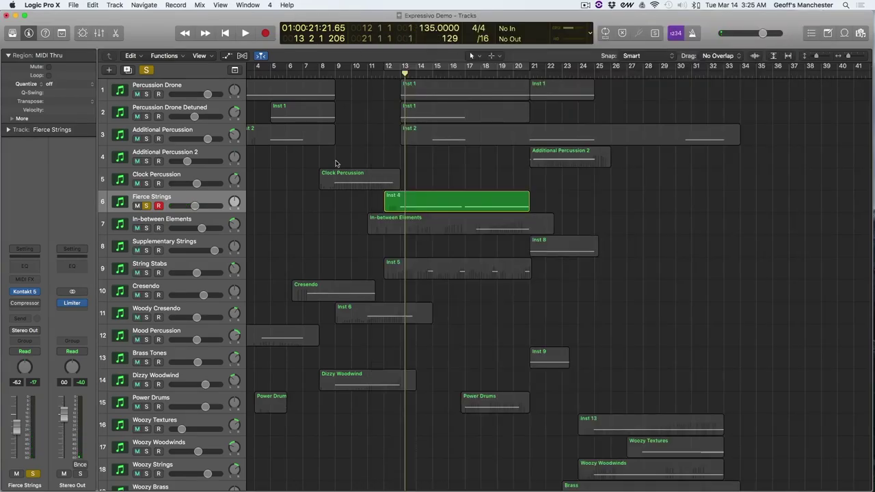
# Clear the solo on Fierce Strings and play the full arrangement from bar 12 to the end of bar 20
pyautogui.click(391, 74)
pyautogui.moveTo(391, 73)
pyautogui.mouseDown()
pyautogui.moveTo(367, 74)
pyautogui.moveTo(421, 73)
pyautogui.moveTo(384, 75)
pyautogui.mouseUp()
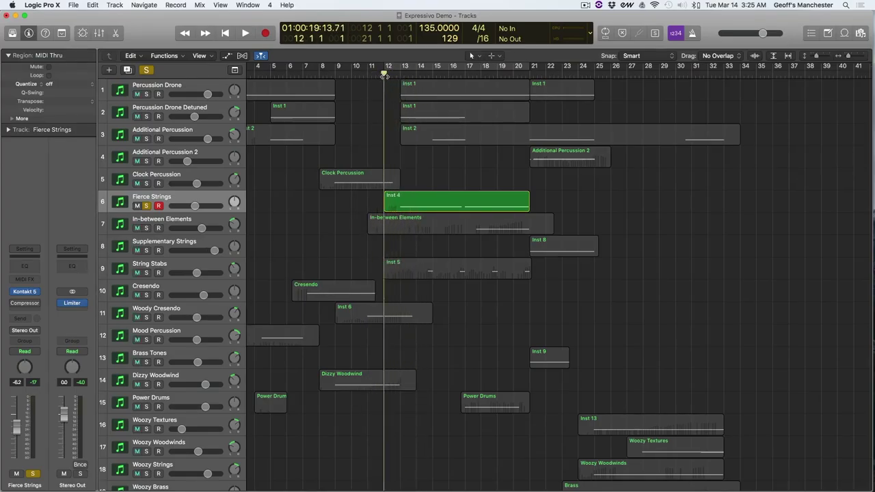
pyautogui.click(146, 206)
pyautogui.press('space')
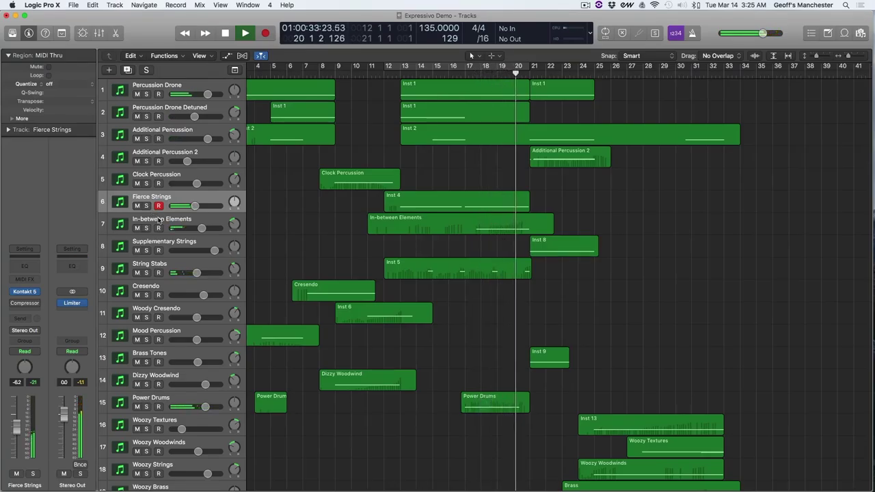
pyautogui.press('space')
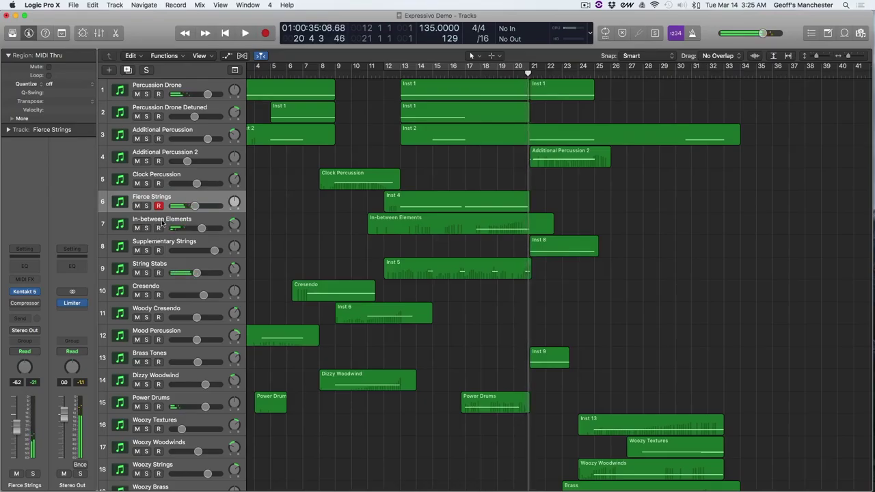
# Compare Fierce Strings soloed and in the full mix during playback from late bar 12 to bar 17
pyautogui.click(186, 220)
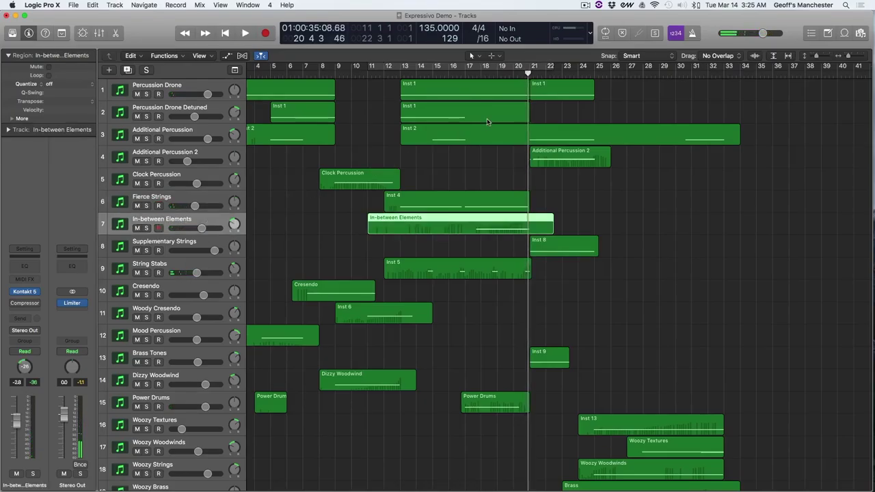
pyautogui.moveTo(531, 74); pyautogui.dragTo(397, 73)
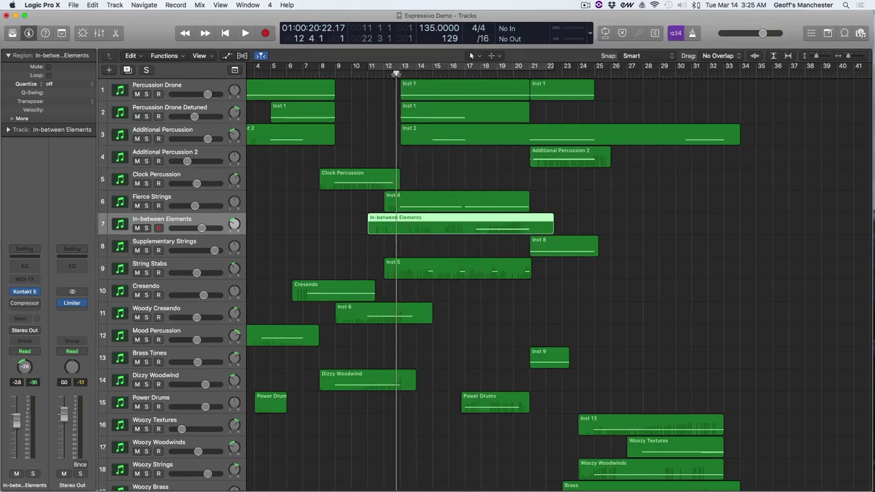
pyautogui.click(157, 202)
pyautogui.click(146, 207)
pyautogui.press('space')
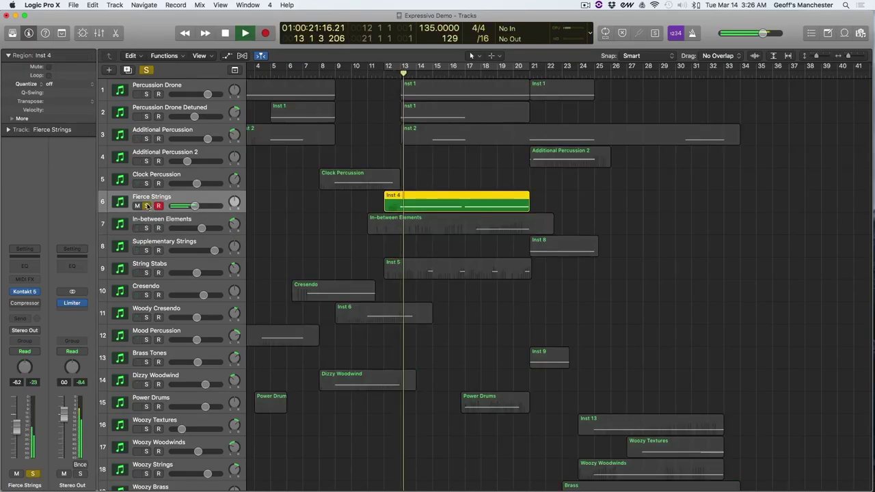
pyautogui.click(146, 206)
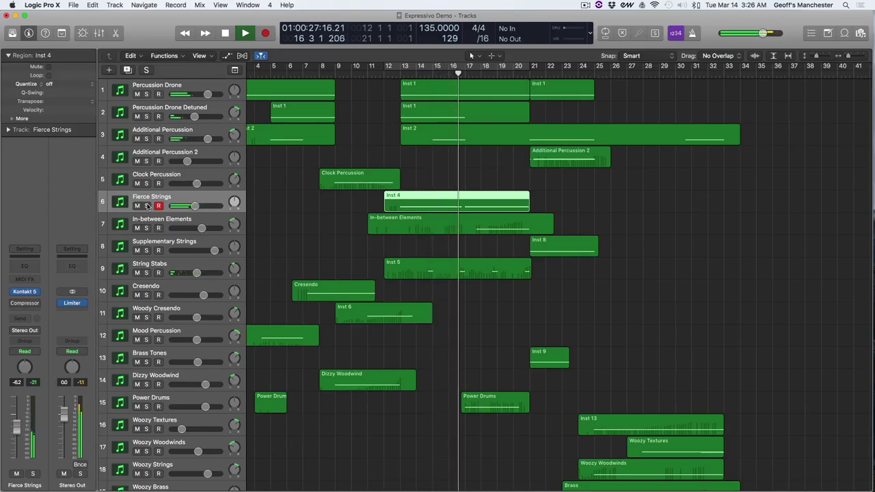
pyautogui.press('space')
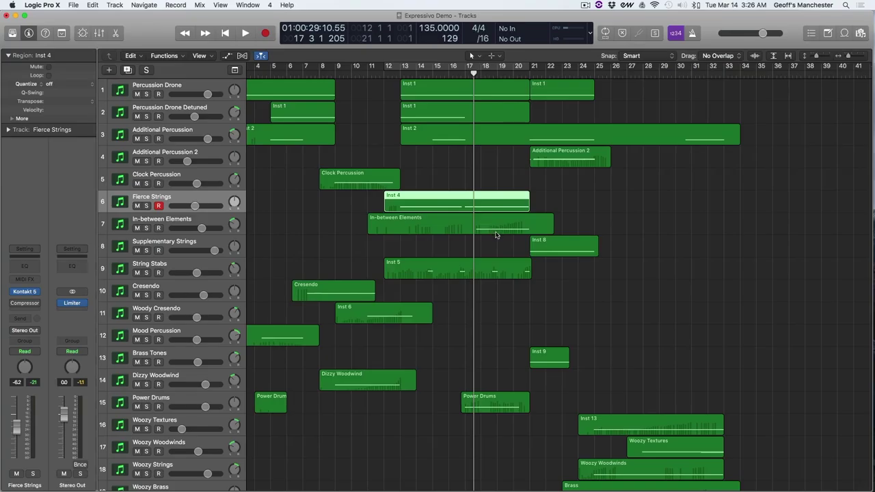
# Solo the In-between Elements track and play it from bar 17 to bar 21
pyautogui.click(428, 224)
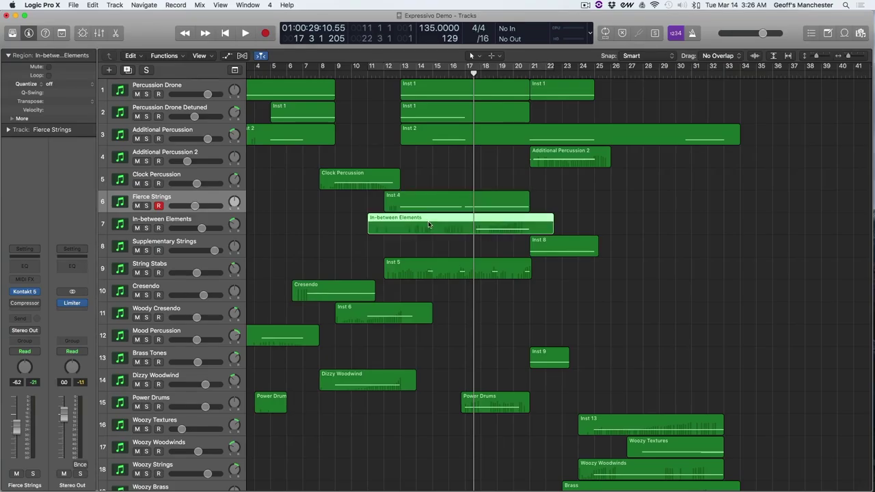
pyautogui.click(200, 226)
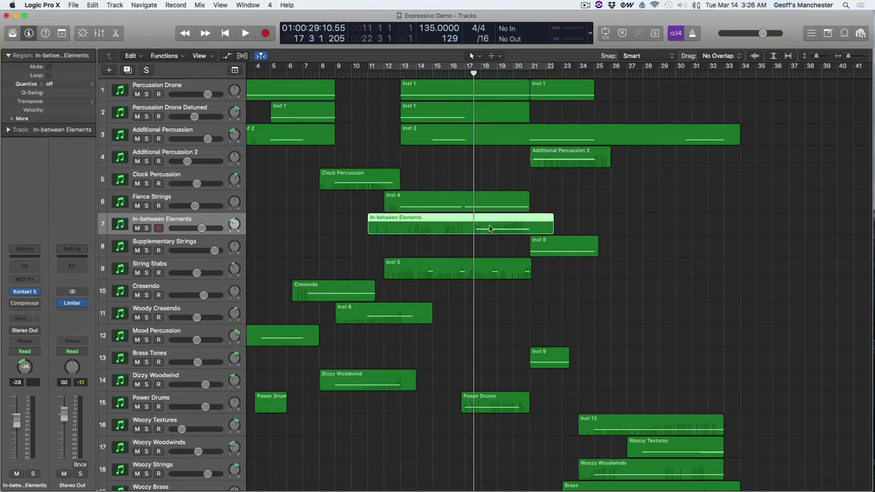
pyautogui.click(145, 228)
pyautogui.press('space')
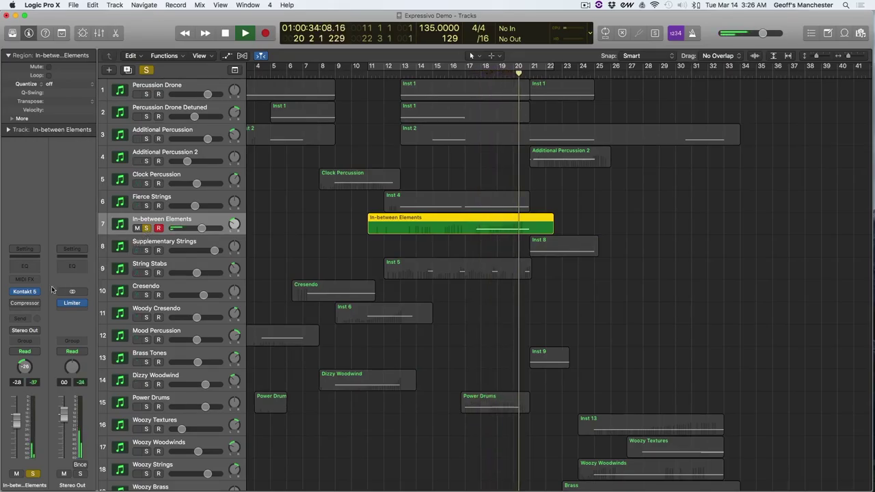
pyautogui.press('space')
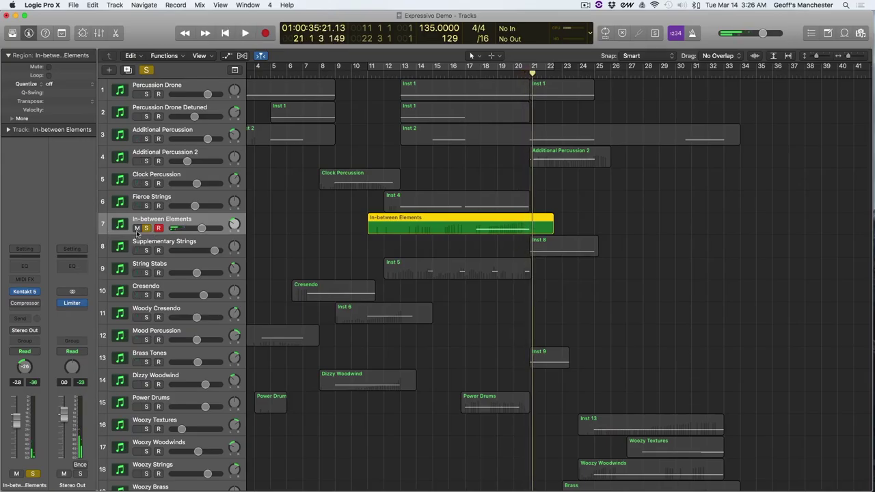
# Audition the fourth, third and ninth Short Textures strings phrases in the In-between Elements Kontakt instrument
pyautogui.moveTo(29, 293)
pyautogui.click(26, 292)
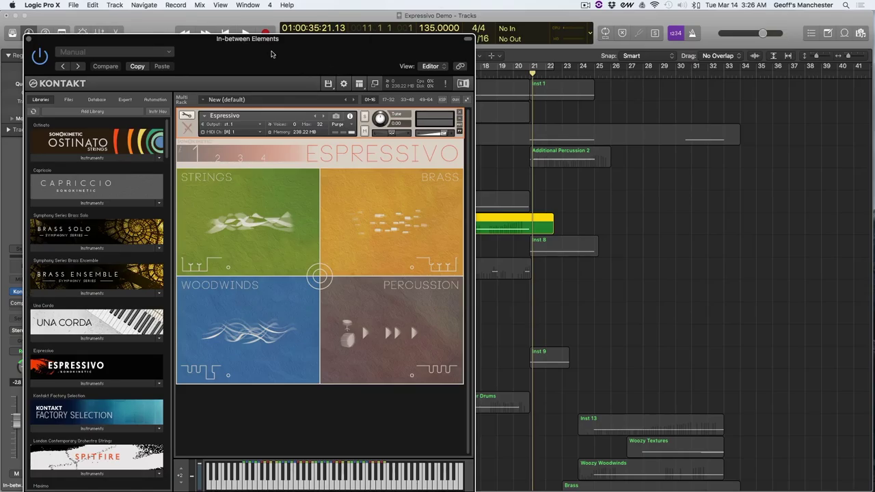
pyautogui.moveTo(306, 62); pyautogui.dragTo(287, 50)
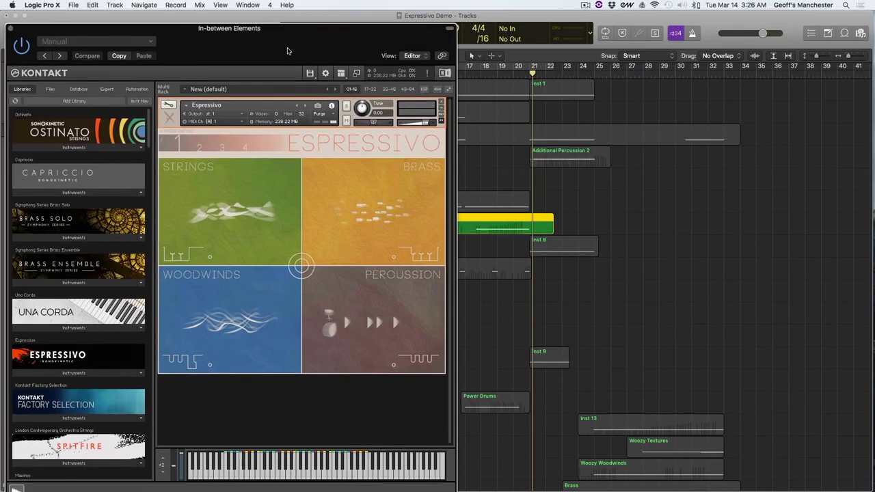
pyautogui.click(227, 217)
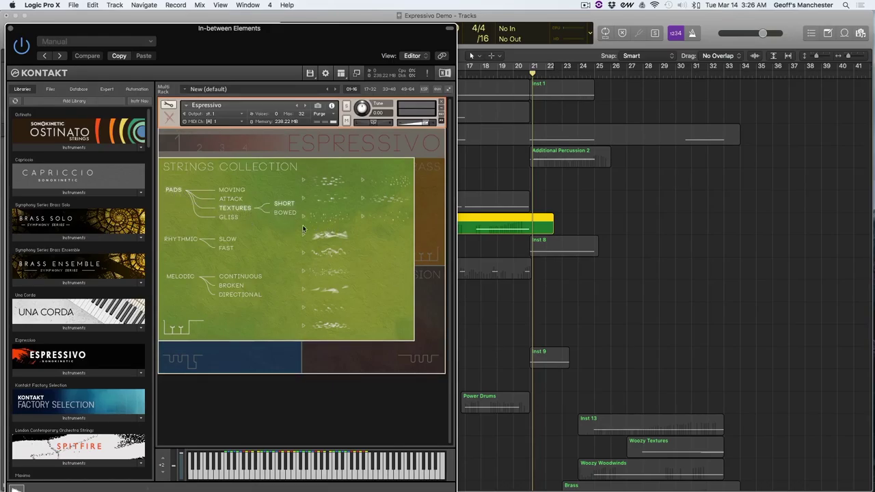
pyautogui.click(303, 236)
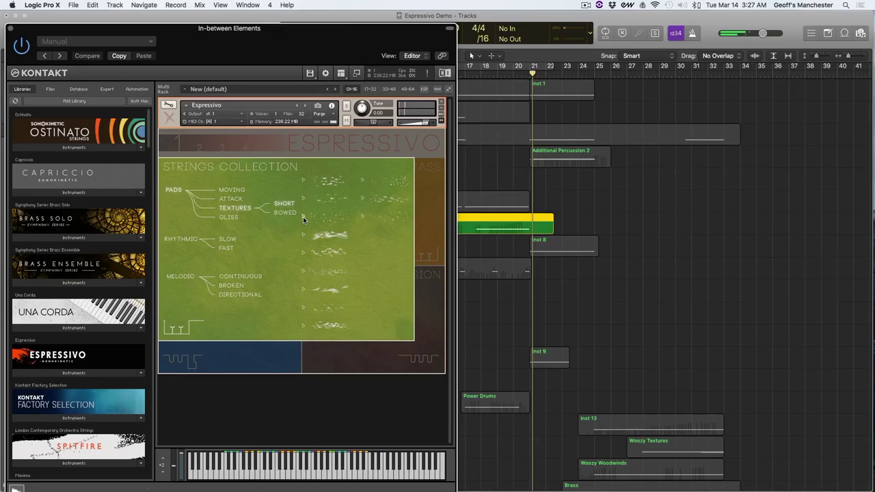
pyautogui.click(303, 217)
pyautogui.click(303, 325)
pyautogui.press('space')
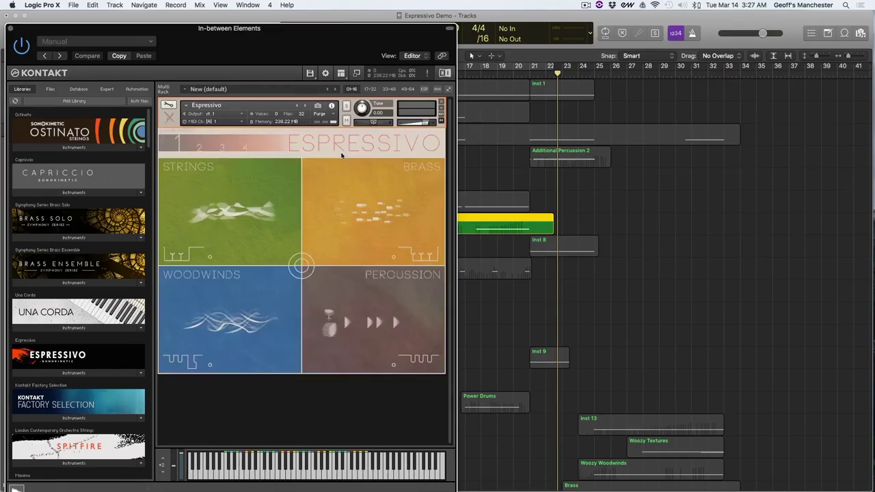
# Close Kontakt with In-between Elements unsoloed, and select the Supplementary Strings track
pyautogui.click(11, 29)
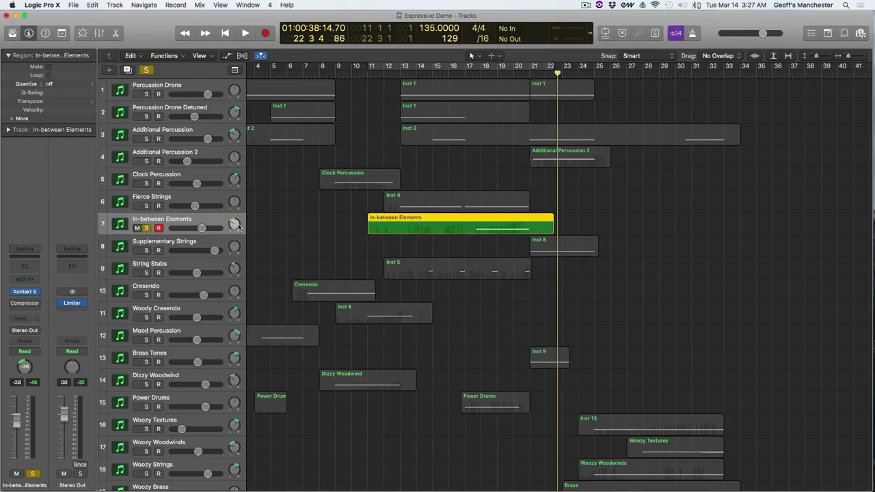
pyautogui.click(146, 227)
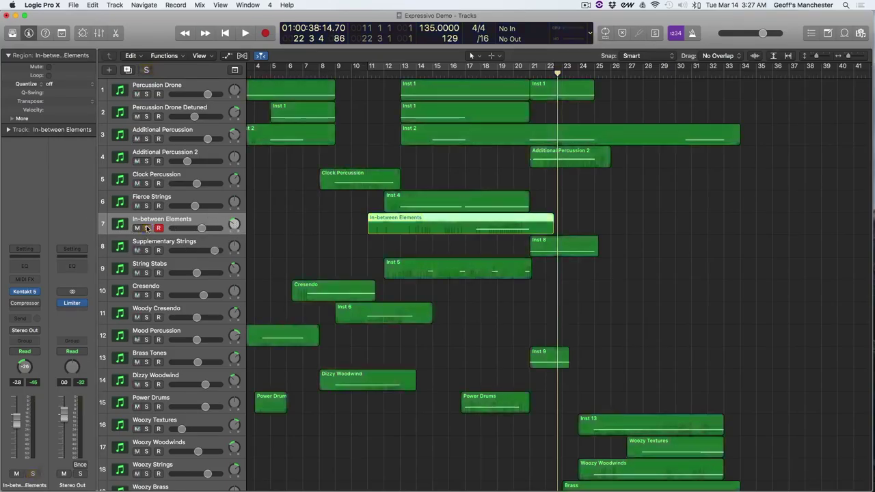
pyautogui.click(190, 243)
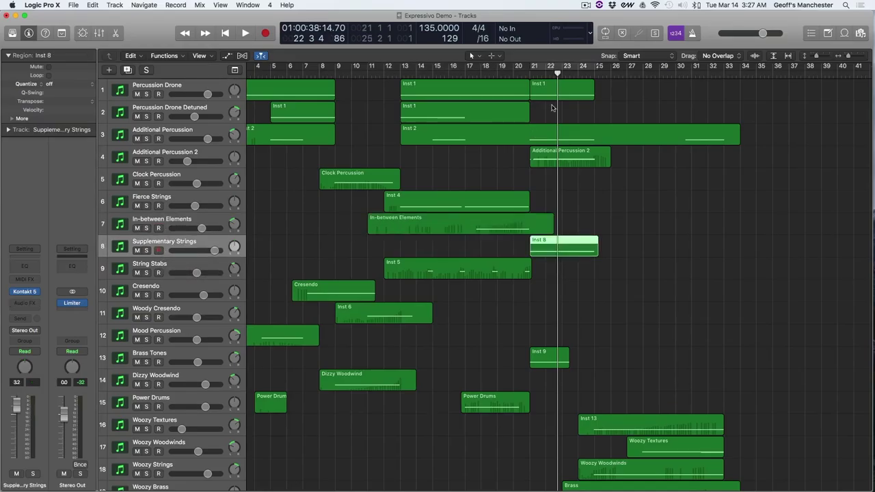
# Solo the Supplementary Strings track during playback from late bar 22 and stop at bar 25
pyautogui.press('space')
pyautogui.click(147, 250)
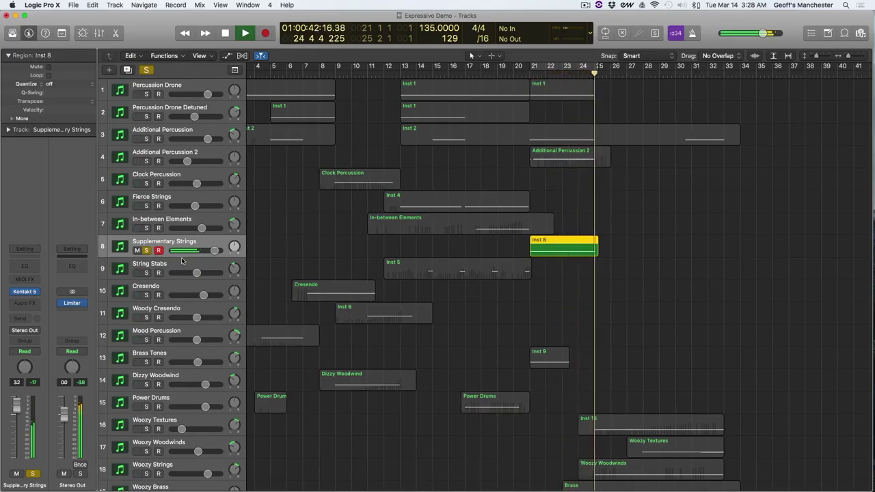
pyautogui.press('space')
# View the soloed Supplementary Strings Kontakt instrument while cycling its region from bar 21, and close the plug-in
pyautogui.moveTo(26, 294)
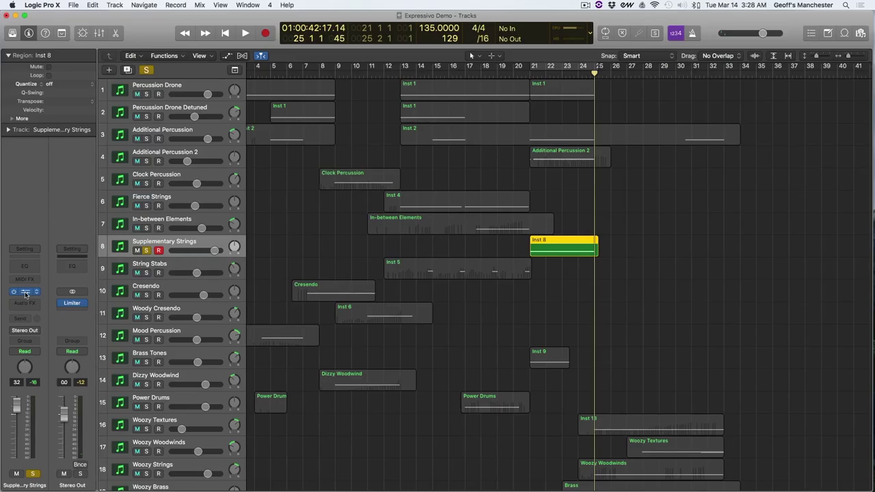
pyautogui.click(25, 293)
pyautogui.press('space')
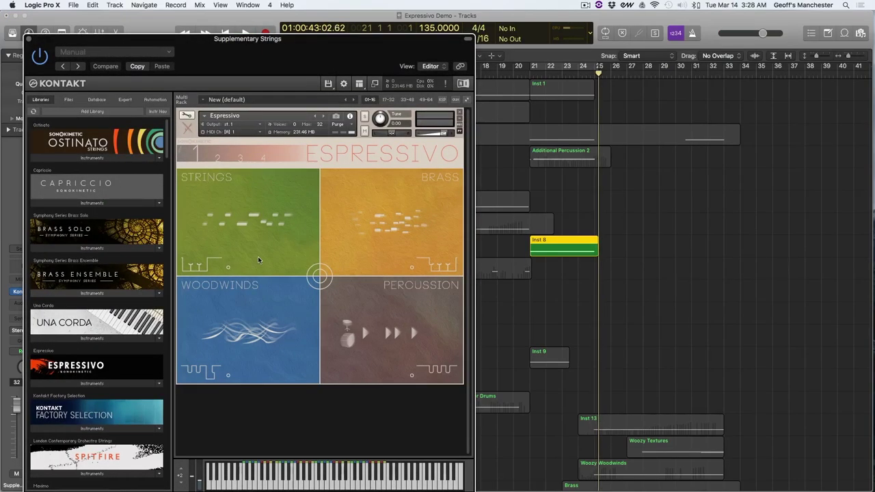
pyautogui.press('super+u')
pyautogui.press('space')
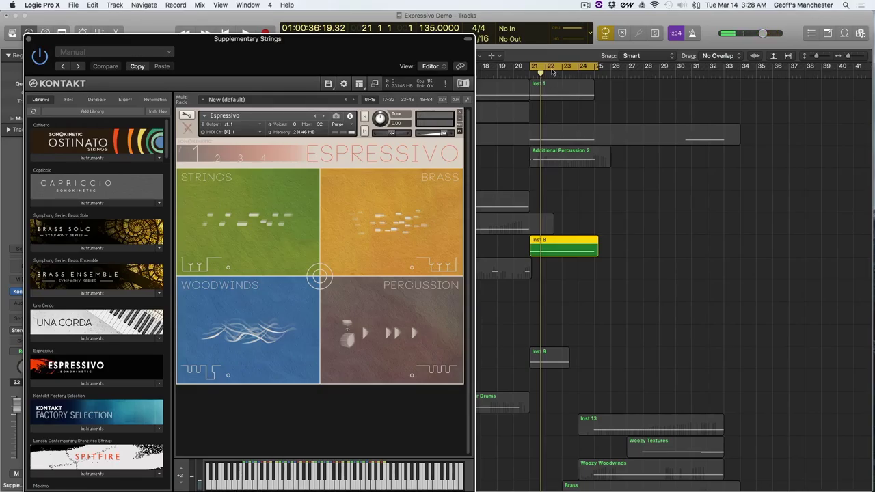
pyautogui.press('space')
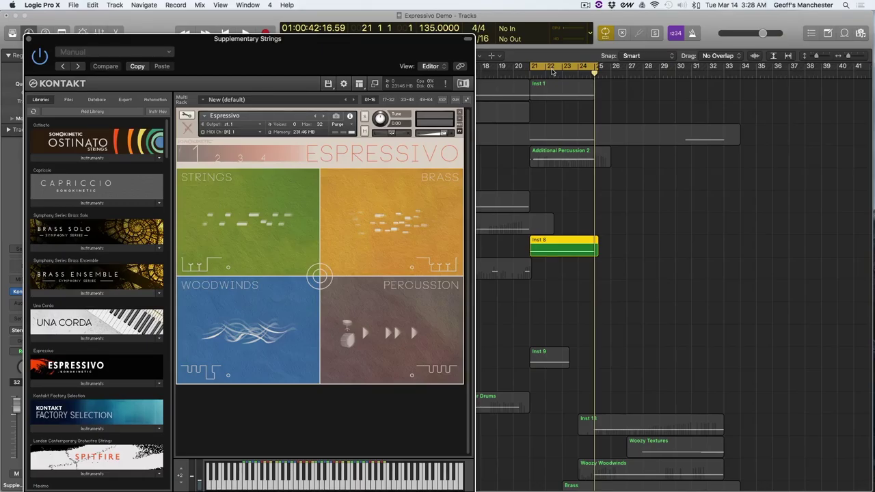
pyautogui.click(29, 39)
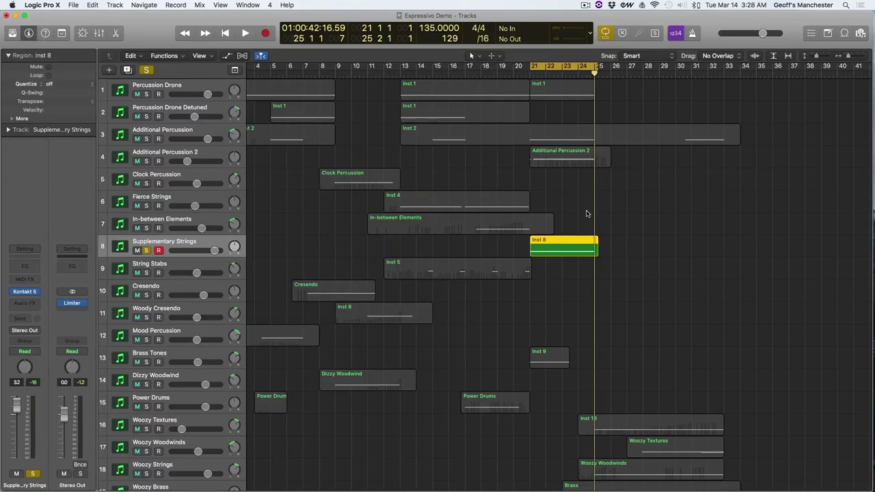
# Solo Additional Percussion 2 alongside Supplementary Strings and play both from bar 21 to bar 23
pyautogui.click(548, 153)
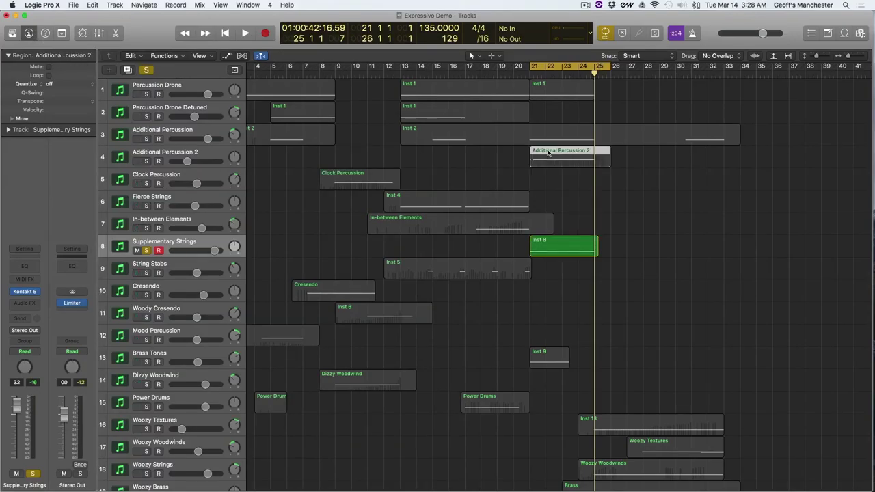
pyautogui.click(200, 129)
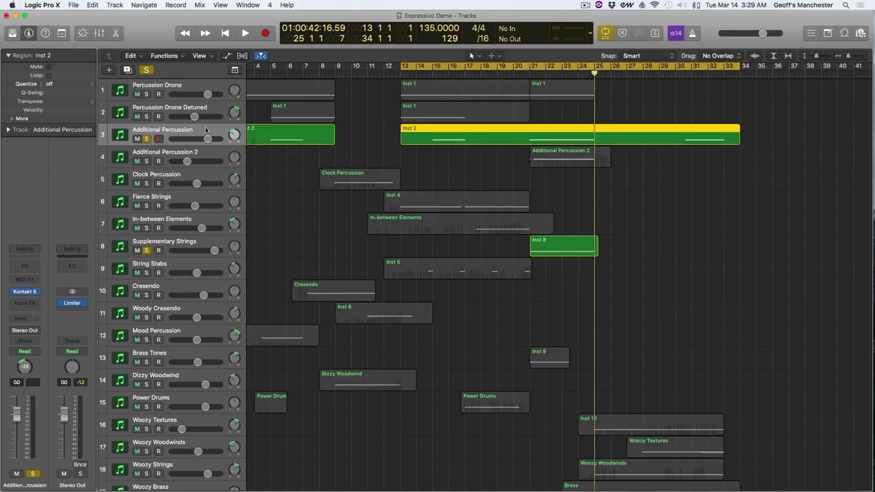
pyautogui.click(144, 139)
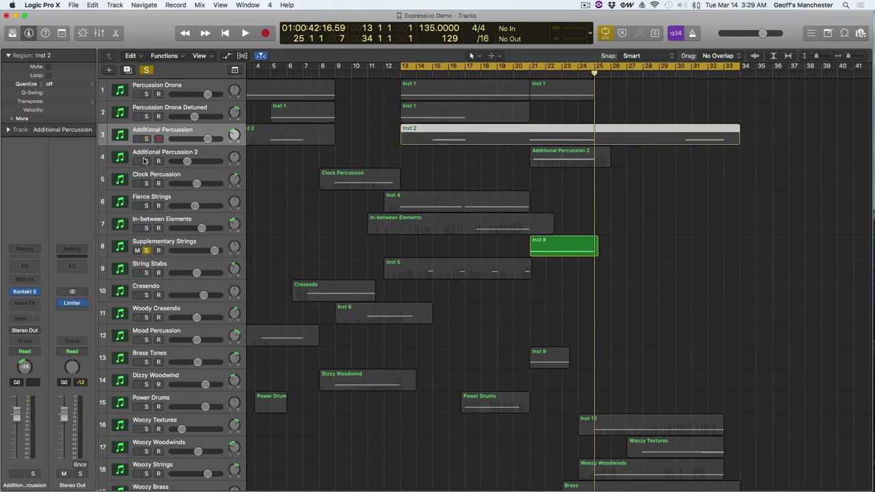
pyautogui.click(146, 161)
pyautogui.moveTo(595, 72); pyautogui.dragTo(530, 75)
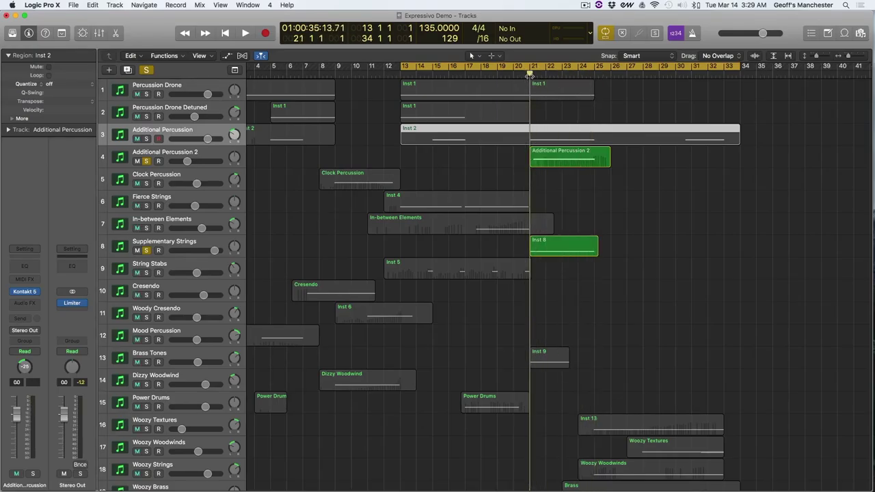
pyautogui.press('space')
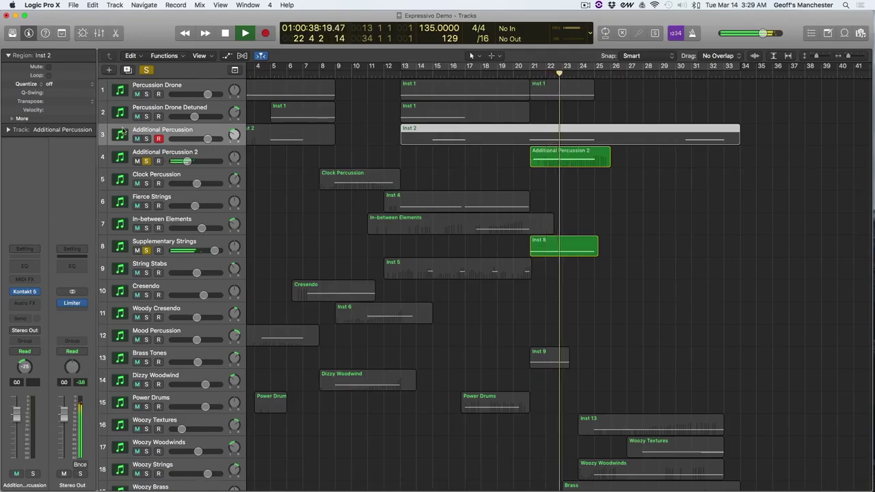
pyautogui.press('space')
# Select Additional Percussion 2, cycle its region from bar 21 to 26, and play it with Supplementary Strings up to bar 25
pyautogui.click(145, 153)
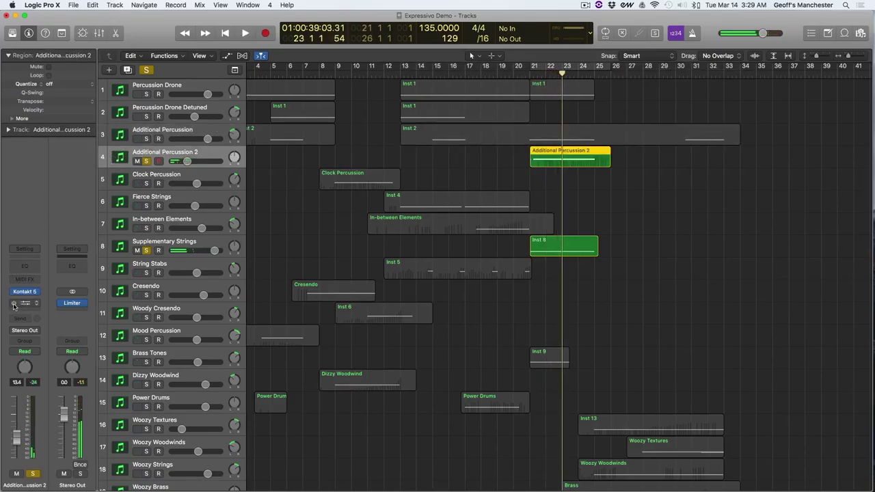
pyautogui.press('space')
pyautogui.press('space')
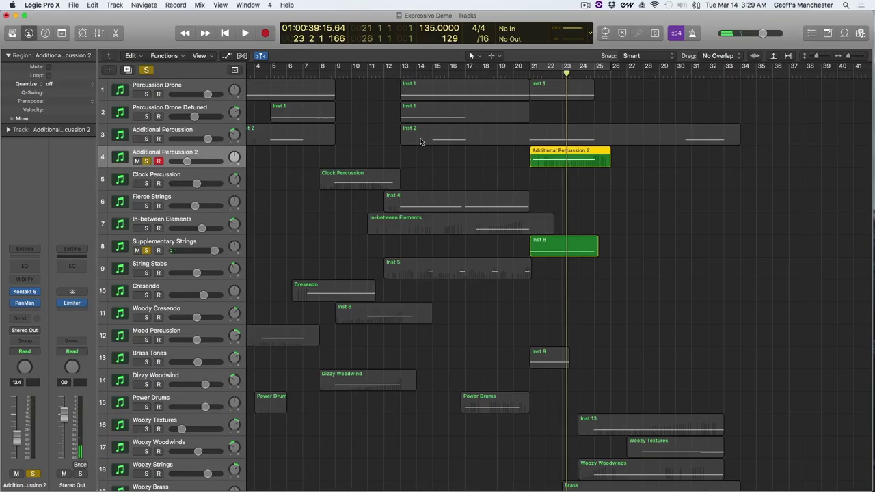
pyautogui.press('super+u')
pyautogui.press('space')
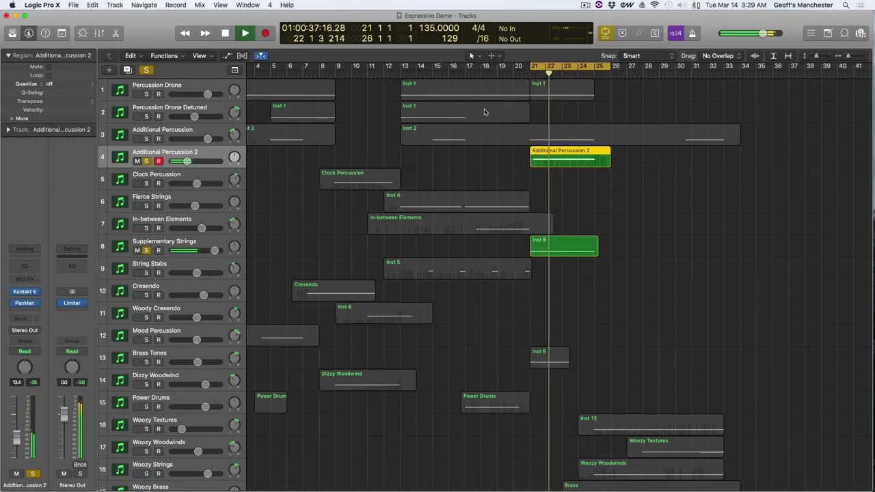
pyautogui.press('space')
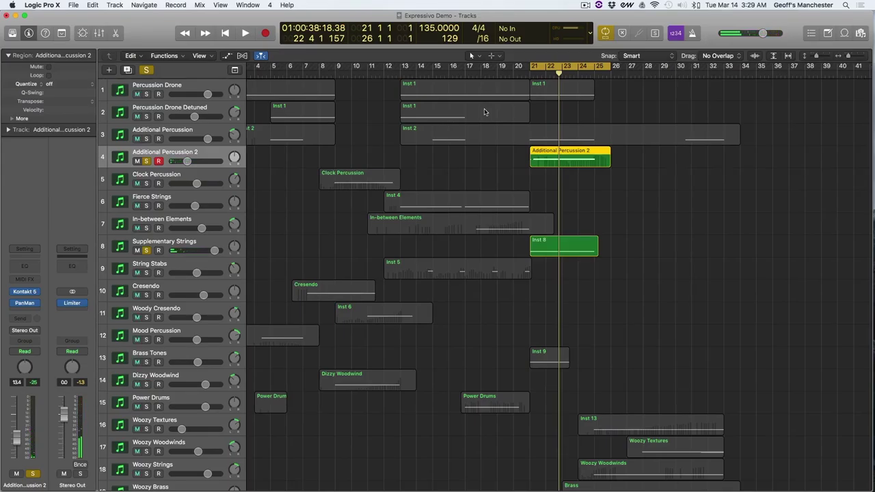
pyautogui.press('space')
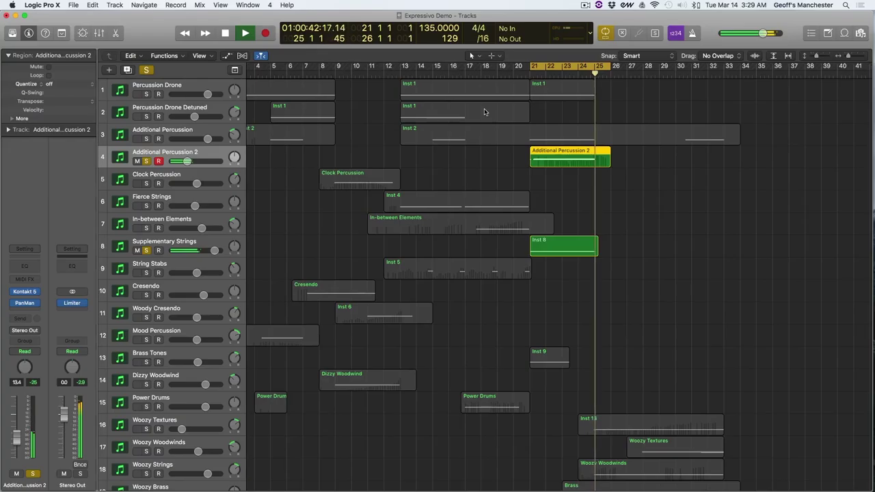
pyautogui.press('space')
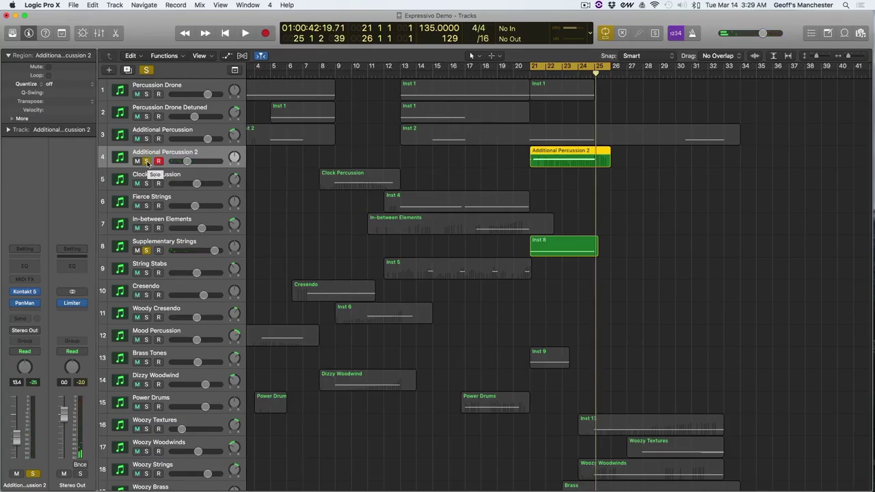
# Unsolo Additional Percussion 2 and Supplementary Strings, and turn off cycle mode
pyautogui.click(146, 161)
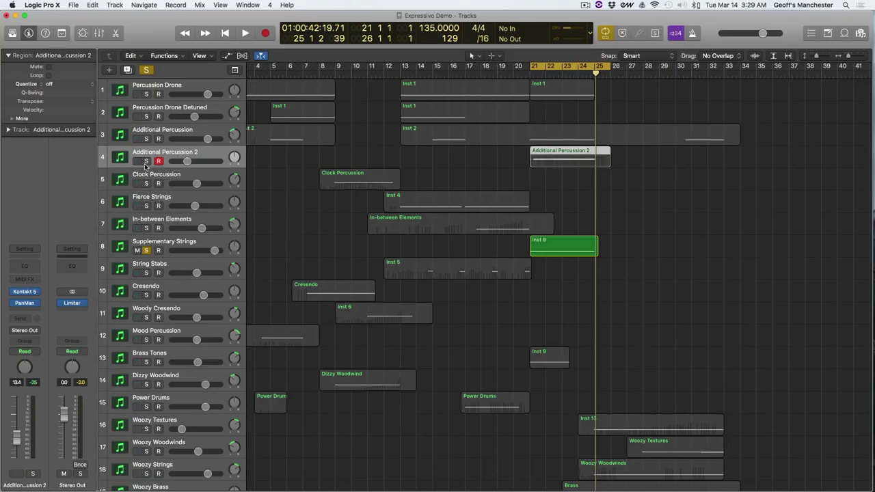
pyautogui.click(145, 251)
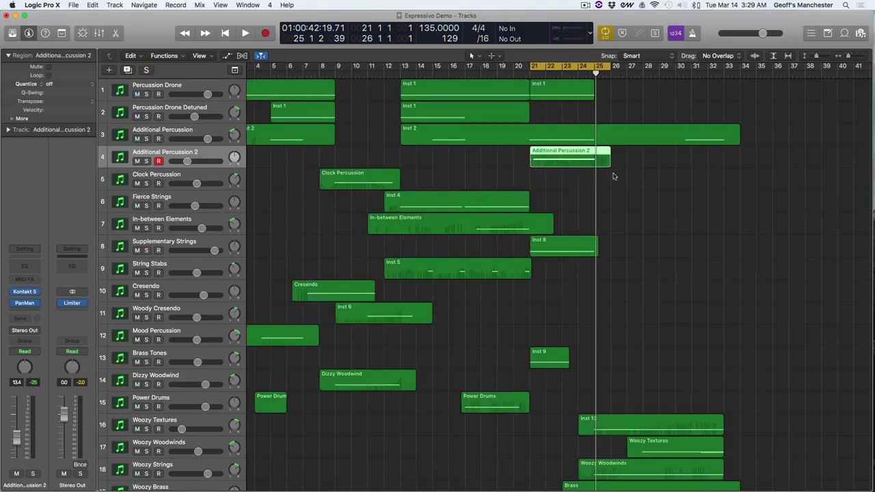
pyautogui.click(584, 64)
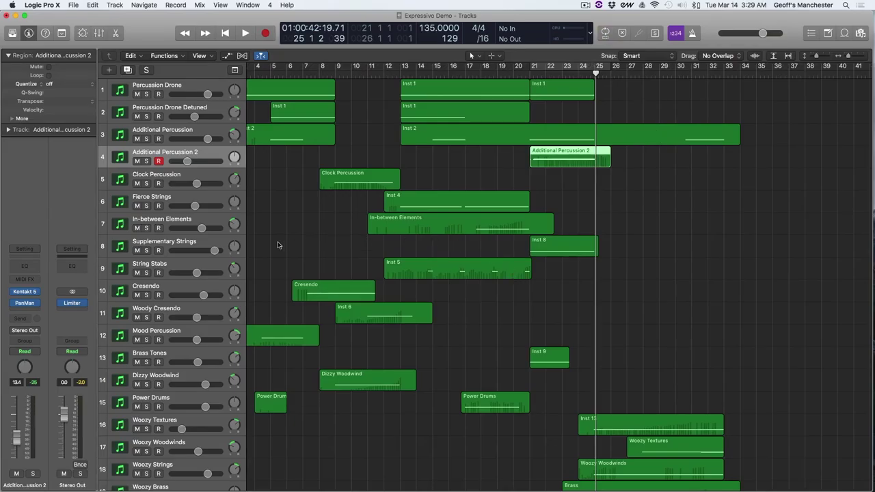
# Solo the String Stabs track and play it from bar 14 to bar 19
pyautogui.click(217, 244)
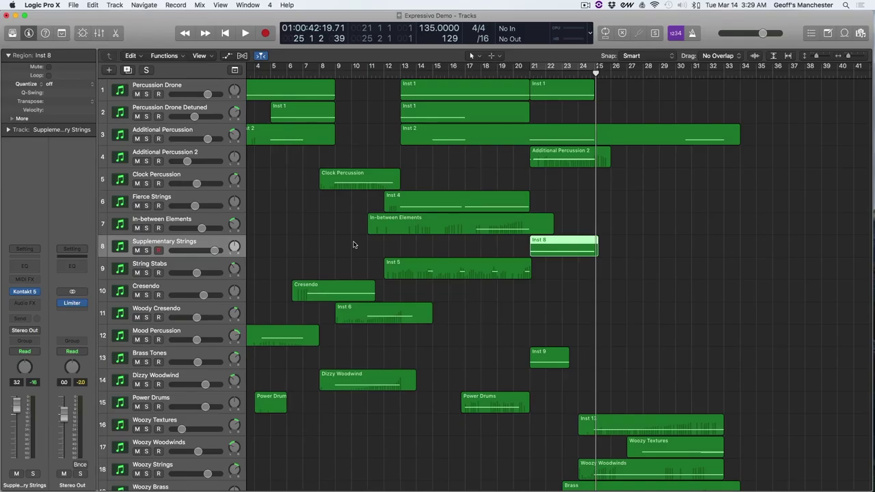
pyautogui.click(385, 72)
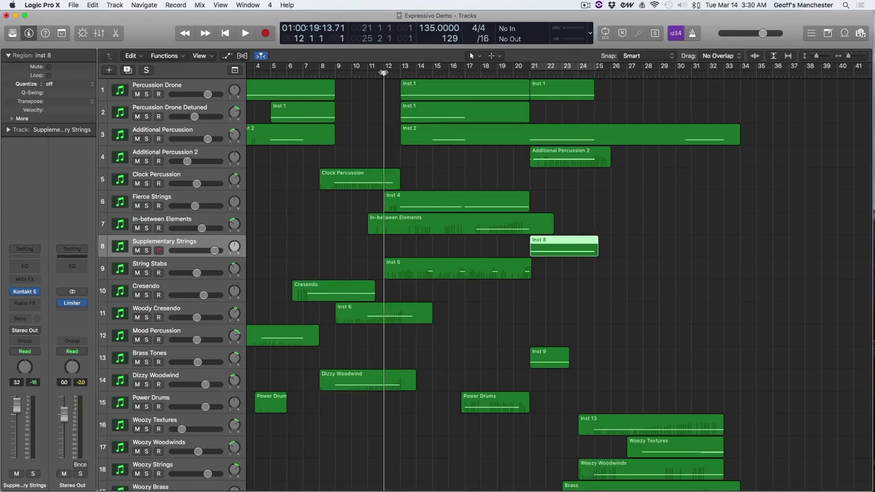
pyautogui.click(157, 264)
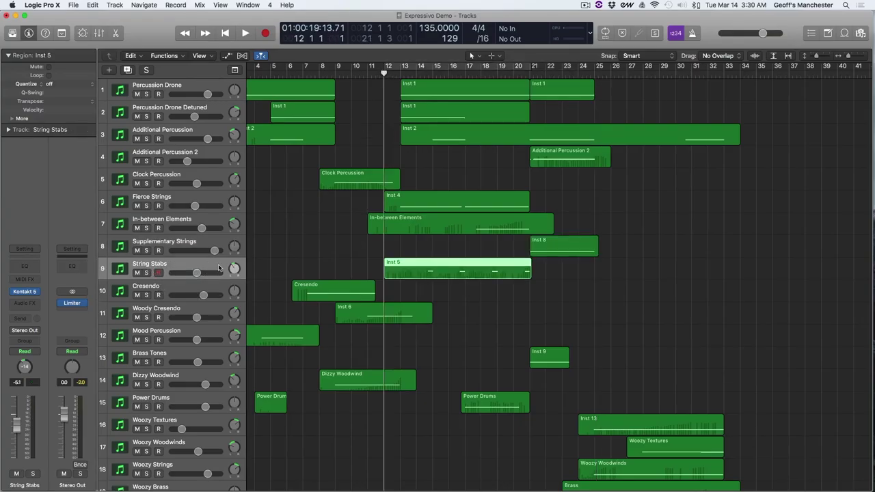
pyautogui.click(147, 272)
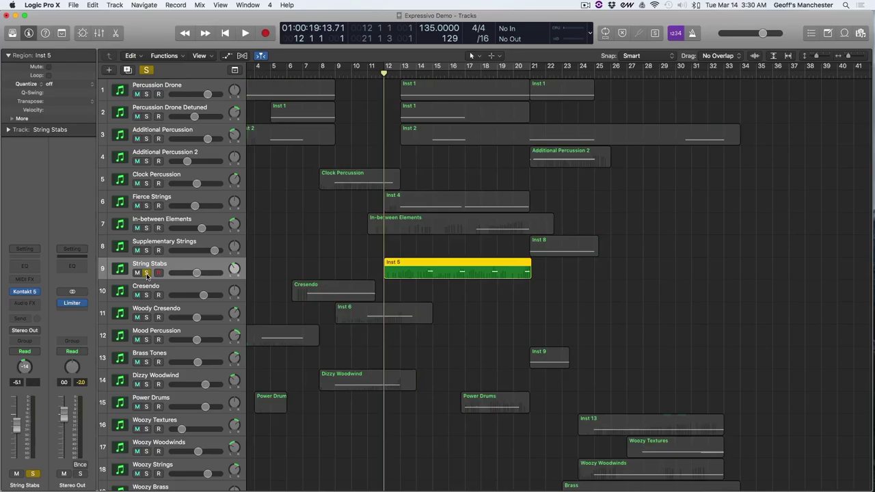
pyautogui.click(416, 74)
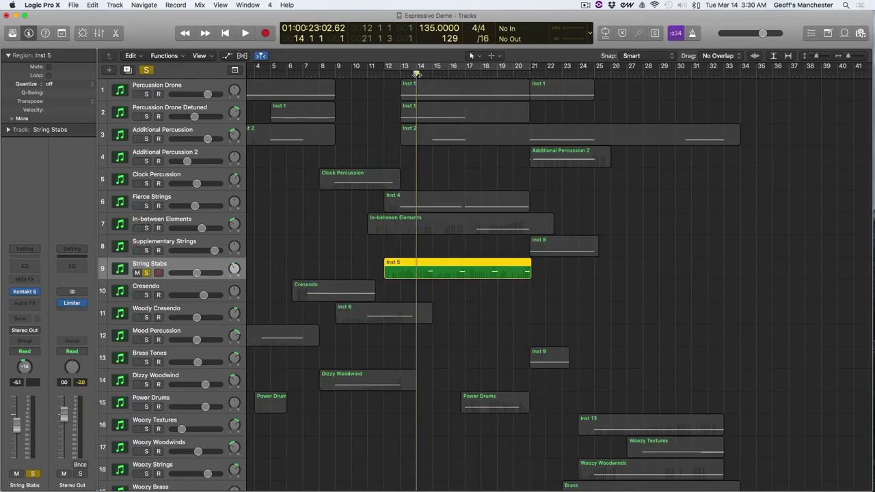
pyautogui.press('space')
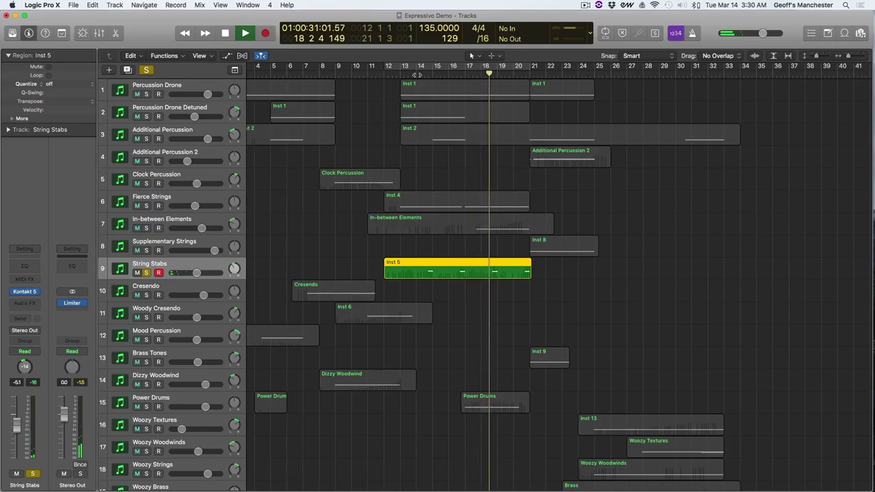
pyautogui.press('space')
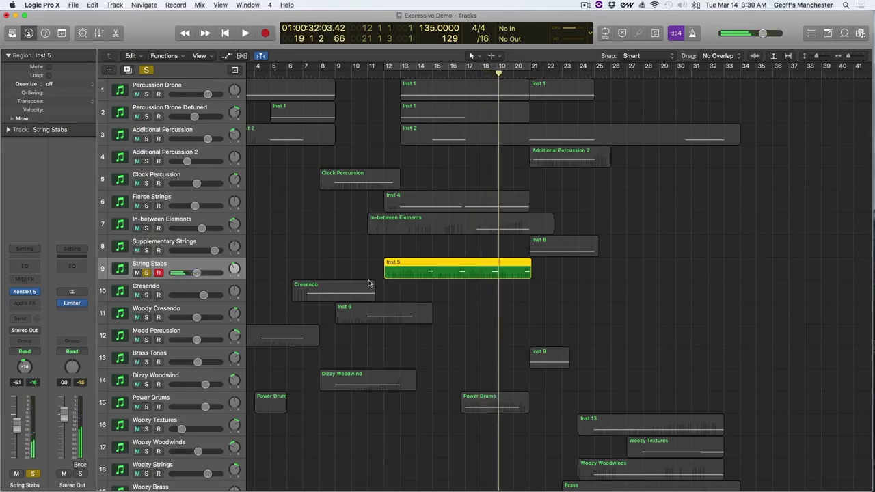
# Open the String Stabs region in the Piano Roll with its Modulation data shown, and move the playhead to bar 14
pyautogui.doubleClick(407, 264)
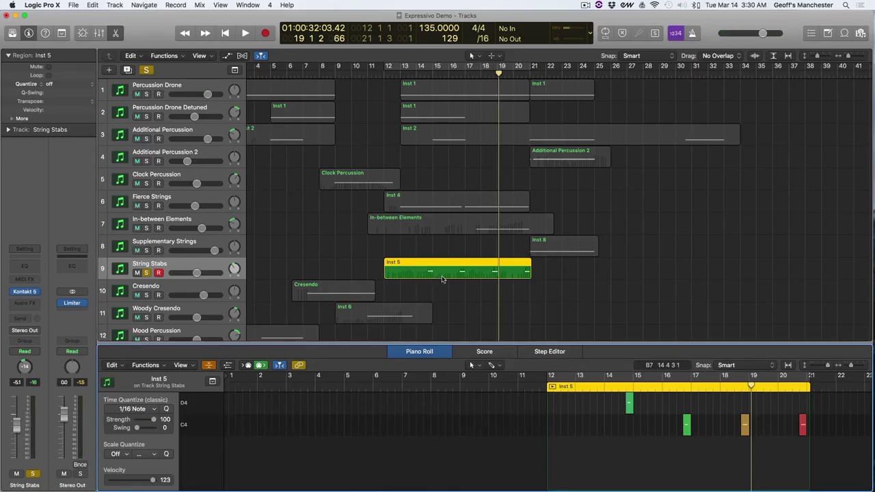
pyautogui.click(227, 365)
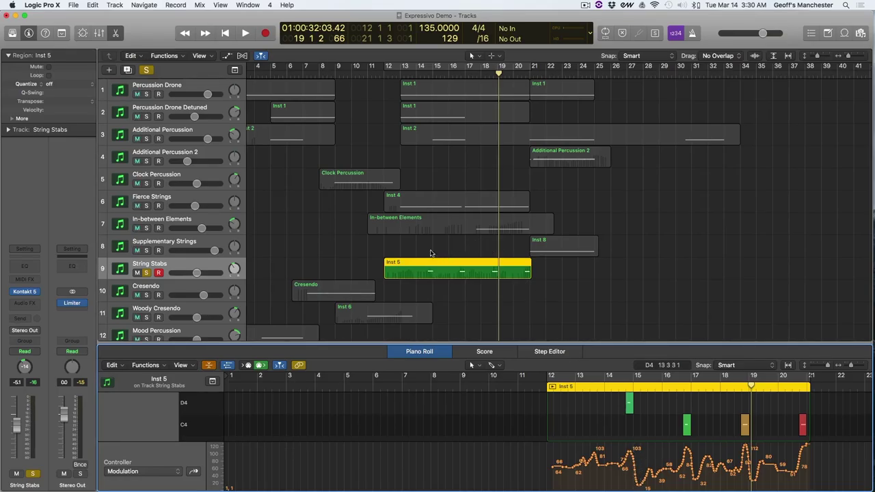
pyautogui.click(419, 73)
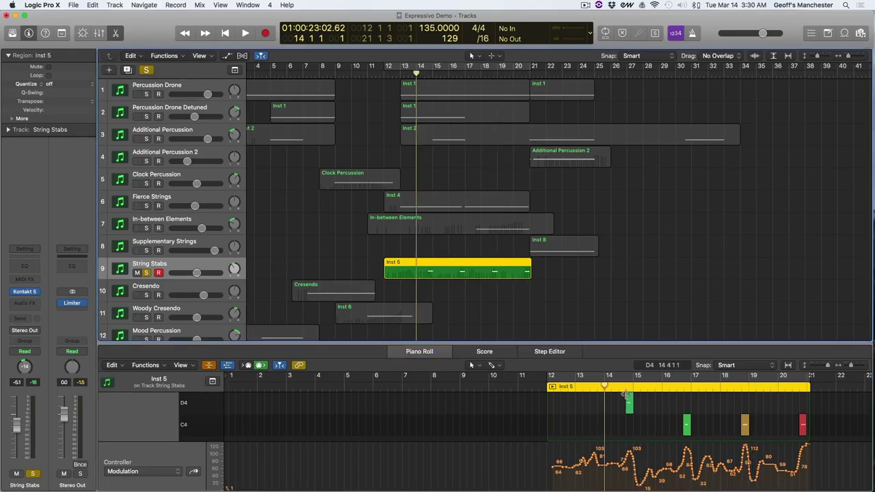
# Lengthen the String Stabs region's D4 note to about beat 2 of bar 16 and play it from bar 14
pyautogui.press('super+Right')
pyautogui.press('super+Right')
pyautogui.press('super+Right')
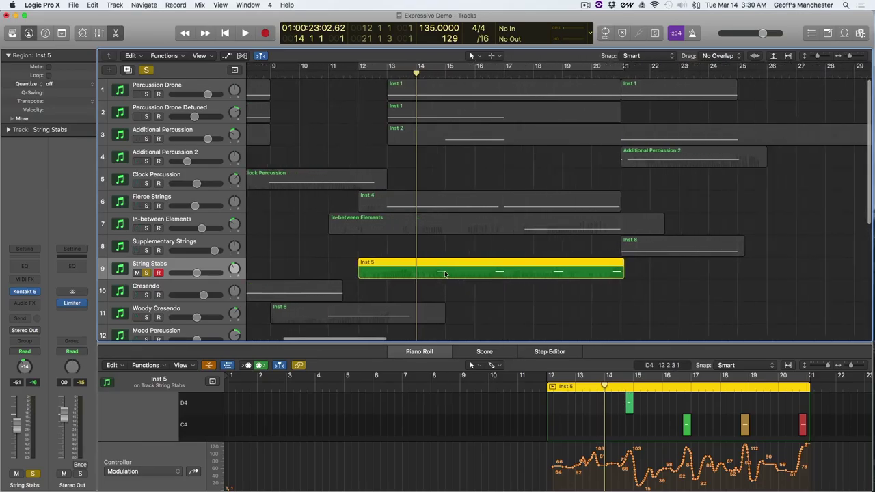
pyautogui.hscroll(3, 604, 387)
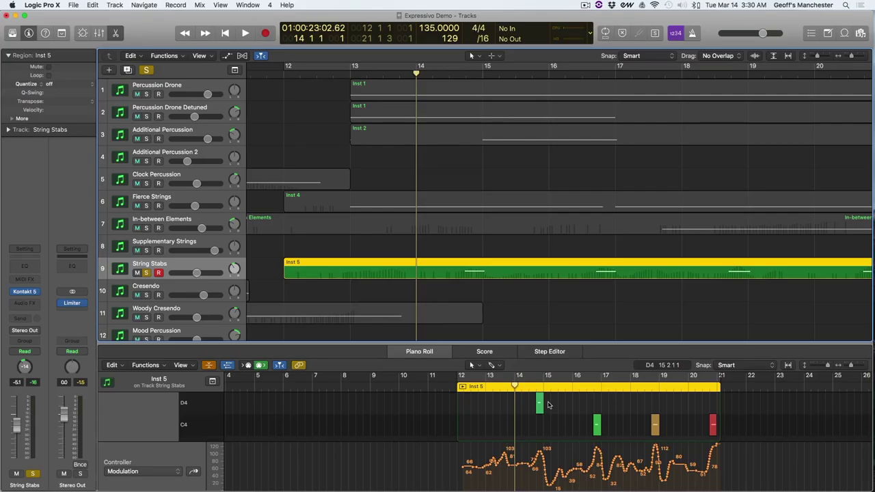
pyautogui.click(540, 404)
pyautogui.moveTo(544, 404); pyautogui.dragTo(562, 405)
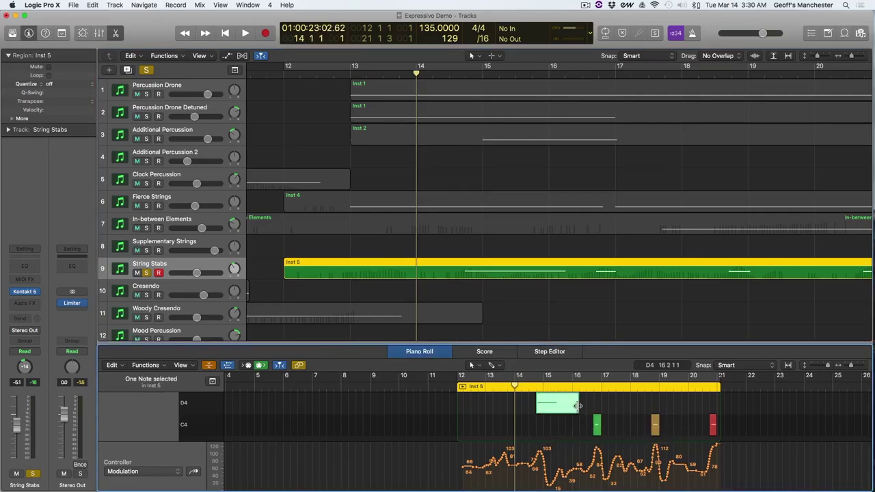
pyautogui.press('space')
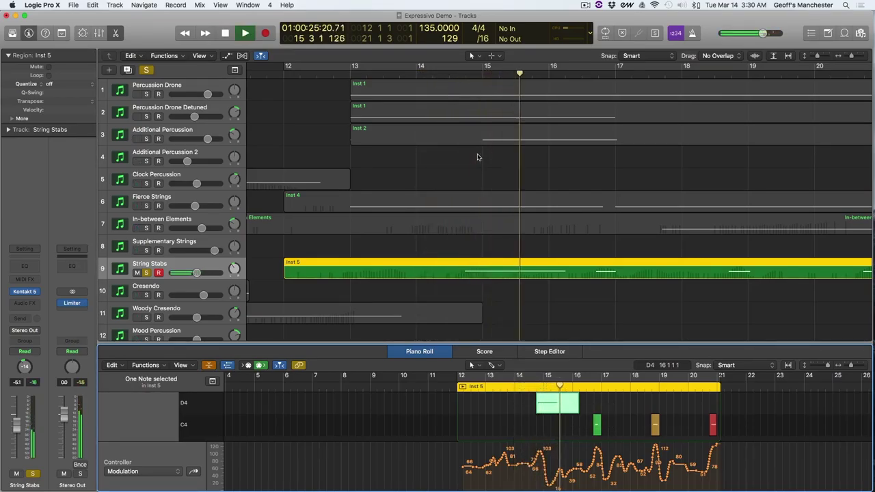
pyautogui.press('space')
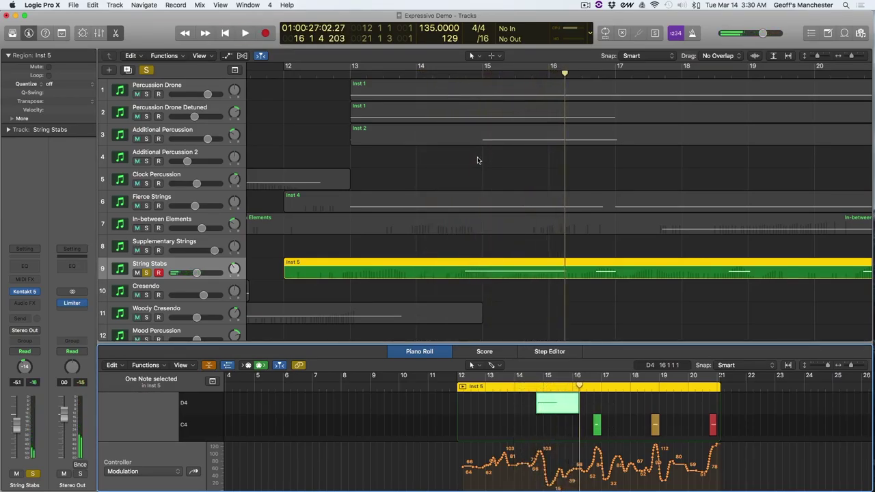
# Undo the lengthening of the String Stabs D4 note and play the soloed track from the middle of bar 14
pyautogui.press('super+z')
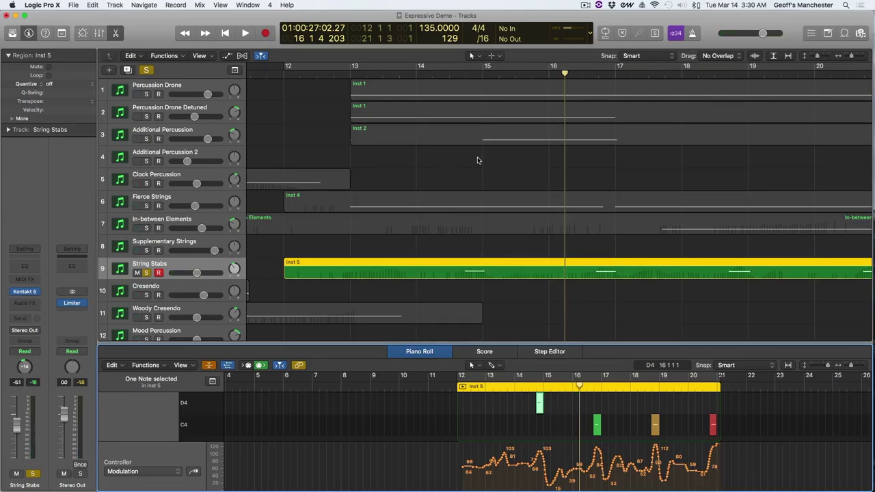
pyautogui.click(482, 161)
pyautogui.click(449, 73)
pyautogui.press('space')
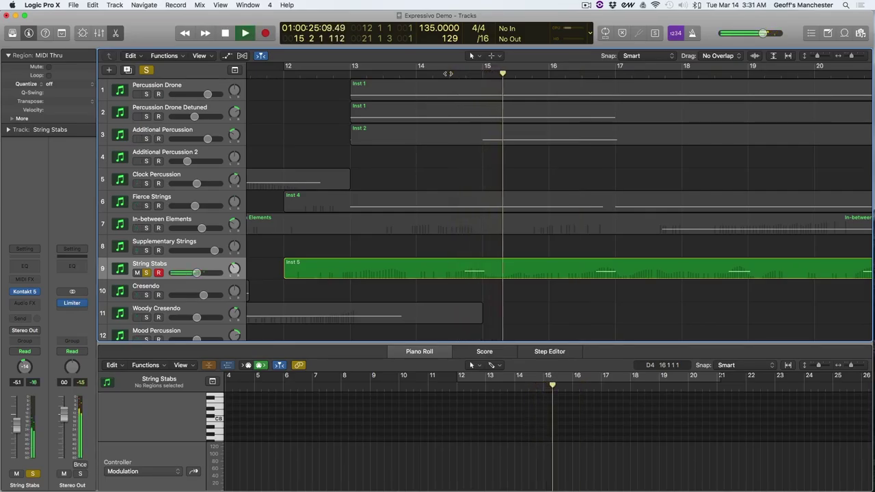
pyautogui.press('space')
# Unsolo the String Stabs track and play the full arrangement from bar 12 beat 4 to late in bar 17
pyautogui.click(148, 273)
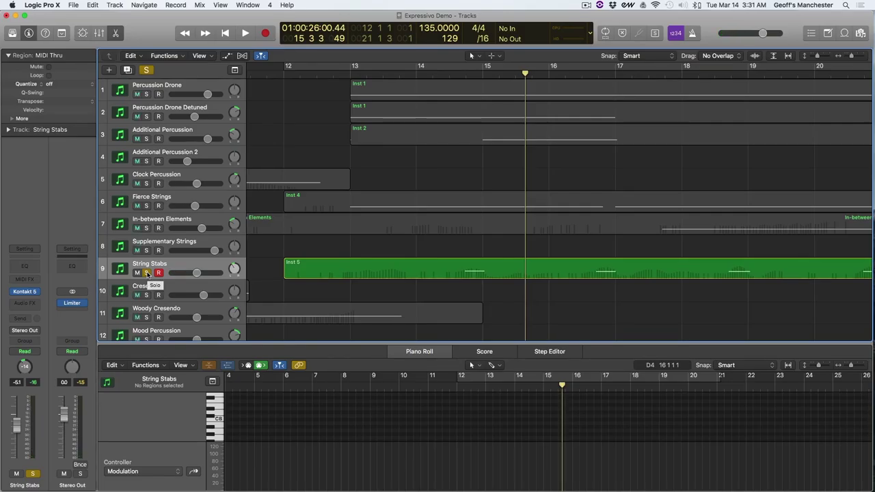
pyautogui.click(147, 272)
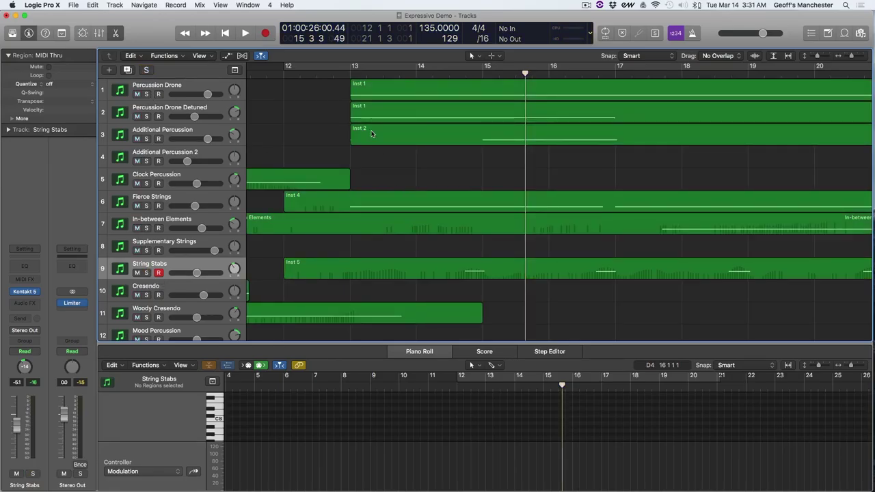
pyautogui.click(333, 74)
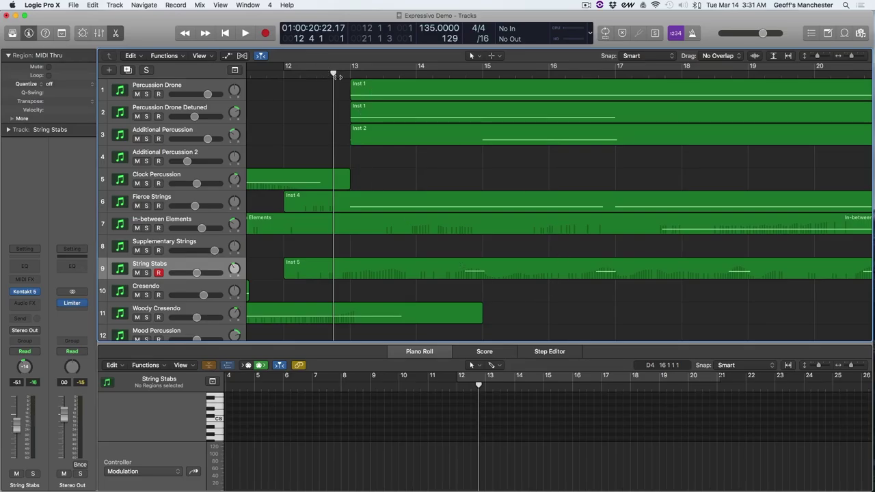
pyautogui.press('space')
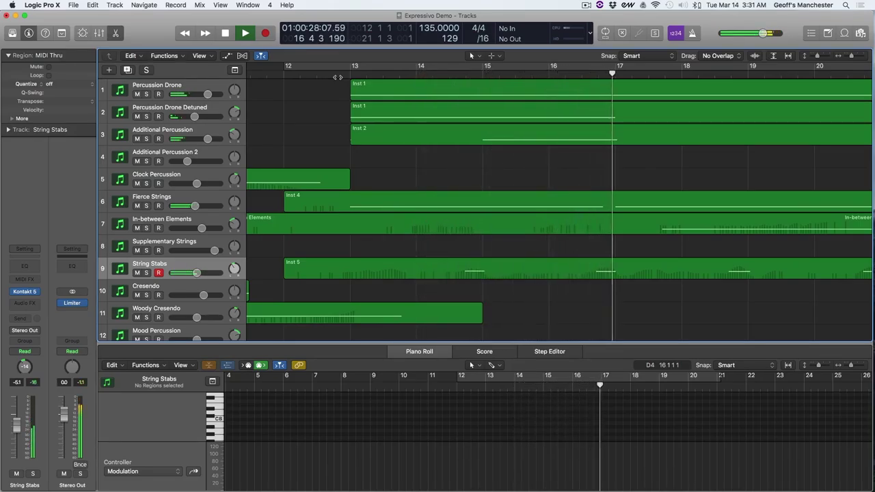
pyautogui.press('space')
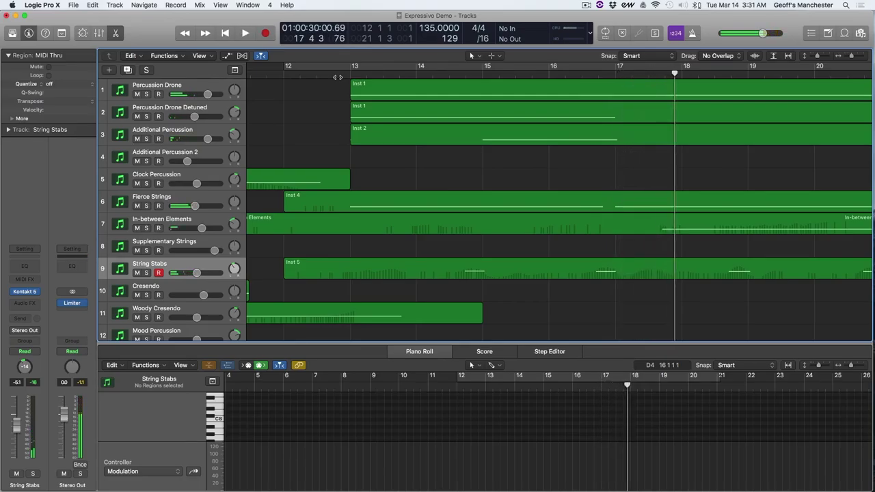
# Select the String Stabs region to show its notes, and play the arrangement with cycle mode on from bar 12 to bar 21
pyautogui.click(191, 267)
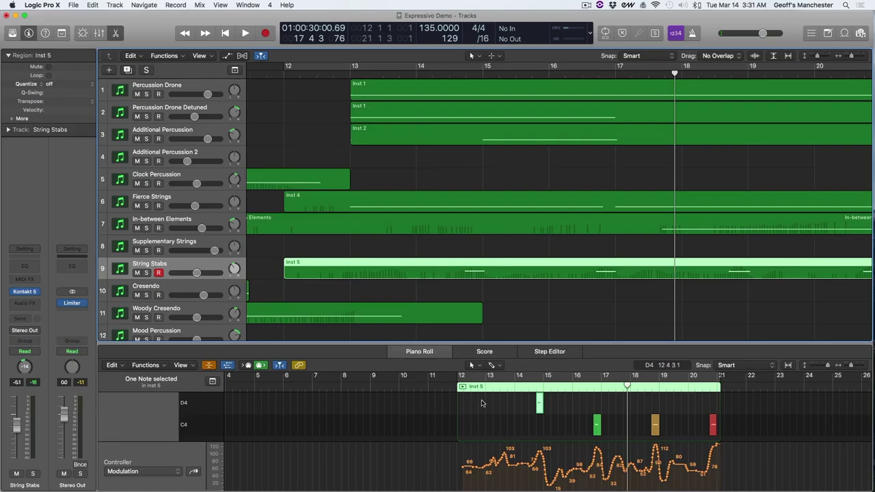
pyautogui.click(538, 409)
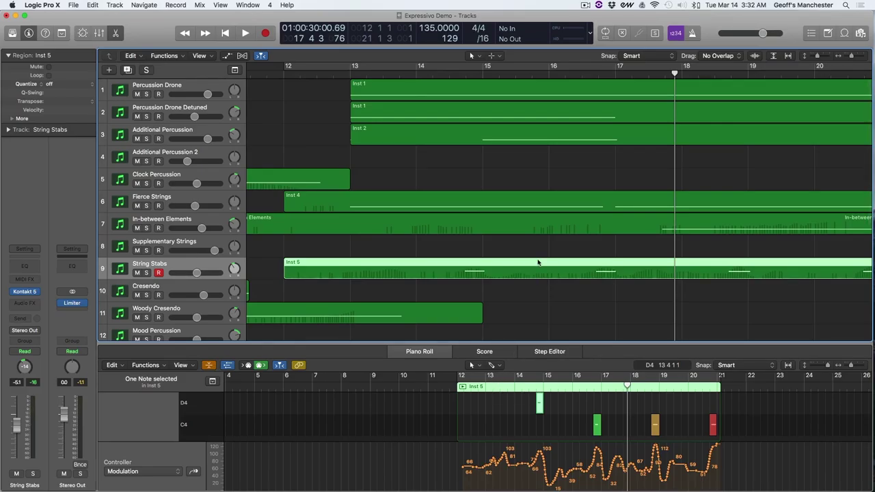
pyautogui.press('super+Left')
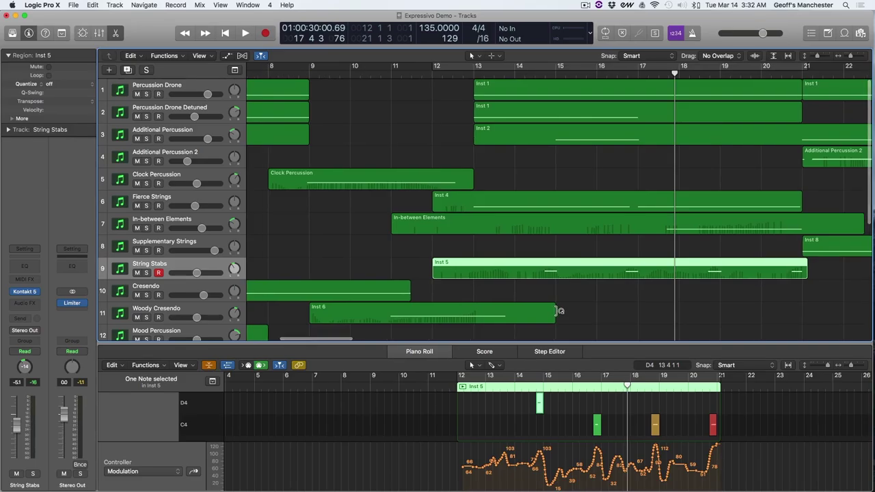
pyautogui.press('super+Left')
pyautogui.press('super+Left')
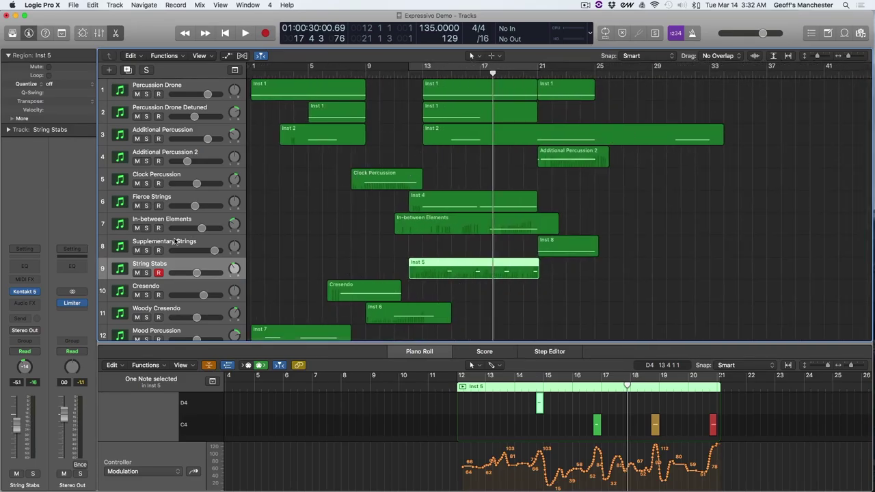
pyautogui.click(410, 75)
pyautogui.click(442, 68)
pyautogui.press('space')
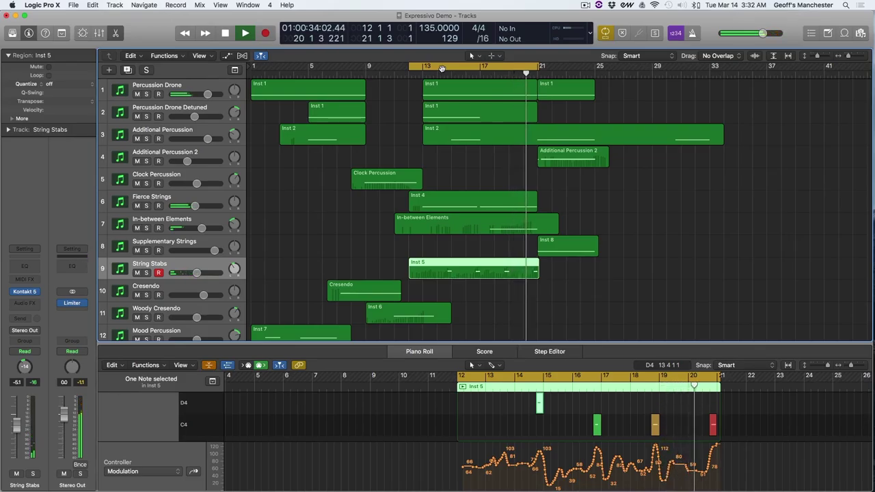
pyautogui.press('space')
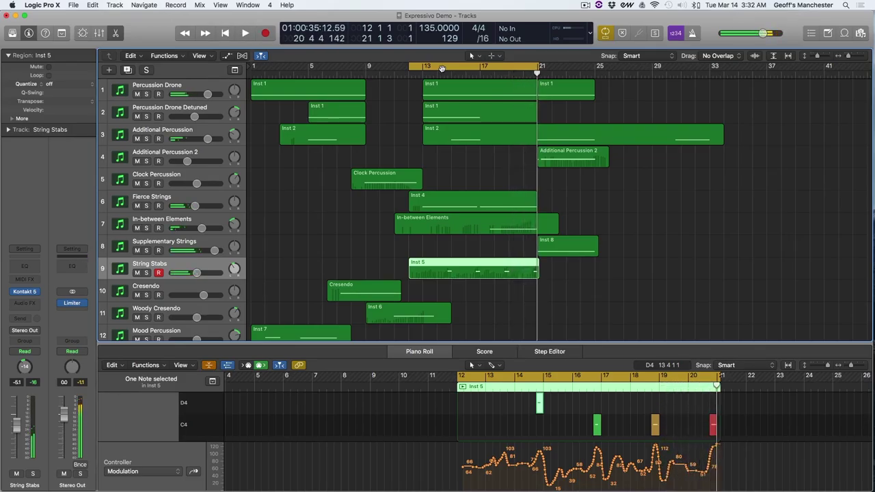
# Turn off cycle mode, solo the Cresendo track and play it from bar 7 to bar 9
pyautogui.click(186, 287)
pyautogui.click(336, 74)
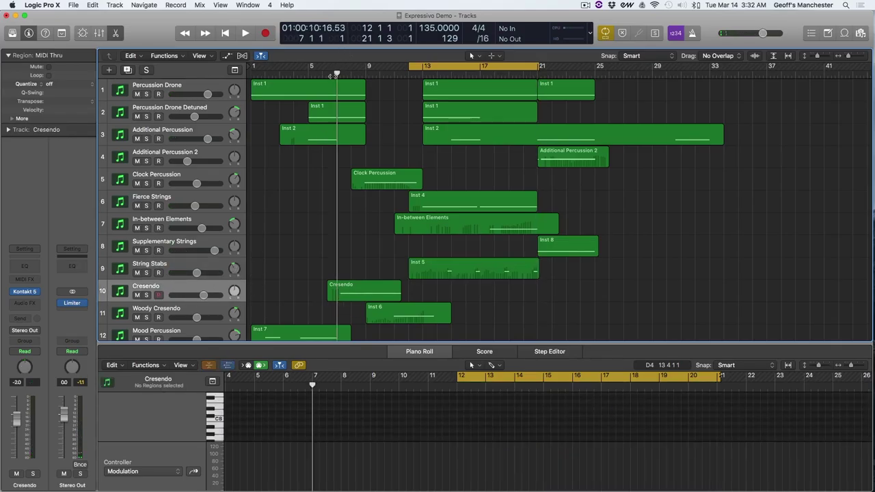
pyautogui.click(528, 62)
pyautogui.click(145, 295)
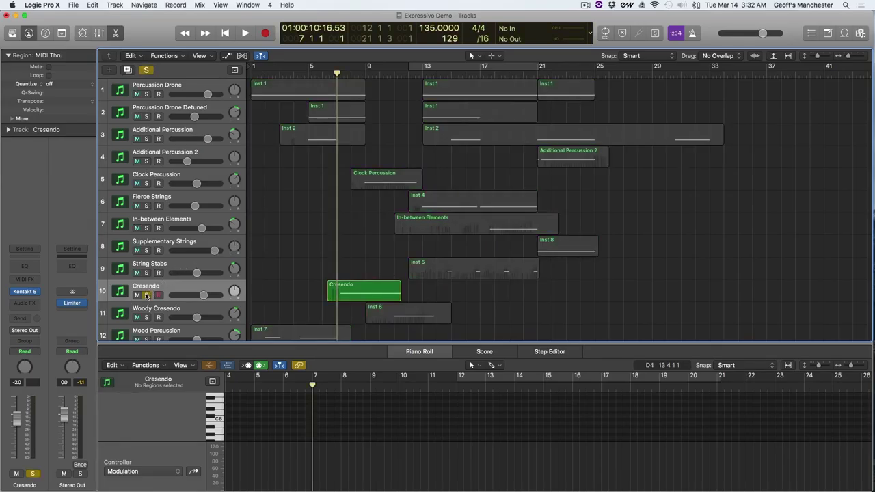
pyautogui.press('space')
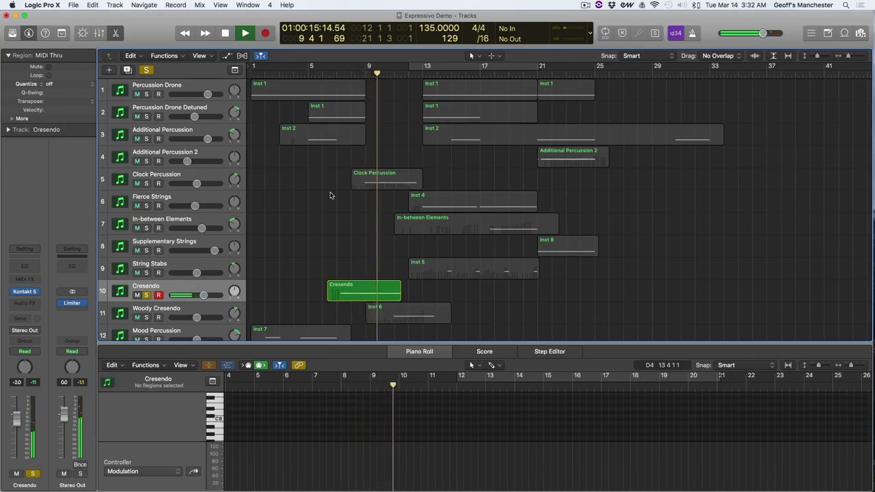
pyautogui.press('space')
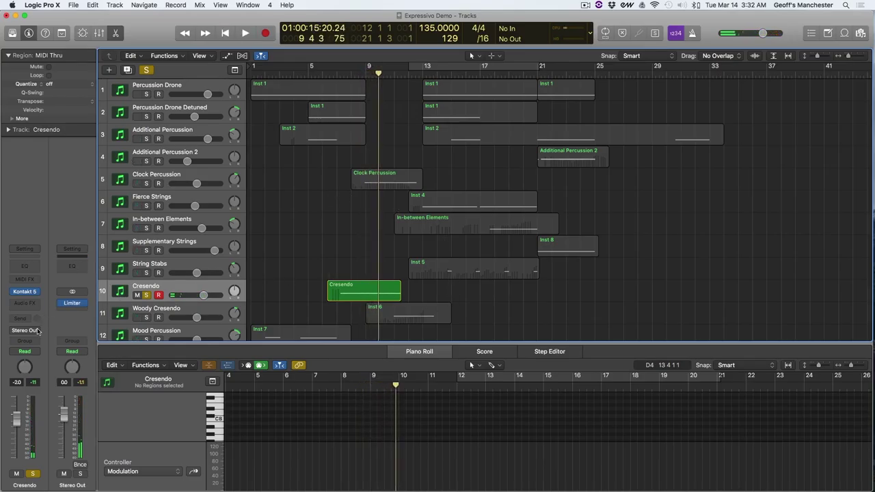
# Open the Cresendo track's Kontakt instrument and examine the direct crescendi phrases in its percussion collection
pyautogui.click(25, 292)
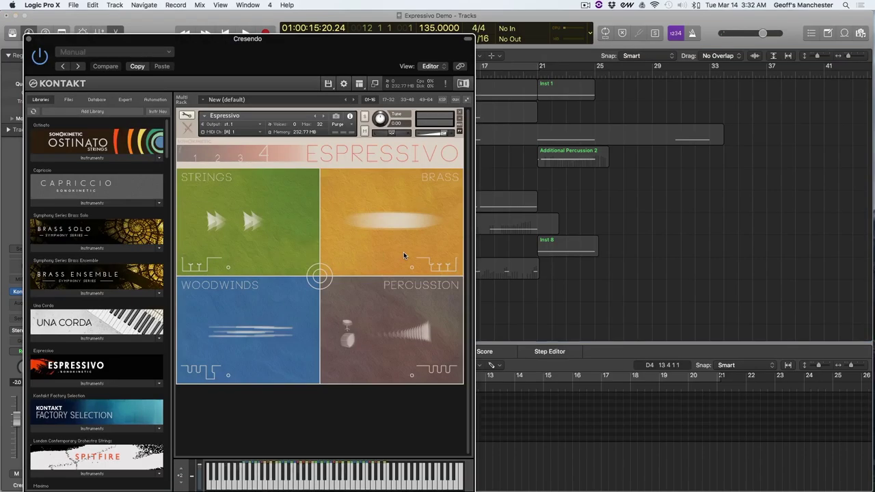
pyautogui.click(392, 346)
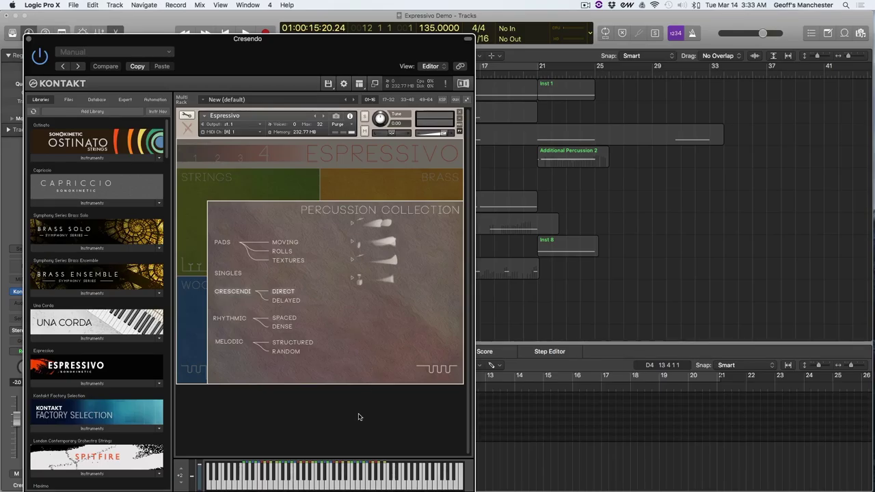
pyautogui.click(350, 197)
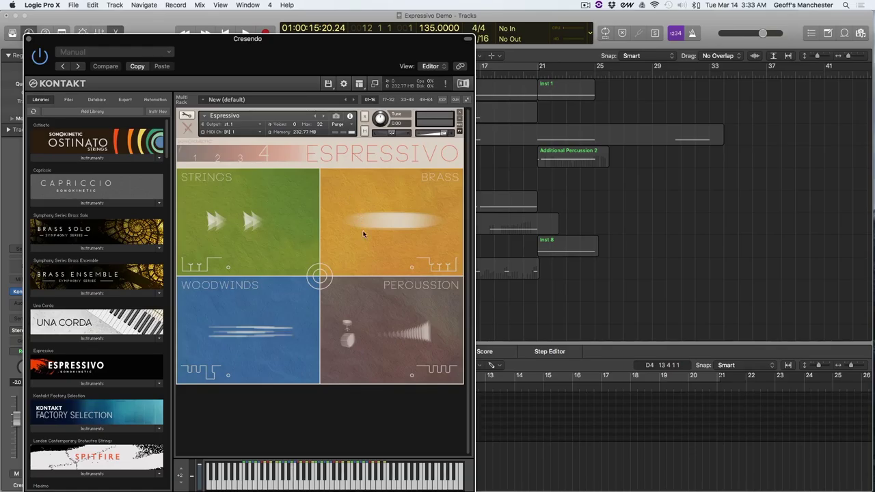
pyautogui.click(381, 316)
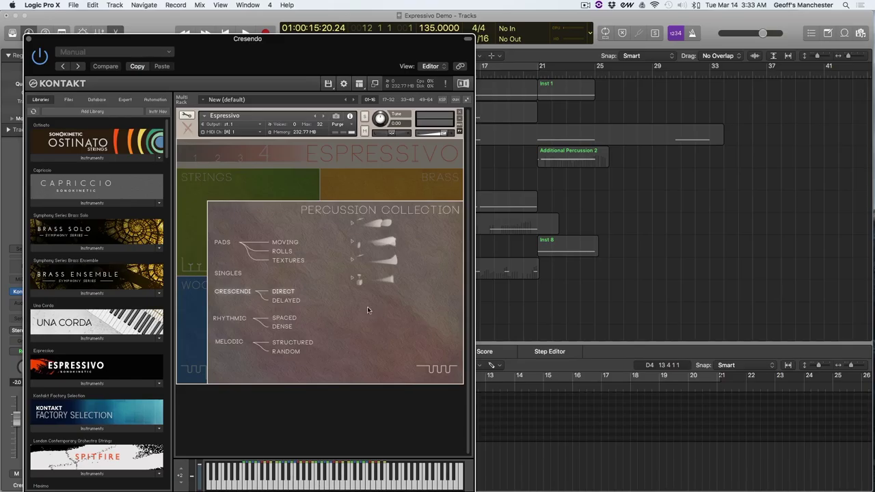
pyautogui.click(339, 198)
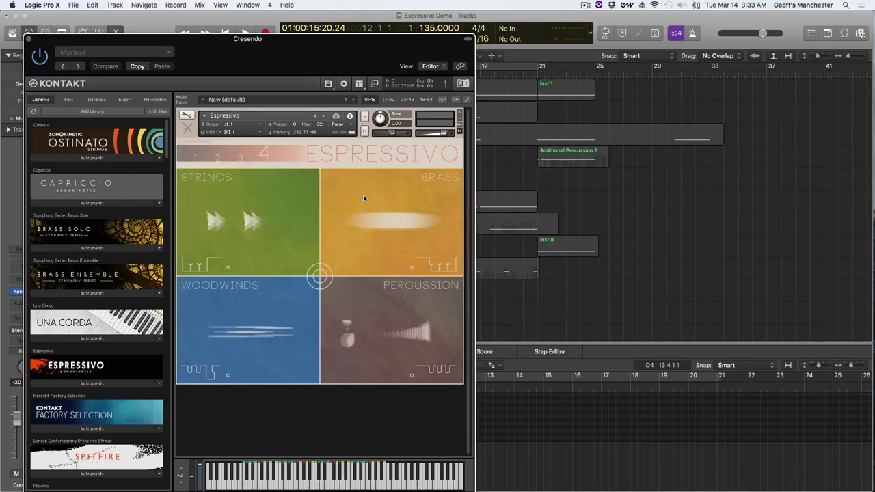
# Examine the moving pads in the brass collection and the slow rhythmic phrases in the strings collection
pyautogui.click(363, 195)
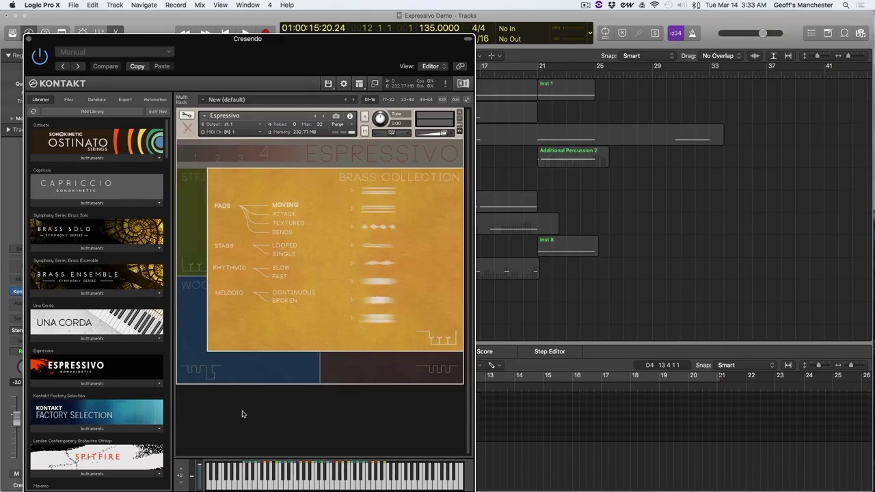
pyautogui.click(193, 239)
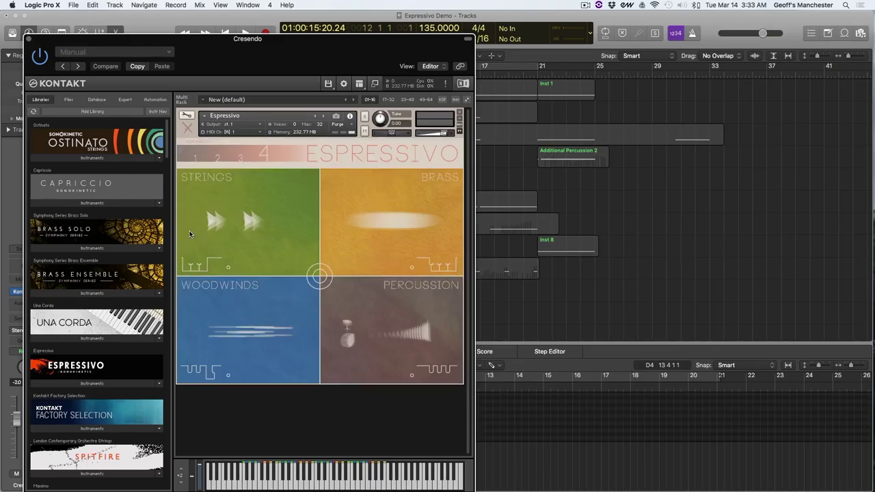
pyautogui.click(240, 235)
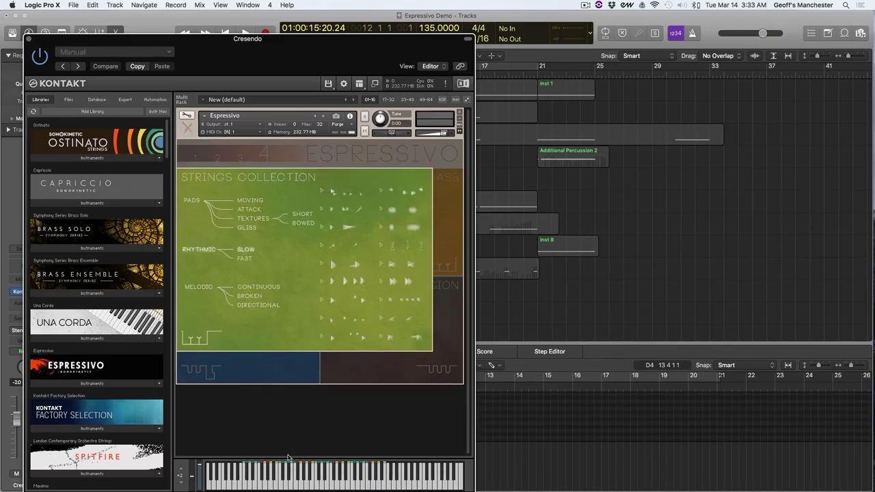
pyautogui.click(327, 381)
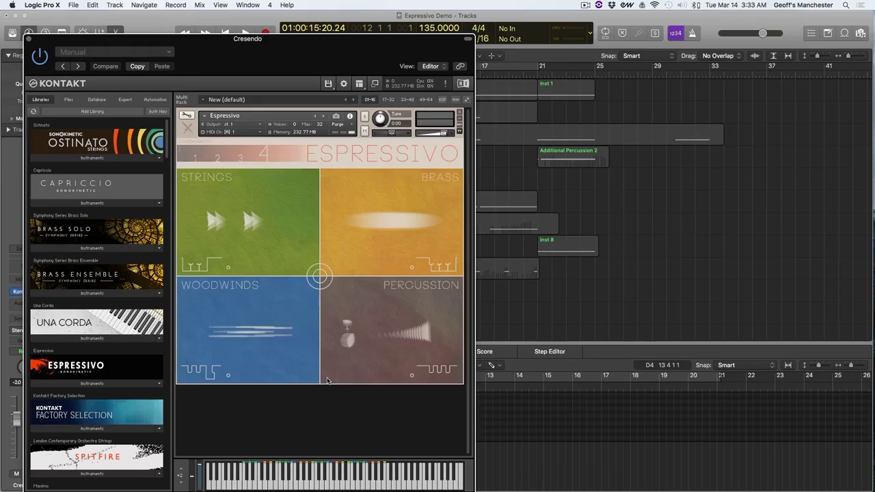
# Show the crescendi phrases in the woodwinds collection and in the percussion collection
pyautogui.click(266, 353)
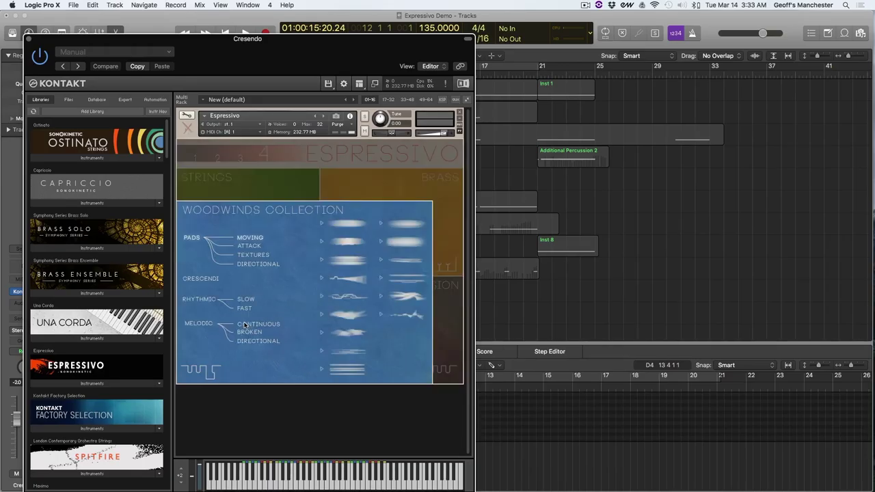
pyautogui.click(207, 281)
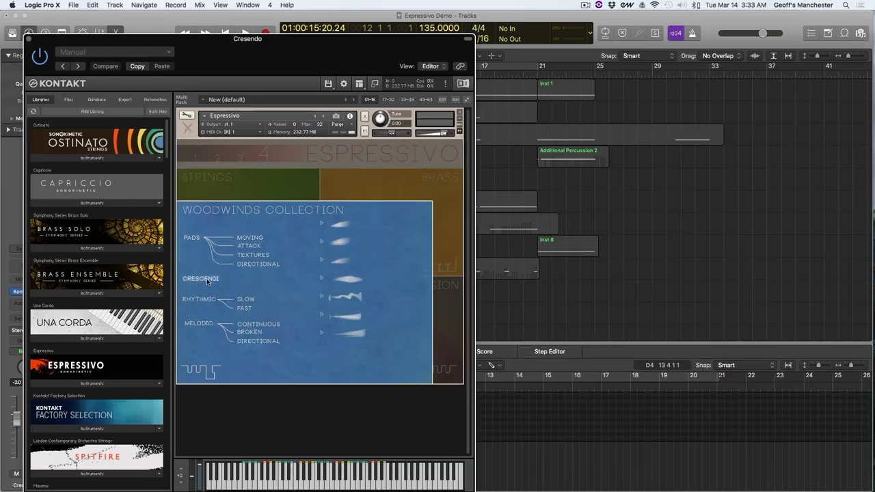
pyautogui.click(436, 345)
pyautogui.click(426, 342)
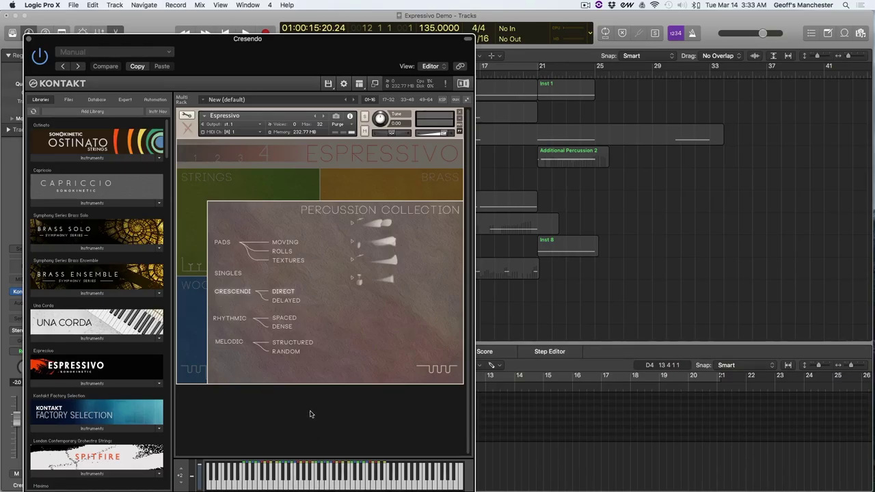
pyautogui.click(186, 335)
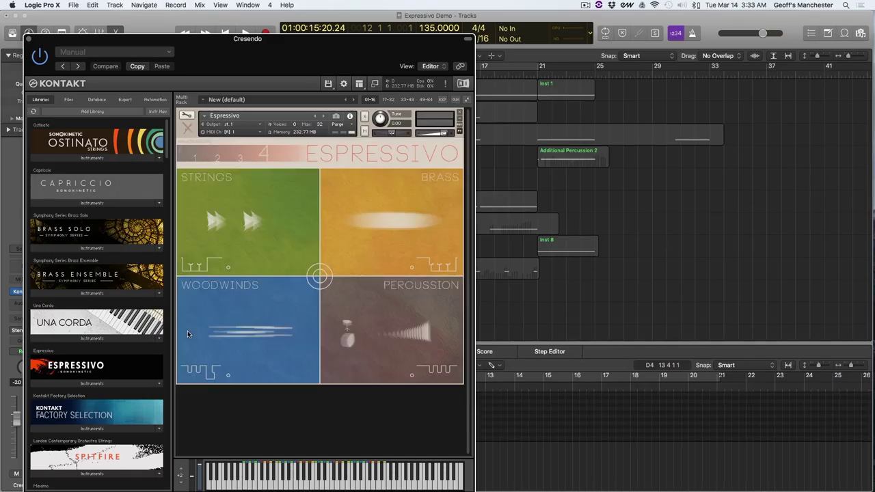
# Browse the strings collection's fast rhythmic and broken melodic phrases, and return to the four-section overview
pyautogui.click(212, 224)
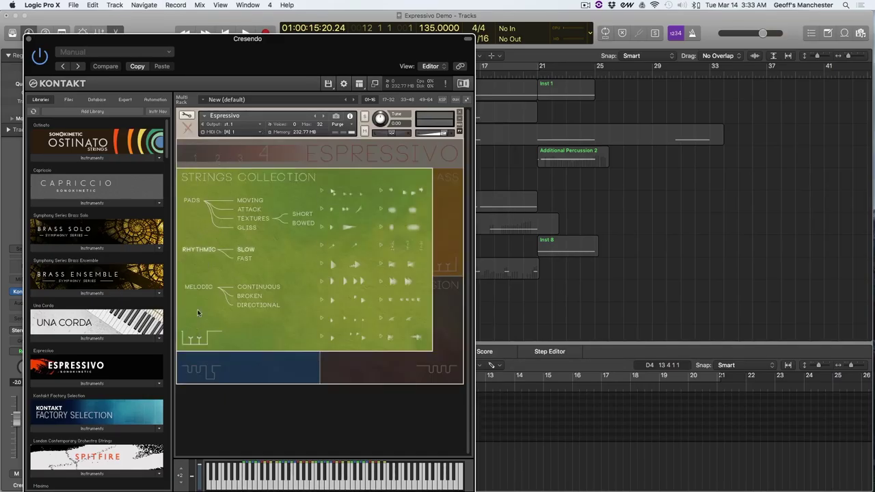
pyautogui.click(243, 202)
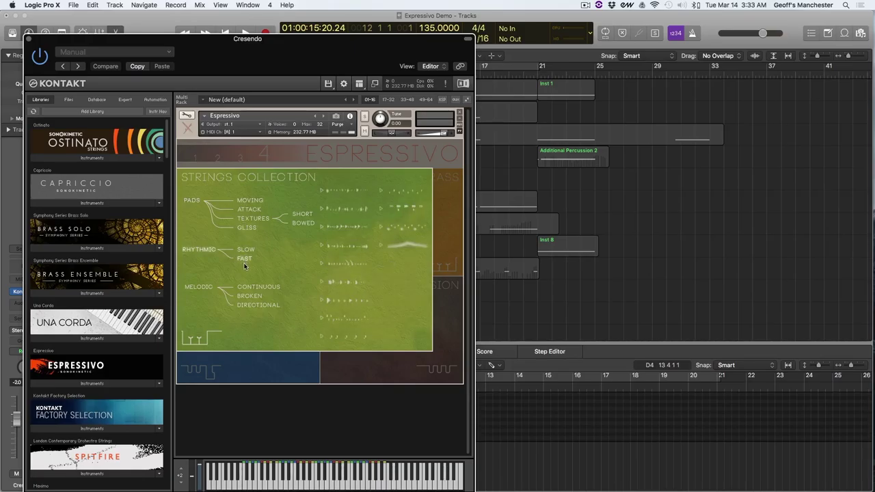
pyautogui.click(253, 289)
pyautogui.click(253, 296)
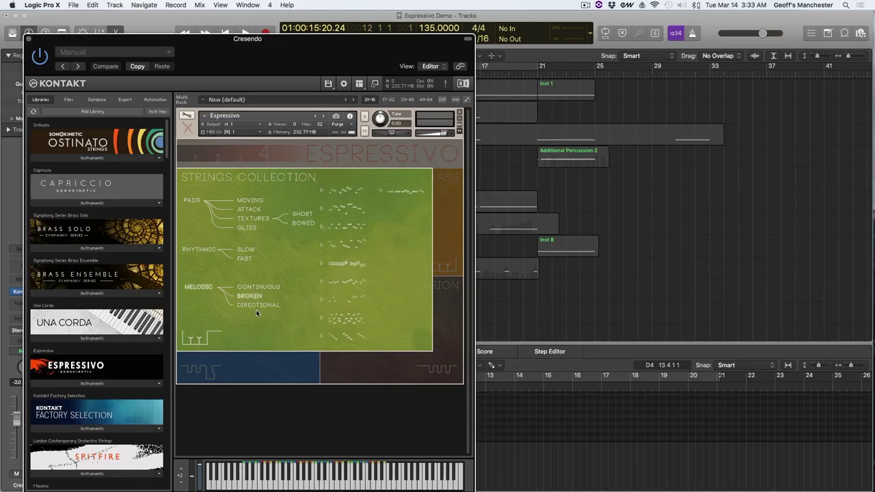
pyautogui.click(266, 358)
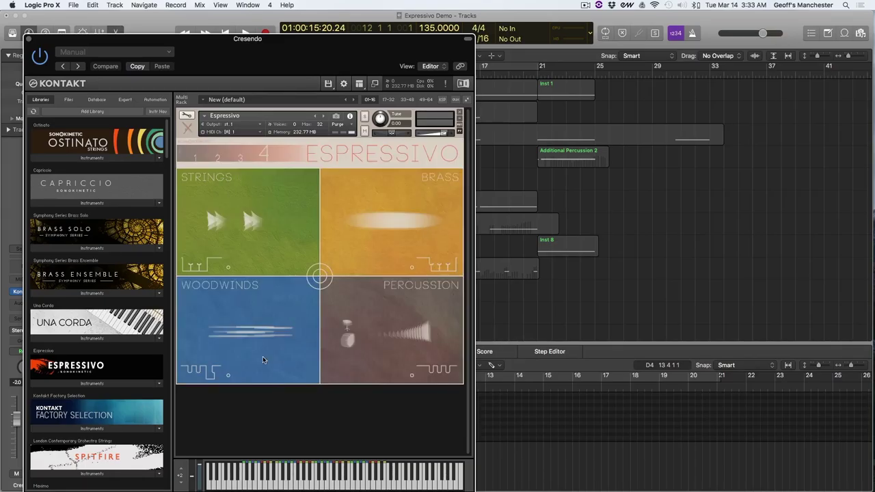
pyautogui.click(243, 212)
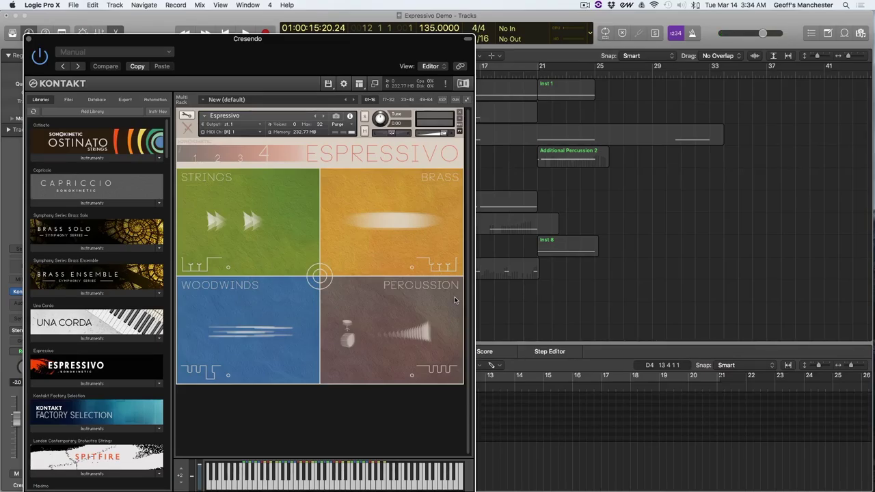
# Close the Kontakt window, select the Woody Cresendo track and play the full arrangement from bar 6 with soloing off
pyautogui.click(28, 39)
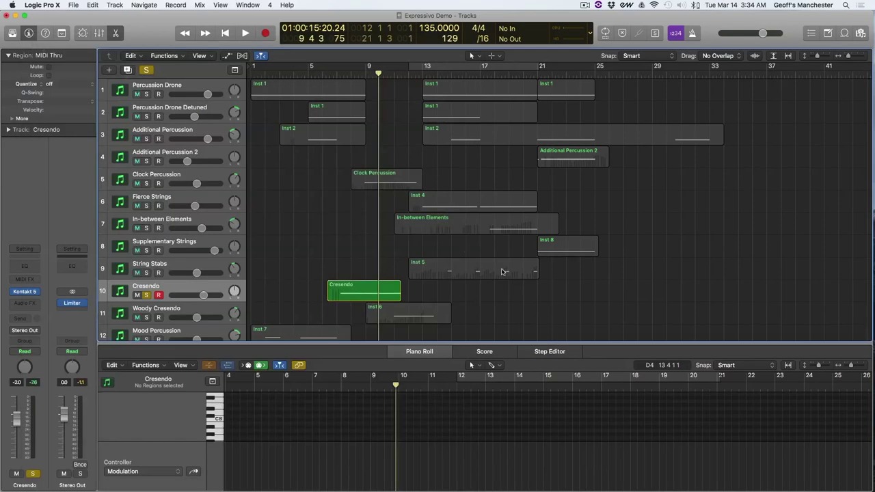
pyautogui.scroll(-3, 373, 263)
pyautogui.scroll(-5, 312, 228)
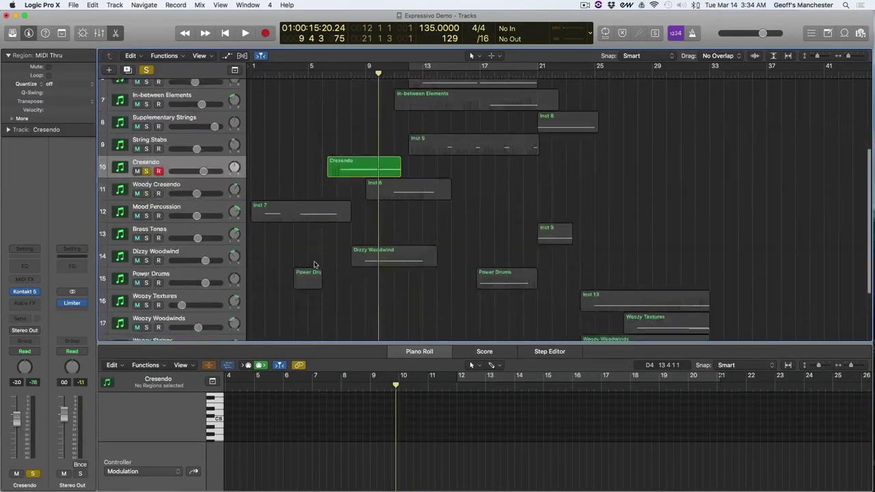
pyautogui.click(187, 146)
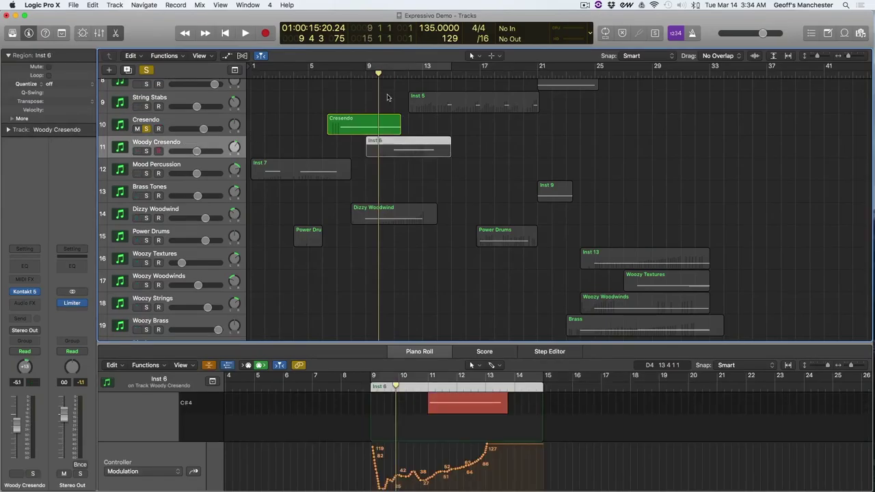
pyautogui.moveTo(373, 75); pyautogui.dragTo(320, 74)
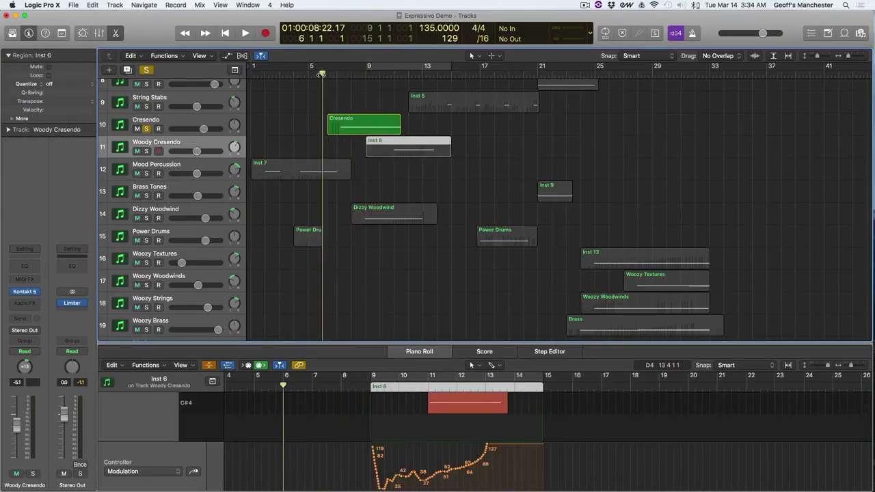
pyautogui.click(145, 70)
pyautogui.scroll(5, 377, 150)
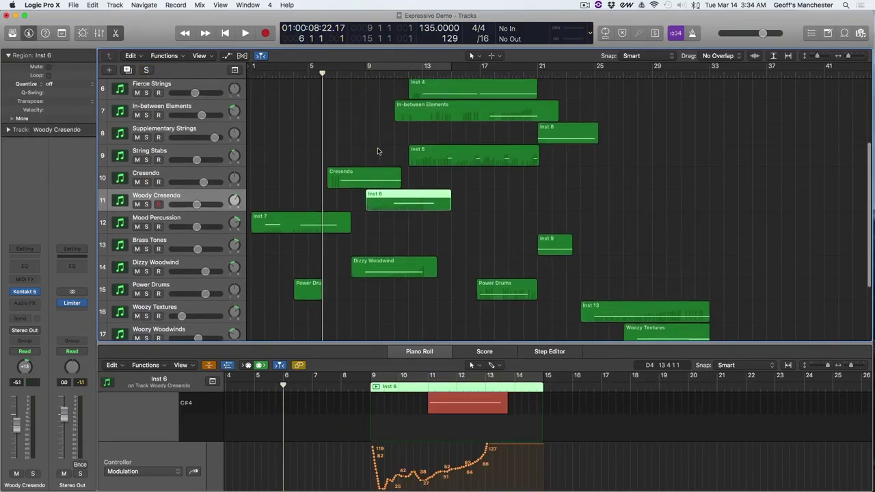
pyautogui.press('space')
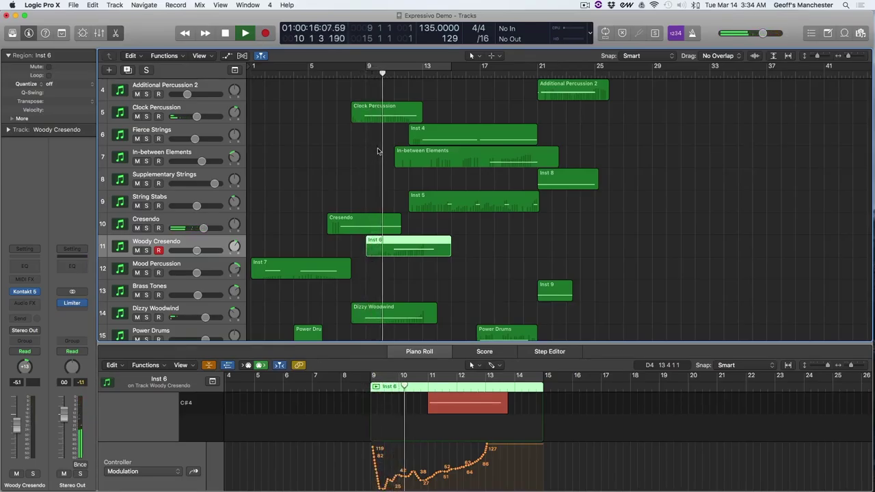
pyautogui.press('space')
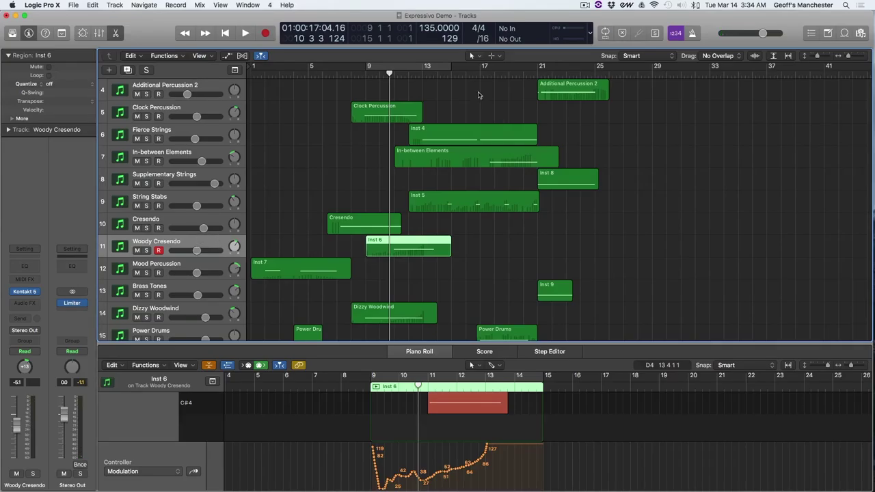
# Solo the Woody Cresendo track and listen to its phrase on its own
pyautogui.click(145, 250)
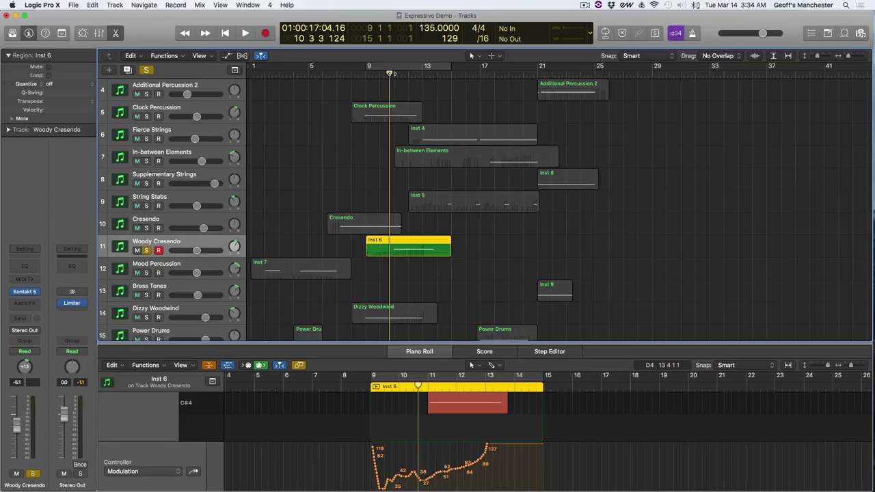
pyautogui.press('space')
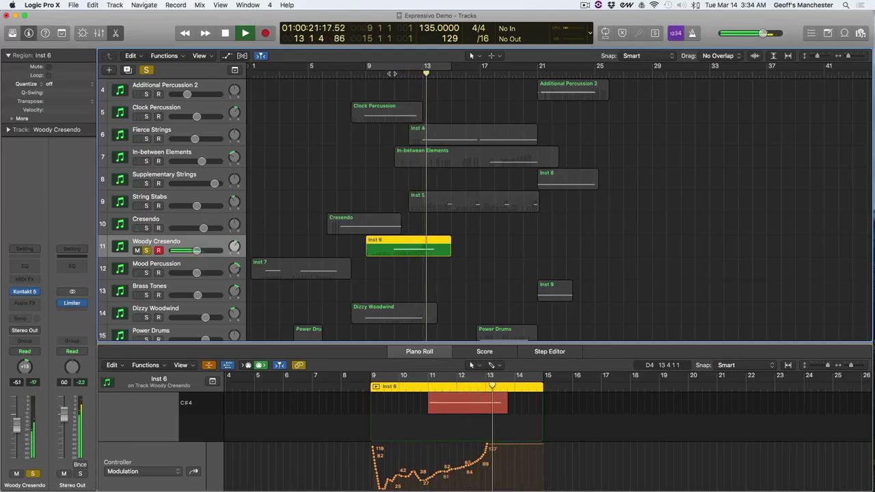
pyautogui.press('space')
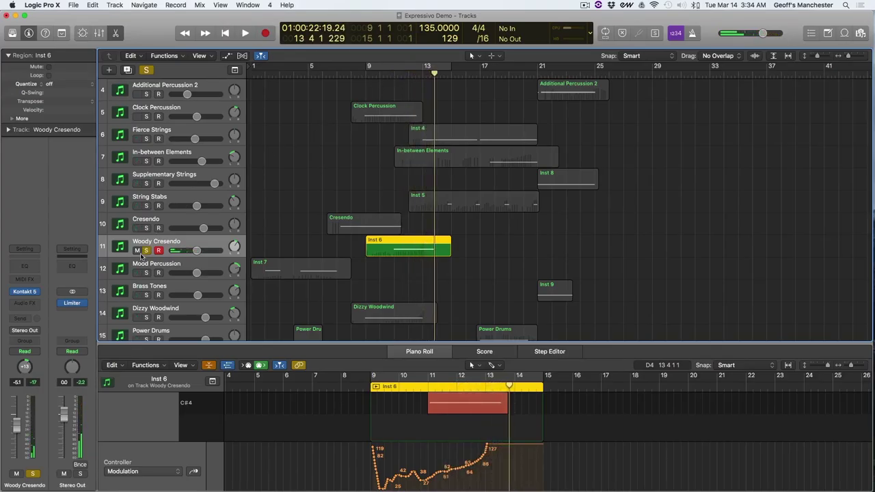
# Unsolo Woody Cresendo and play it in the full mix from about bar 8
pyautogui.click(146, 250)
pyautogui.doubleClick(361, 69)
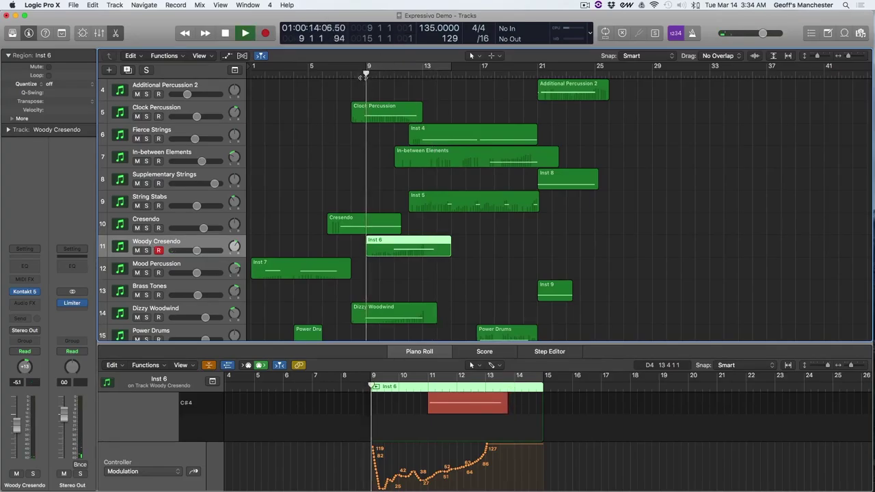
pyautogui.click(351, 71)
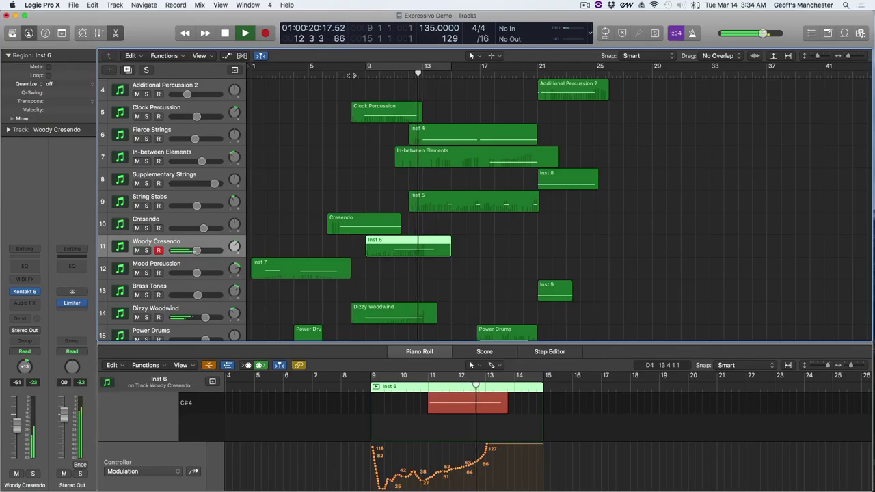
pyautogui.press('space')
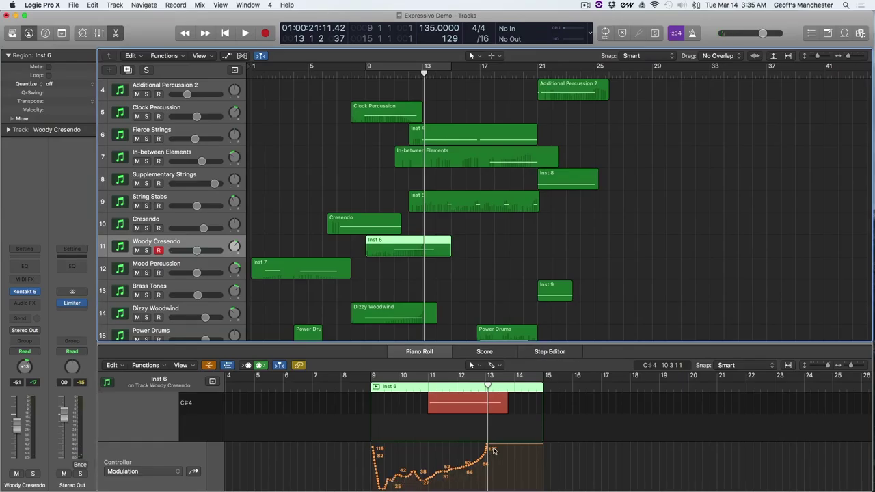
# Show the Mood Percussion region's notes and modulation, and play the track soloed from the start of the song
pyautogui.click(260, 268)
pyautogui.scroll(3, 260, 268)
pyautogui.scroll(-3, 260, 268)
pyautogui.scroll(-1, 260, 268)
pyautogui.press('Return')
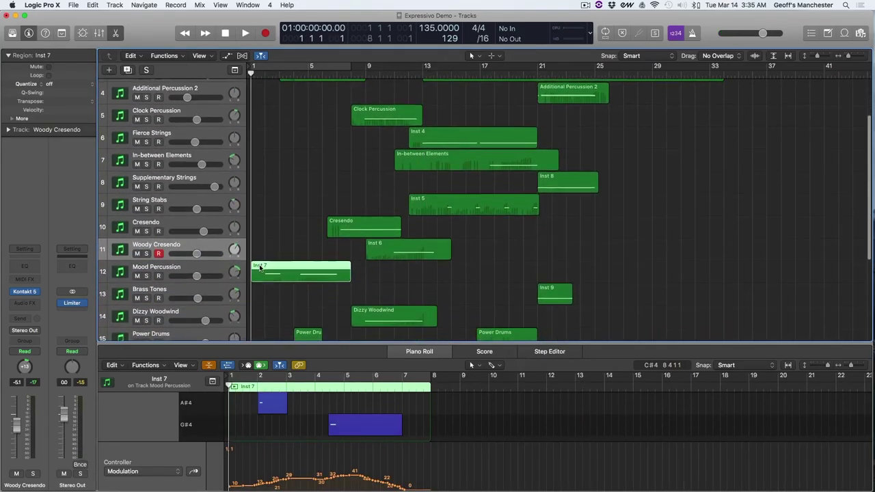
pyautogui.click(144, 276)
pyautogui.click(145, 276)
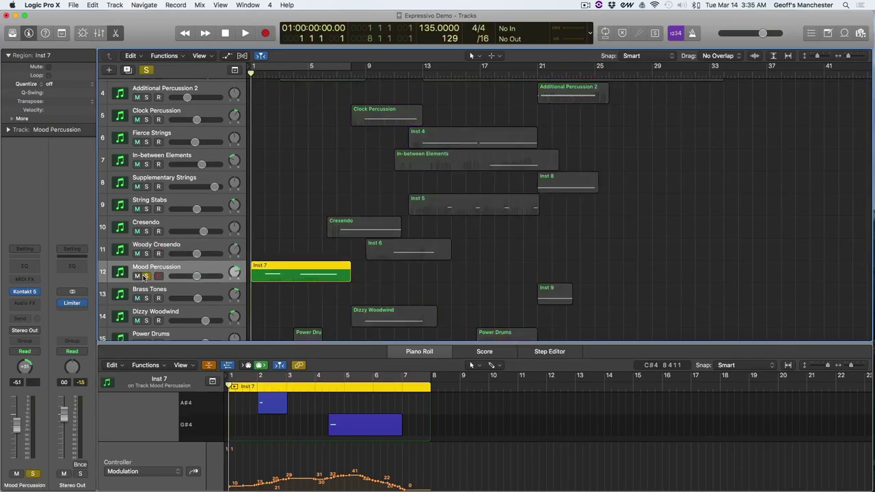
pyautogui.scroll(4, 358, 210)
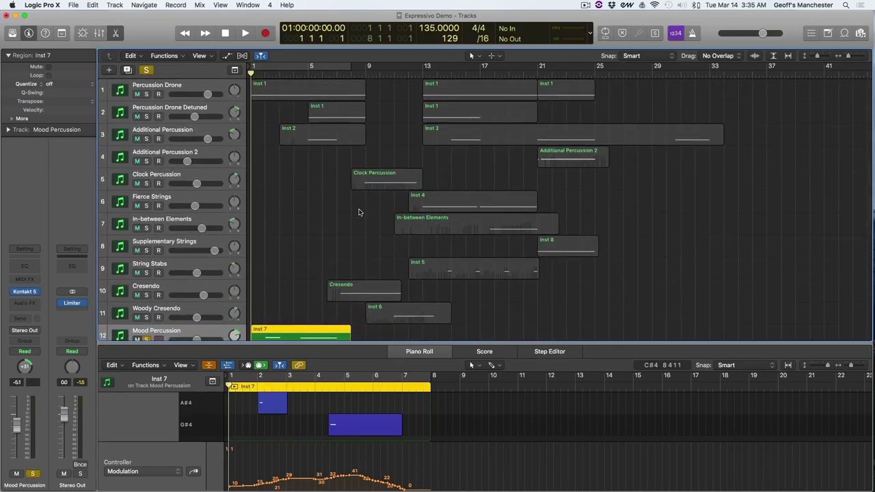
pyautogui.scroll(-3, 328, 296)
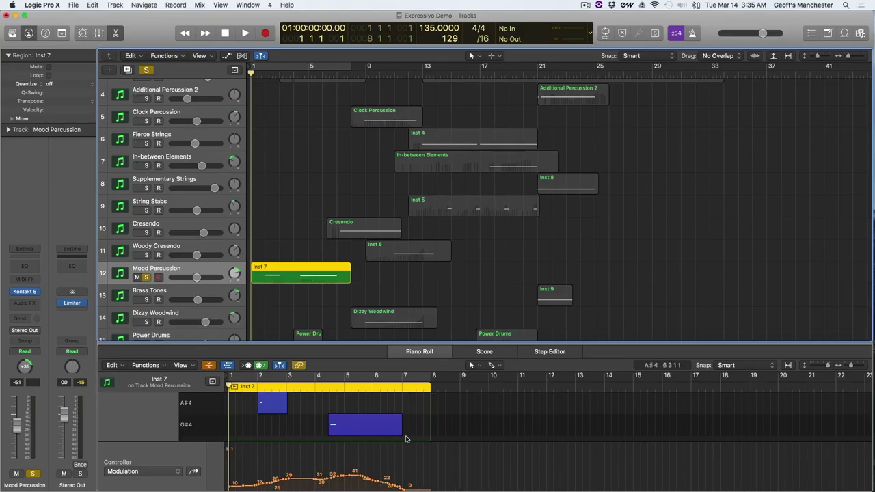
pyautogui.press('space')
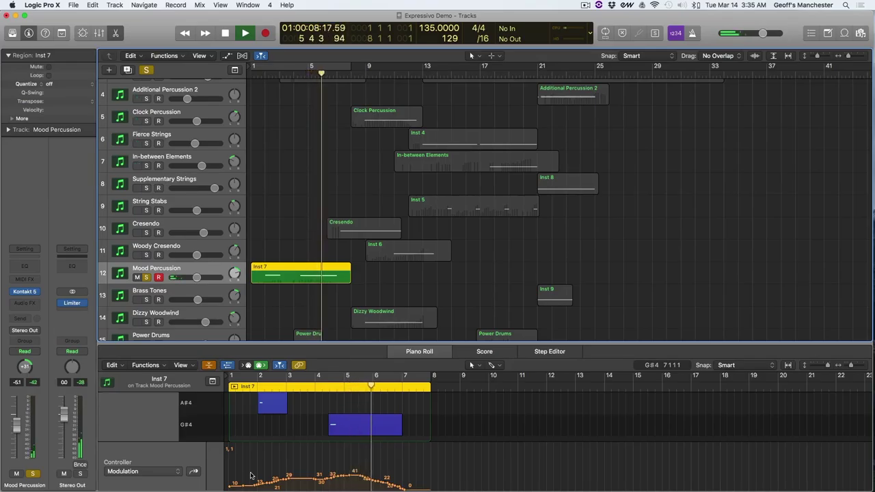
pyautogui.press('space')
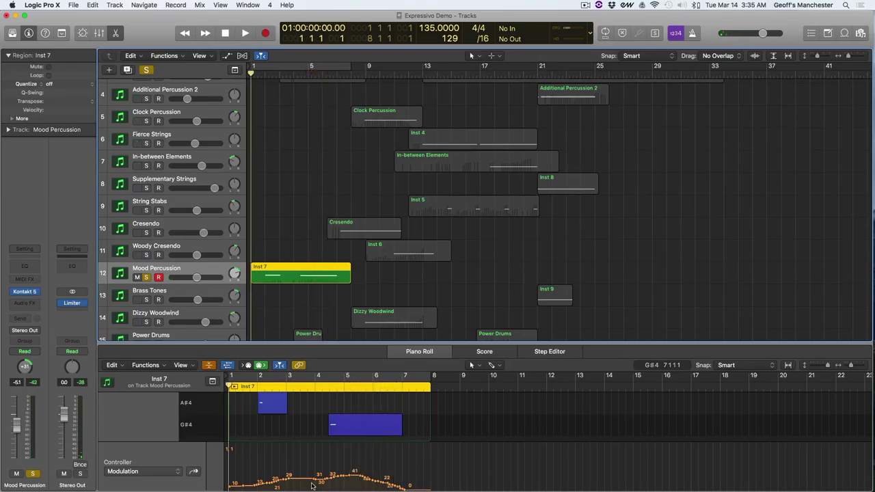
# Unsolo Mood Percussion and listen to it within the full arrangement
pyautogui.press('s')
pyautogui.press('space')
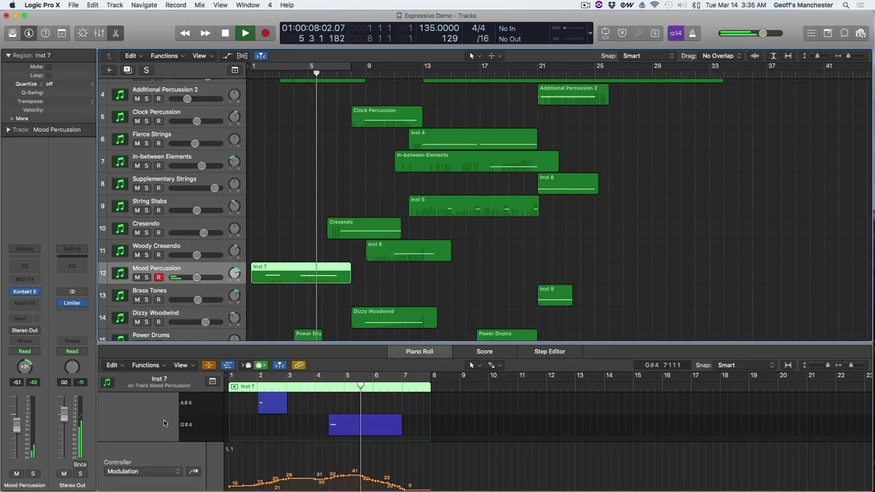
pyautogui.press('space')
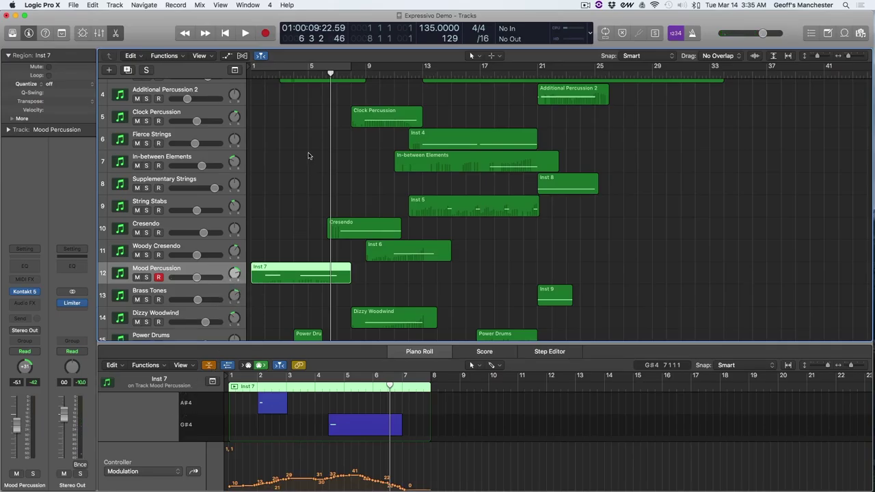
# Play the arrangement from the beginning and pan the Mood Percussion track further right to +42
pyautogui.press('Return')
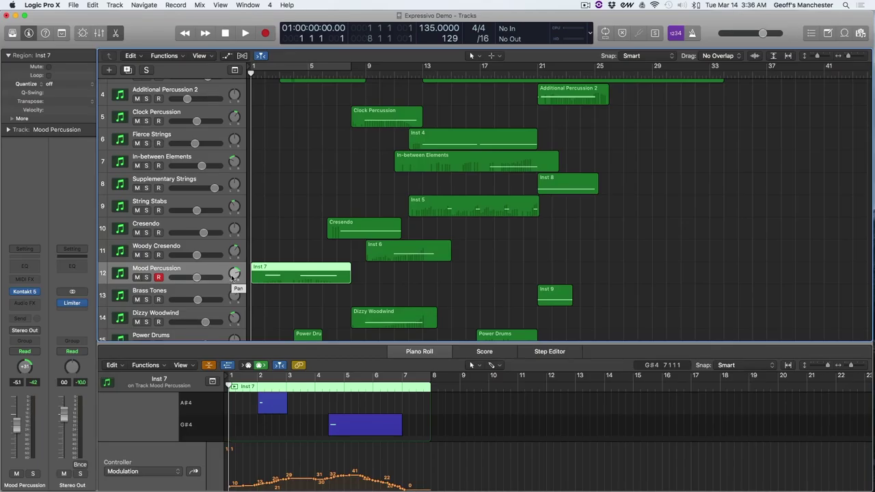
pyautogui.press('space')
pyautogui.moveTo(234, 276)
pyautogui.mouseDown()
pyautogui.moveTo(234, 265)
pyautogui.moveTo(234, 312)
pyautogui.moveTo(237, 272)
pyautogui.mouseUp()
pyautogui.press('space')
# Solo the Brass Tones track and play its region from bar 21
pyautogui.scroll(-5, 277, 162)
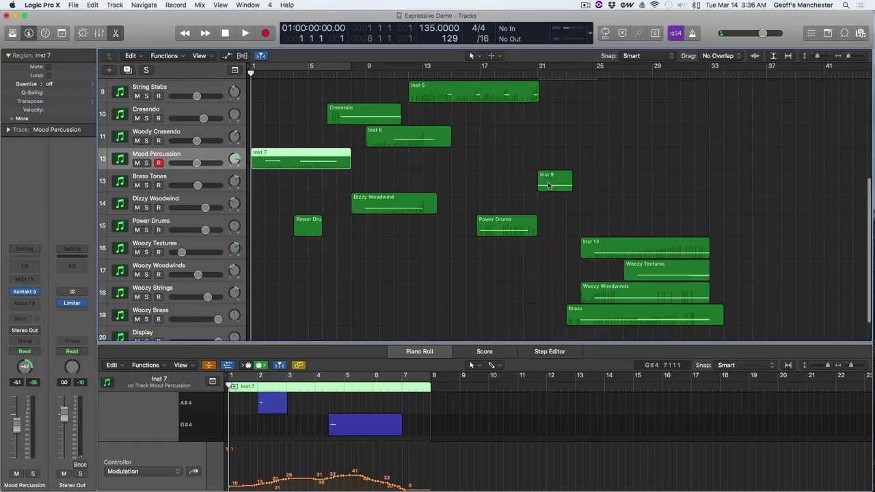
pyautogui.click(537, 74)
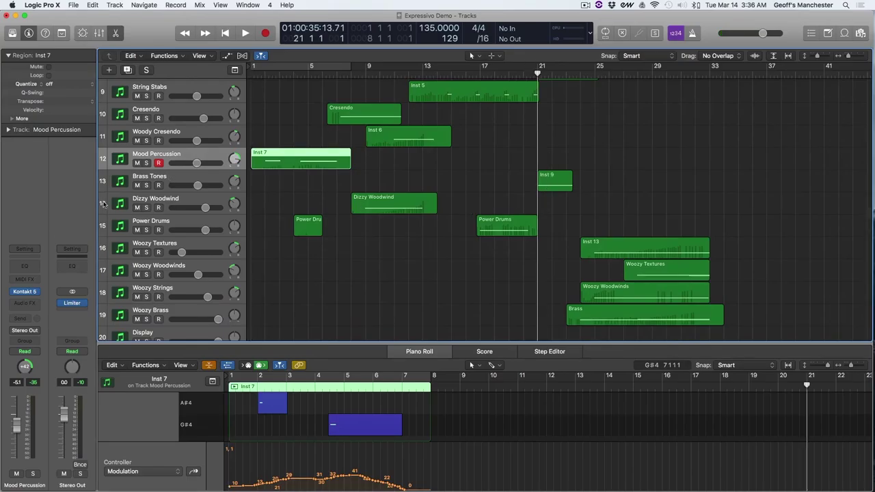
pyautogui.click(146, 185)
pyautogui.press('space')
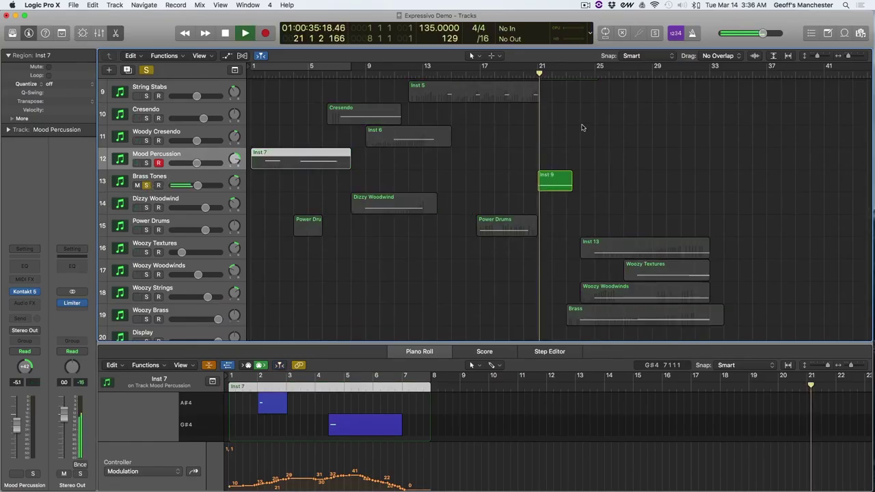
pyautogui.scroll(3, 582, 127)
pyautogui.scroll(1, 582, 128)
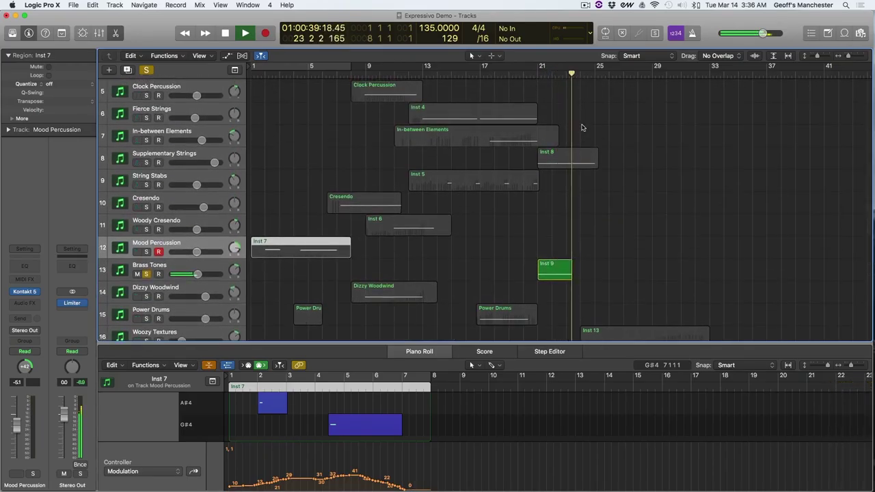
pyautogui.press('space')
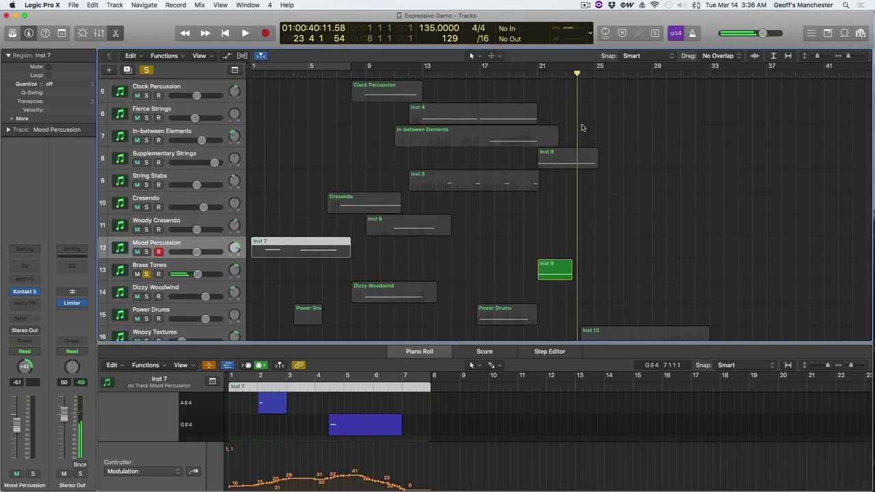
# Play Brass Tones in the full mix from bar 20, briefly soloing the track to compare it with the arrangement
pyautogui.click(146, 274)
pyautogui.scroll(3, 577, 252)
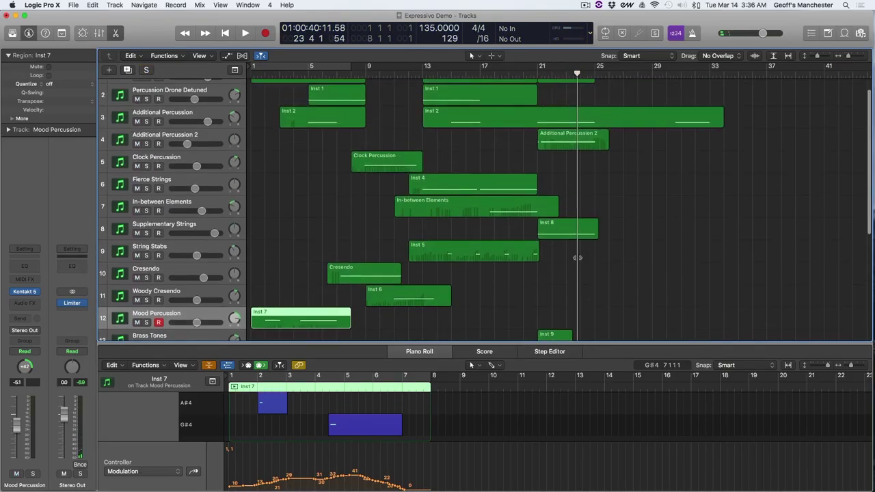
pyautogui.scroll(-3, 542, 118)
pyautogui.click(531, 75)
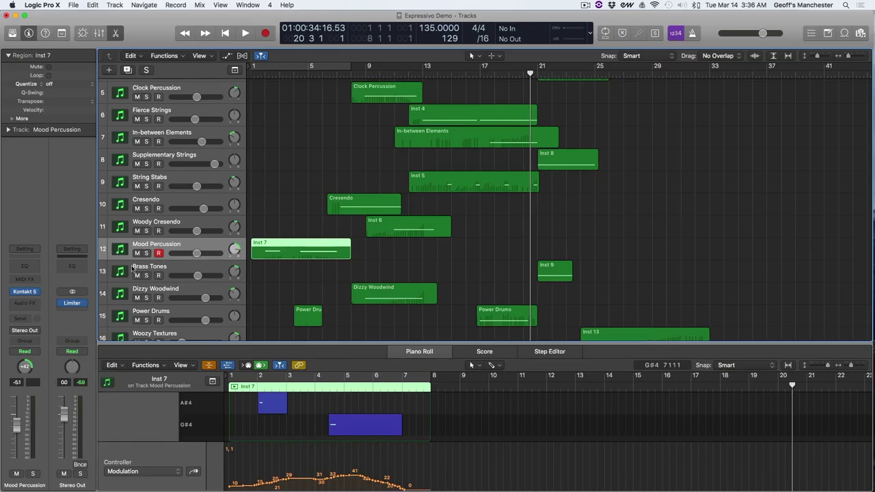
pyautogui.click(183, 269)
pyautogui.press('space')
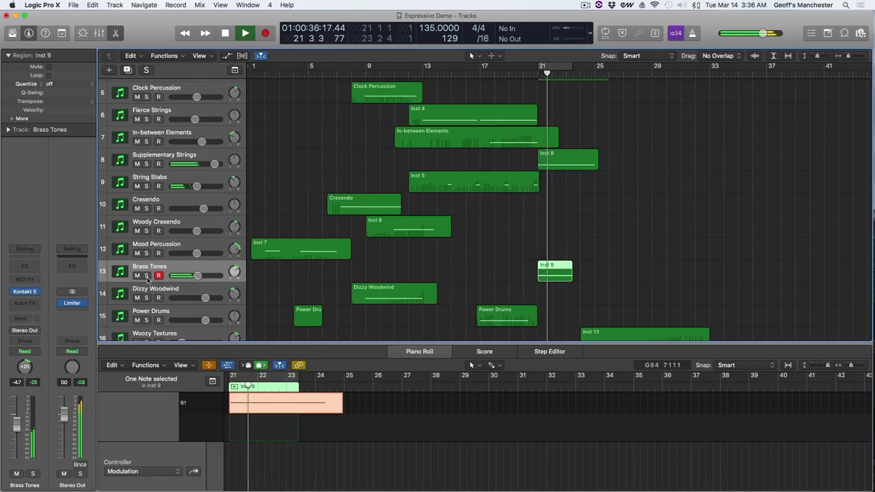
pyautogui.click(146, 277)
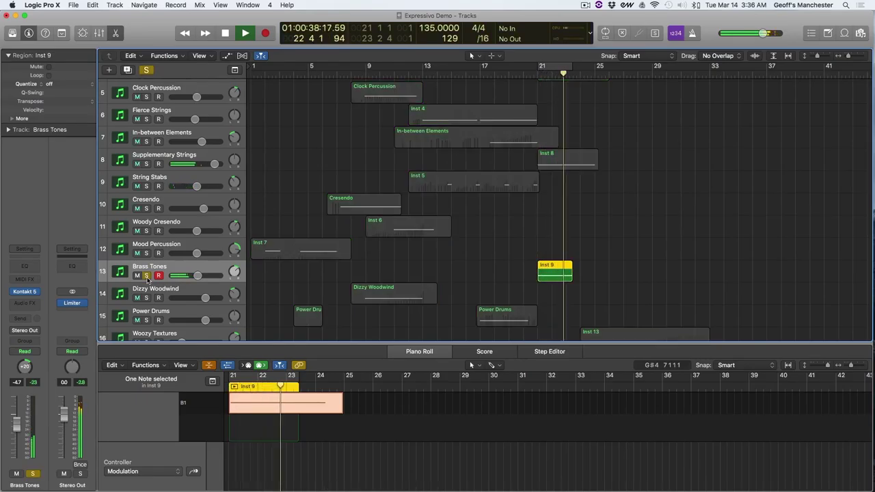
pyautogui.click(147, 276)
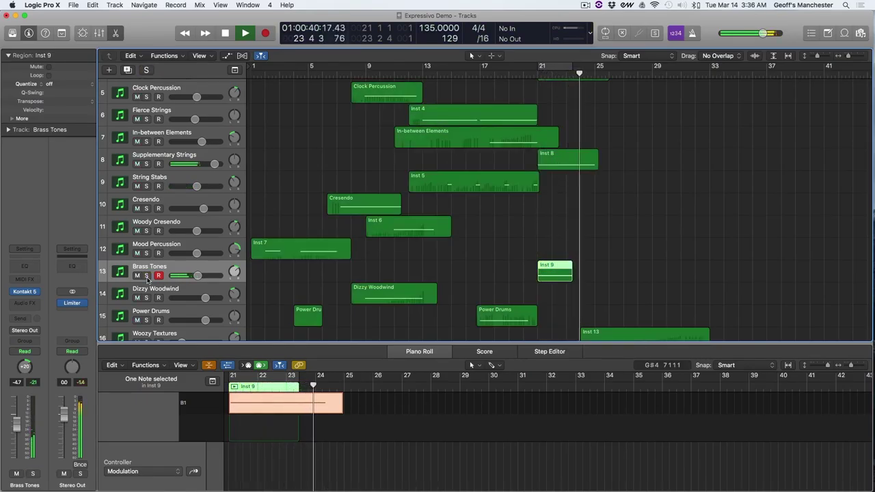
pyautogui.press('space')
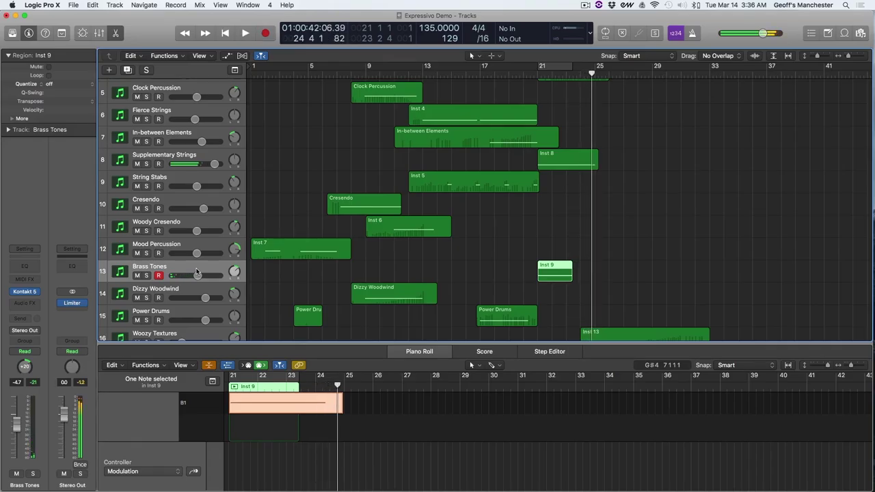
# Open the Brass Tones track's Kontakt instrument and examine the looped stabs in its brass collection
pyautogui.click(26, 294)
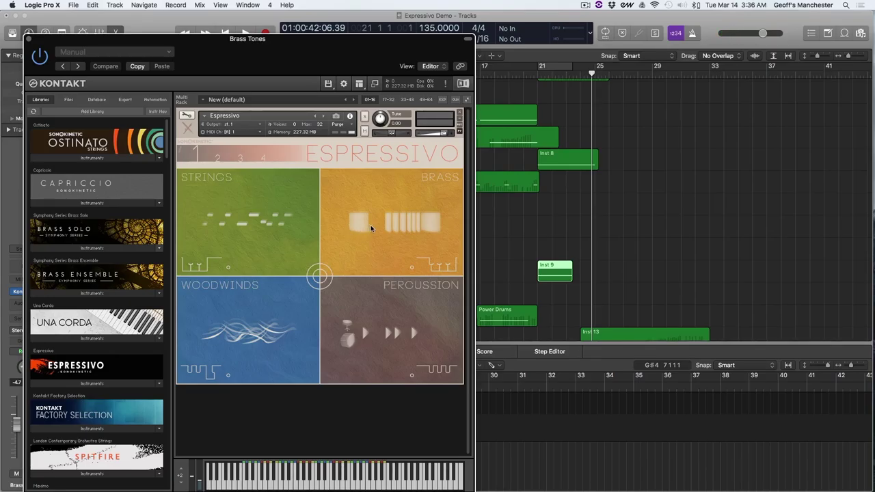
pyautogui.click(438, 207)
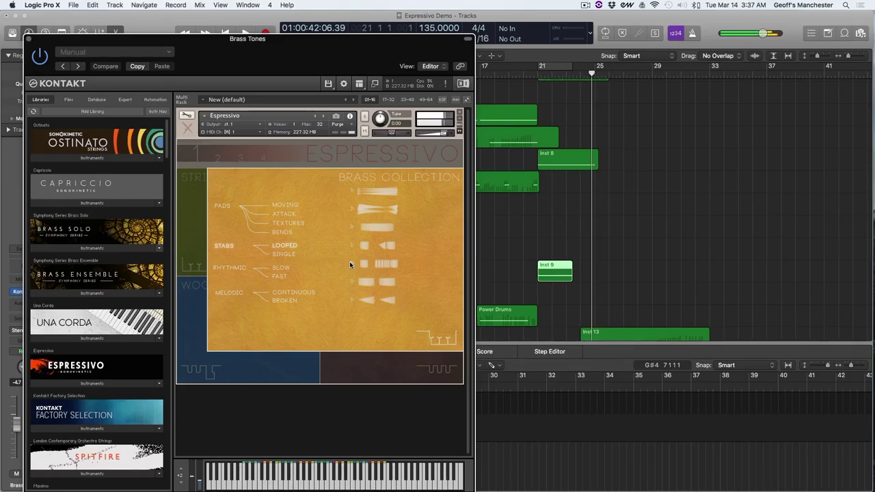
# Leave the brass collection page and close the Brass Tones track's Kontakt instrument
pyautogui.click(362, 361)
pyautogui.press('space')
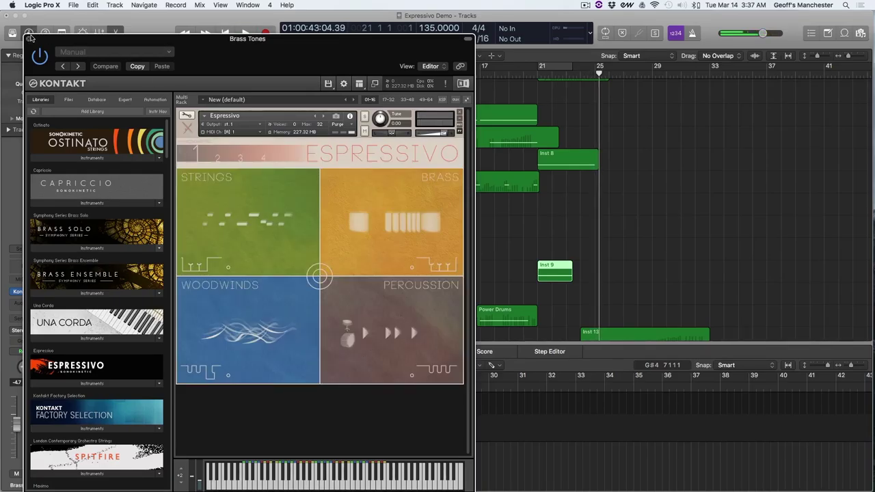
pyautogui.click(29, 37)
# Solo the Dizzy Woodwind track and play its region from bar 8
pyautogui.scroll(-4, 301, 225)
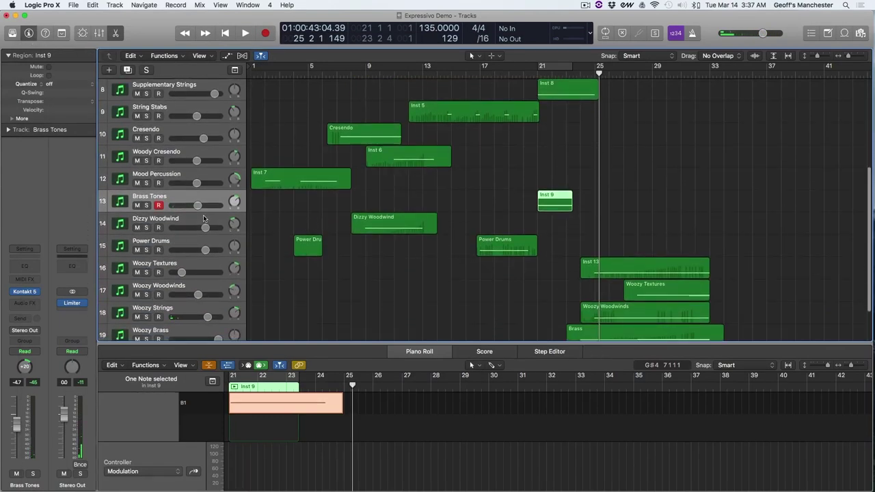
pyautogui.click(203, 218)
pyautogui.click(145, 227)
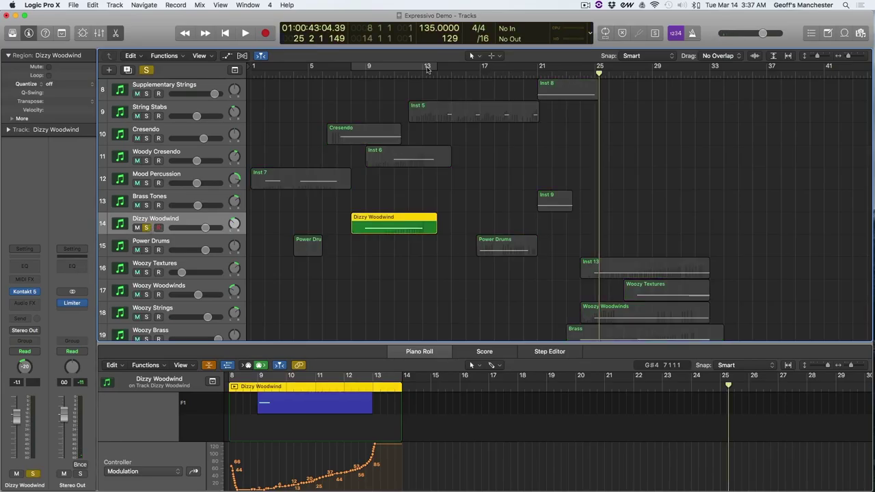
pyautogui.click(354, 75)
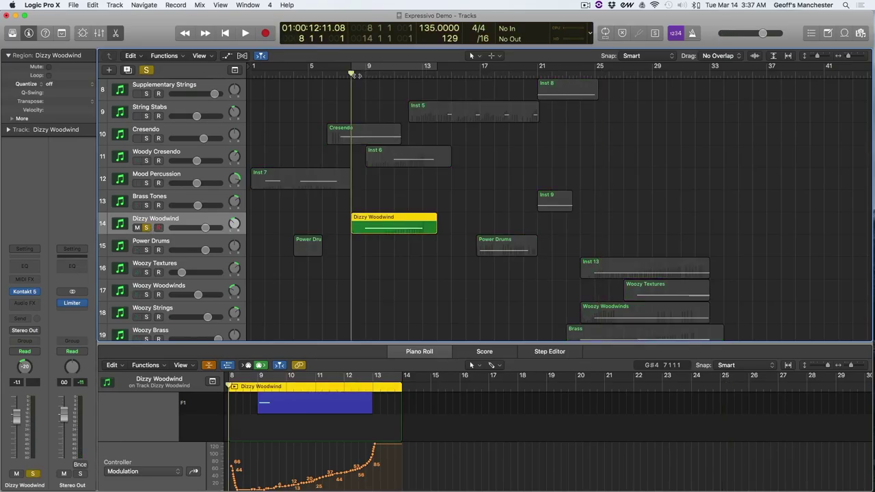
pyautogui.press('space')
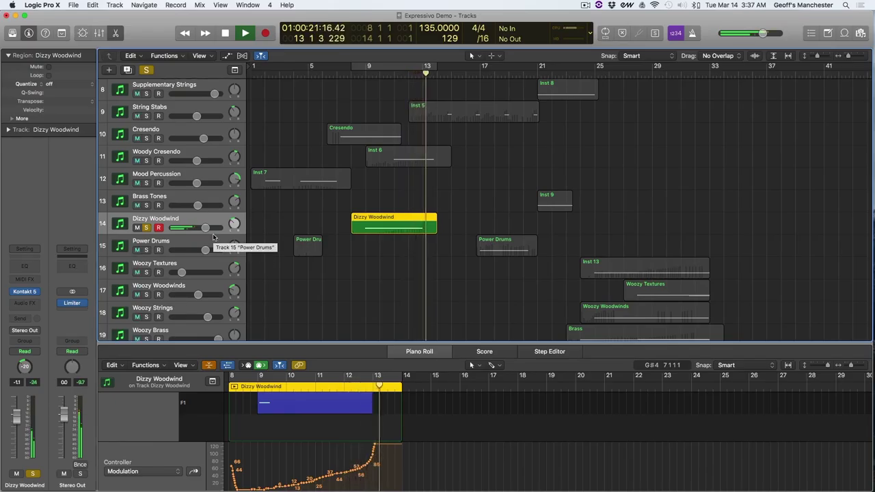
# Open Dizzy Woodwind's Kontakt instrument, move its window clear of the track list and replay the soloed region from bar 8
pyautogui.click(26, 292)
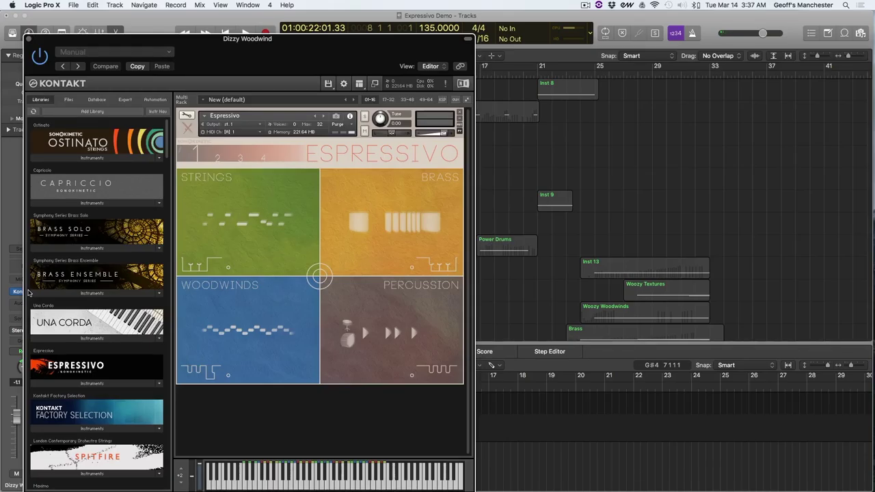
pyautogui.moveTo(240, 61); pyautogui.dragTo(497, 51)
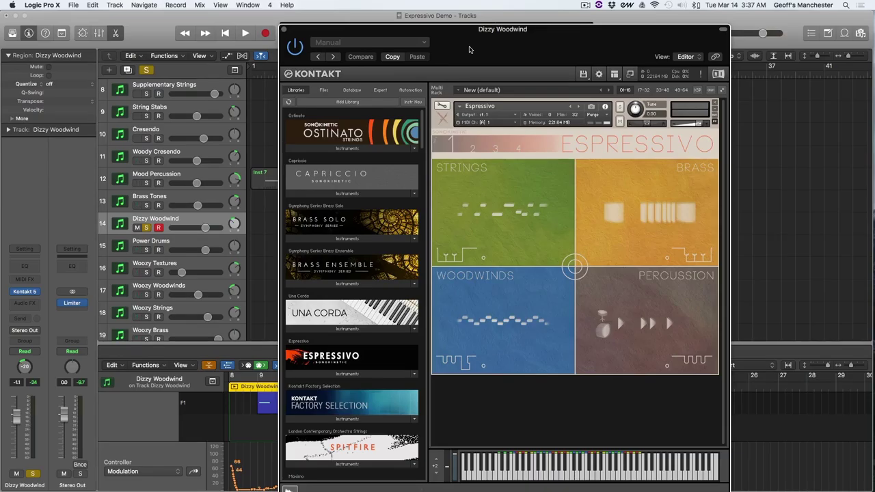
pyautogui.moveTo(469, 49); pyautogui.dragTo(578, 40)
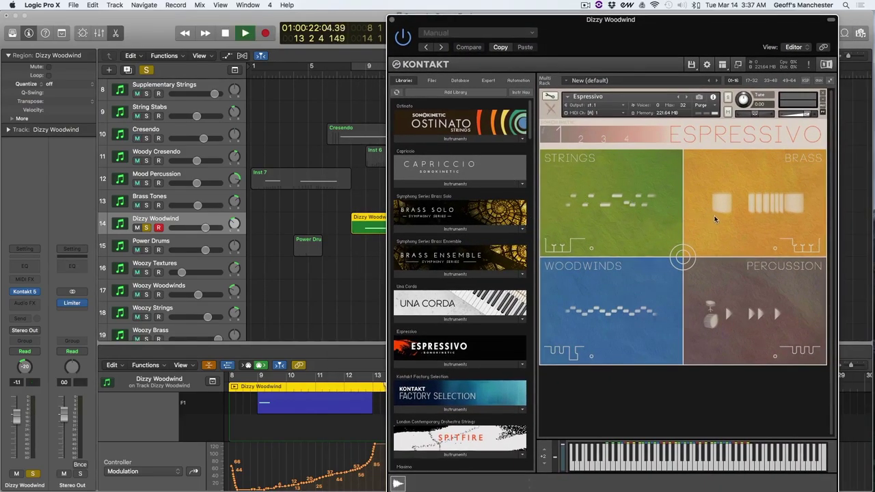
pyautogui.click(353, 71)
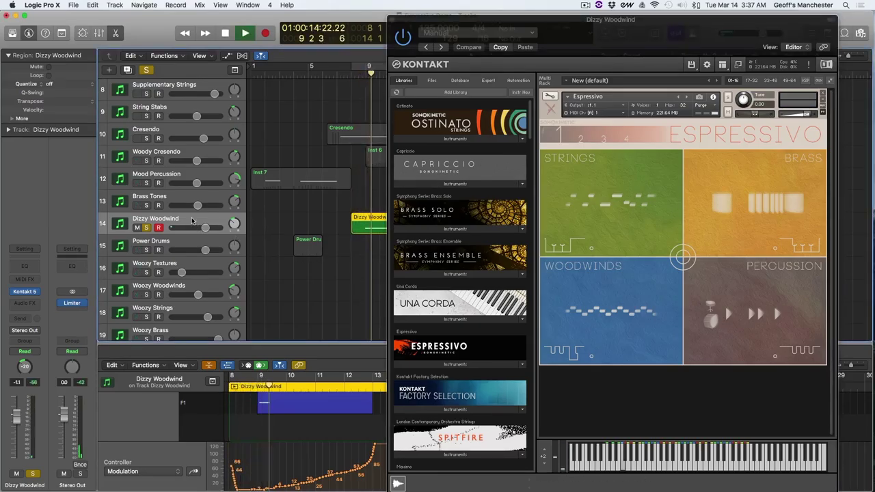
pyautogui.click(25, 291)
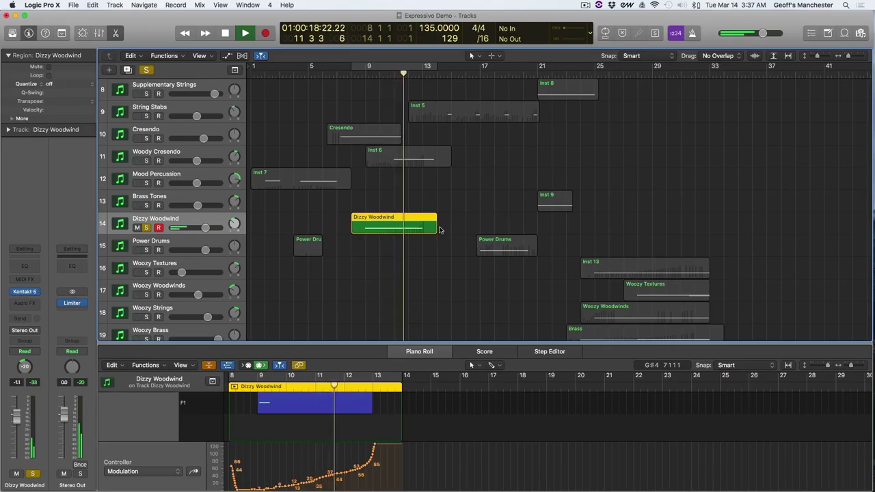
pyautogui.press('space')
# Examine and audition the continuous melodic phrases in Dizzy Woodwind's woodwinds collection, then close its Kontakt instrument
pyautogui.click(25, 291)
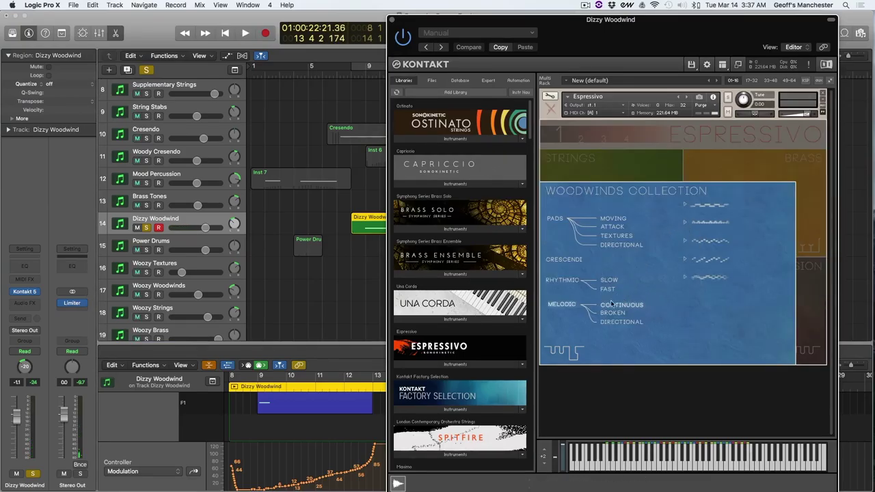
pyautogui.click(684, 260)
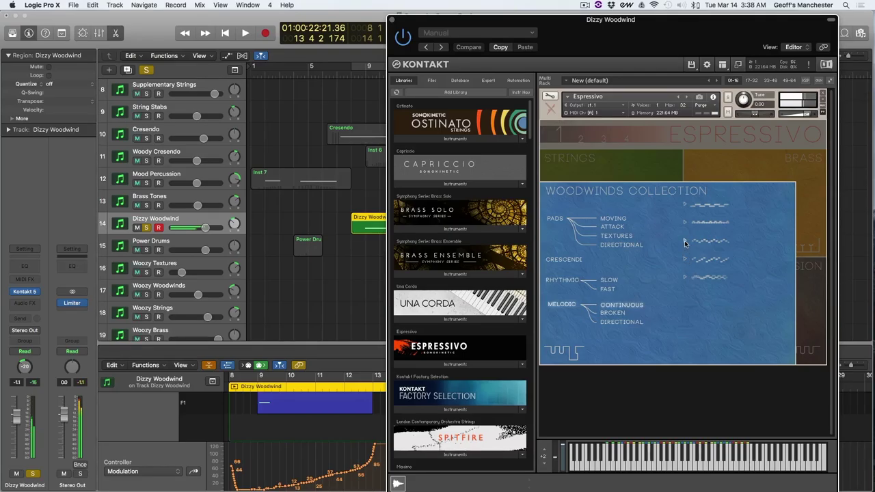
pyautogui.press('space')
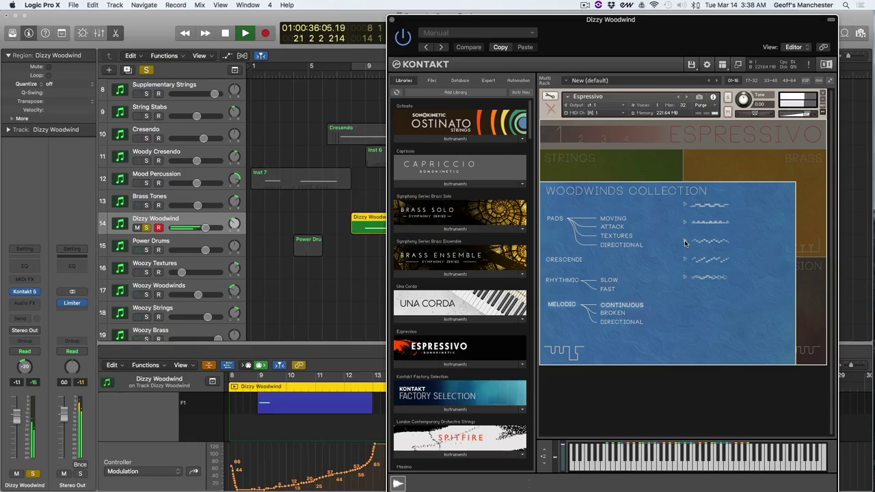
pyautogui.click(692, 239)
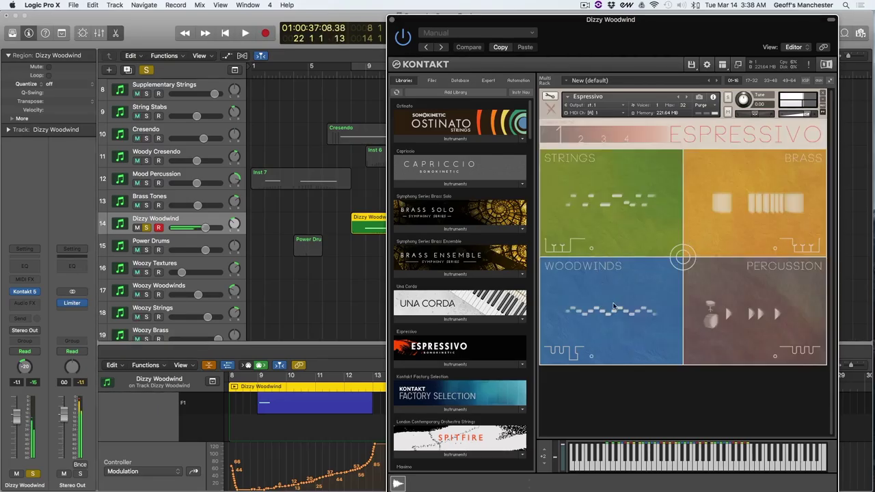
pyautogui.click(612, 307)
pyautogui.click(371, 272)
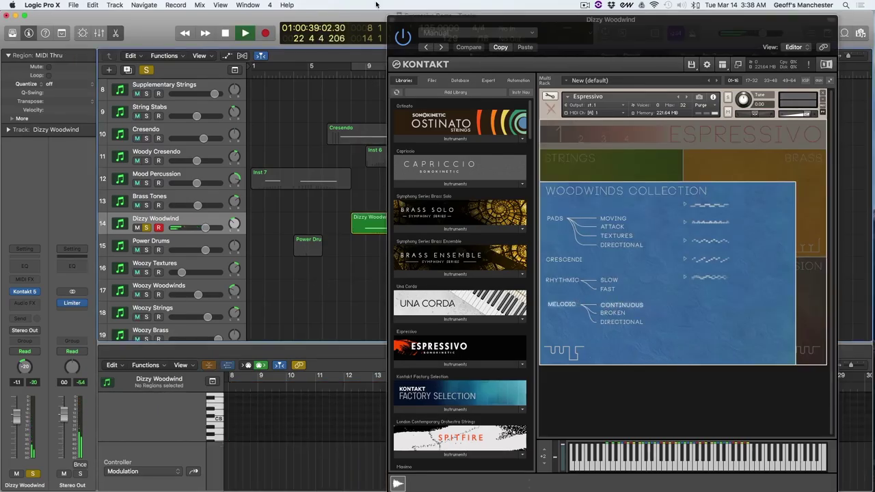
pyautogui.click(393, 22)
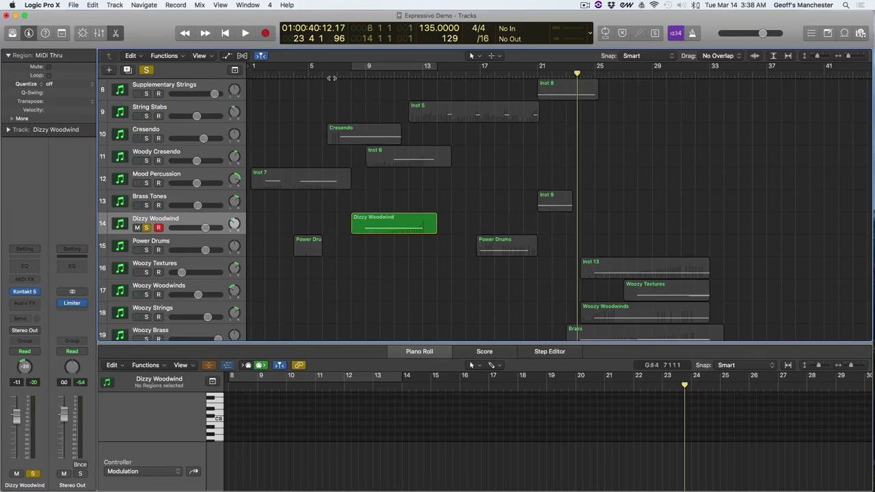
# Clear all solos, select the Power Drums track and play it twice in the full mix from bar 16
pyautogui.click(149, 71)
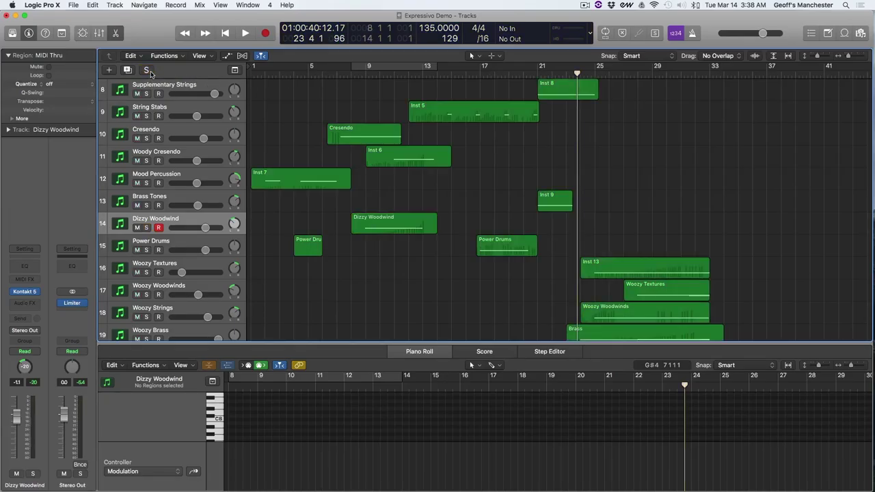
pyautogui.click(219, 240)
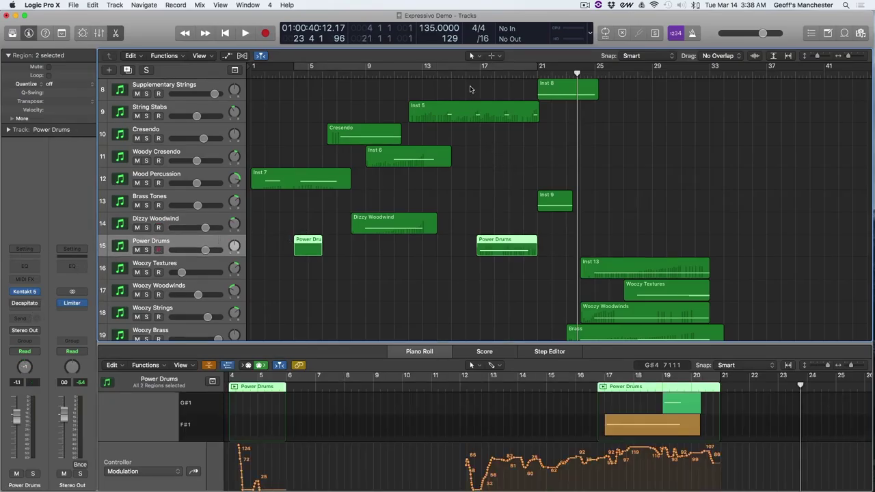
pyautogui.click(466, 74)
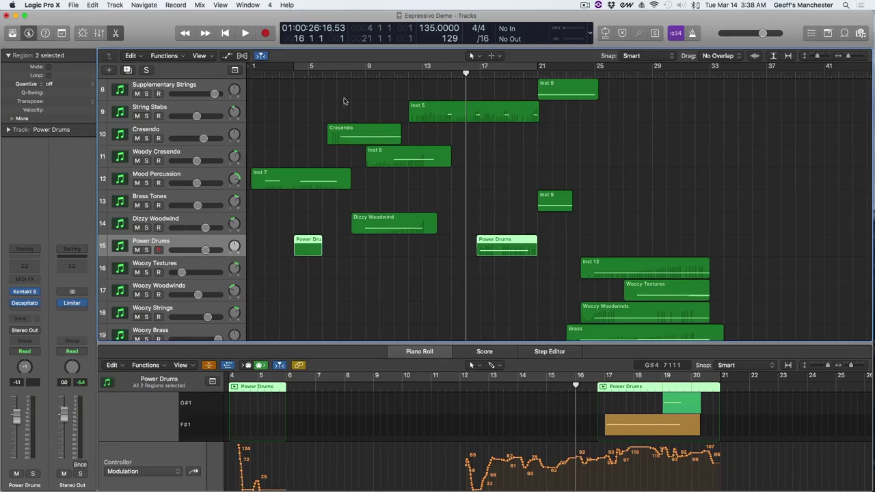
pyautogui.press('space')
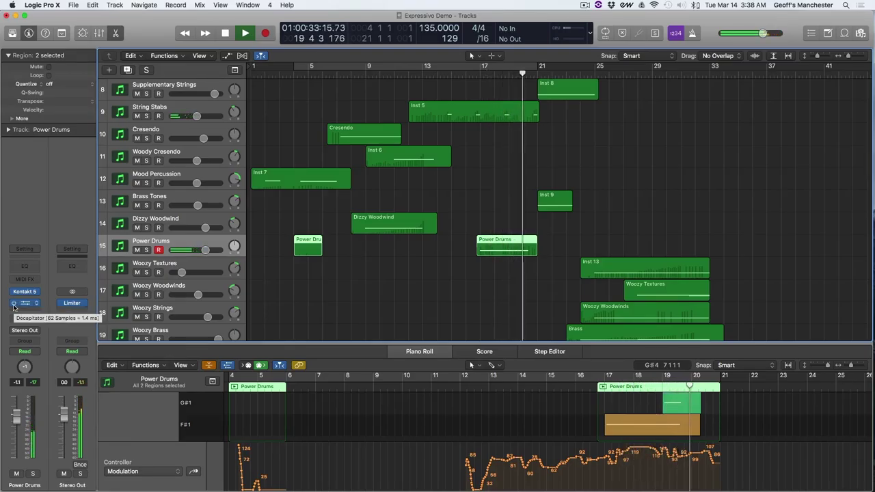
pyautogui.press('space')
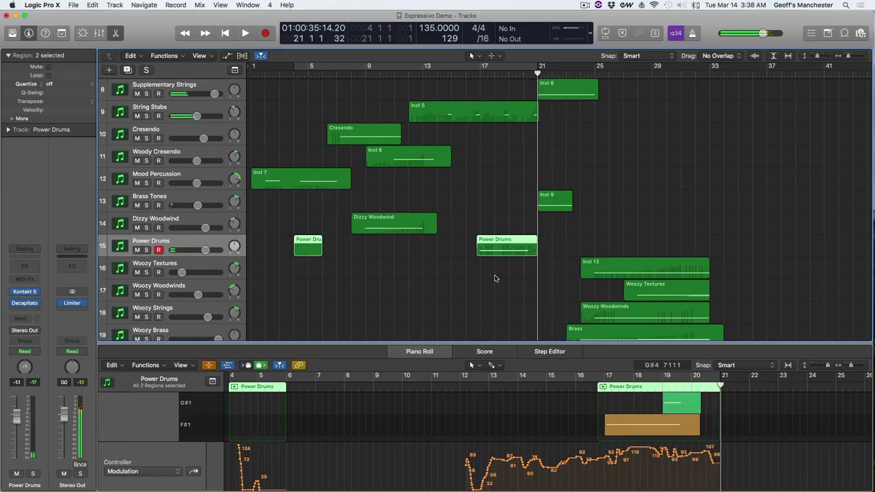
pyautogui.click(469, 75)
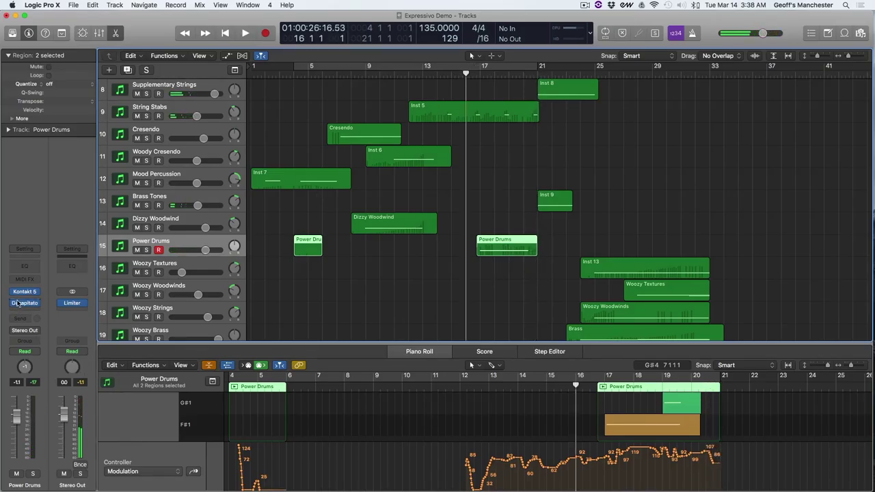
pyautogui.press('space')
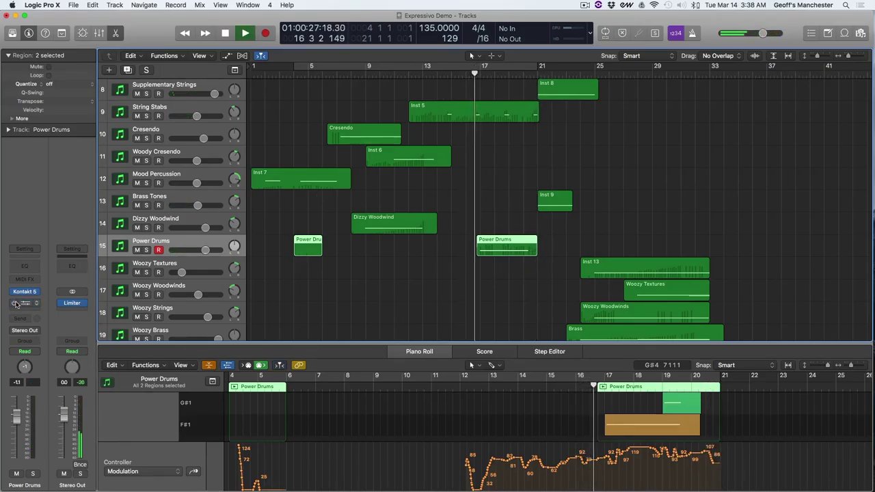
pyautogui.press('space')
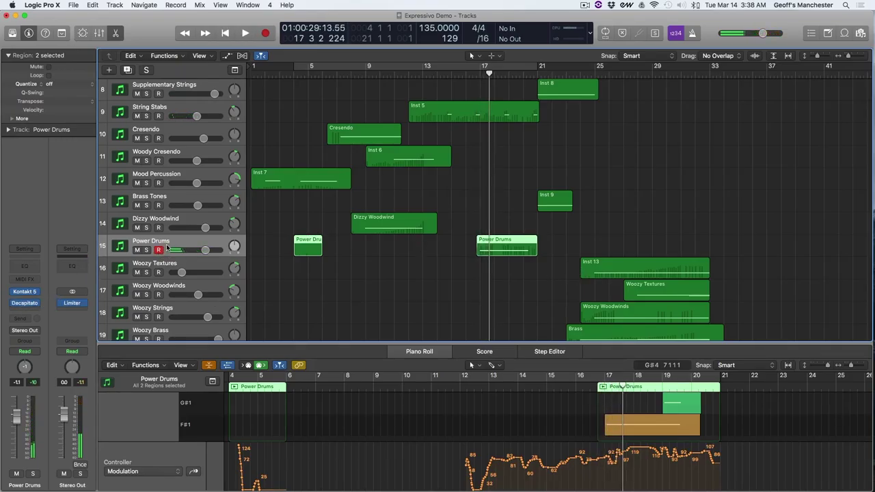
# Open the Power Drums track's Kontakt instrument and examine the spaced rhythmic phrases in its percussion collection
pyautogui.click(26, 293)
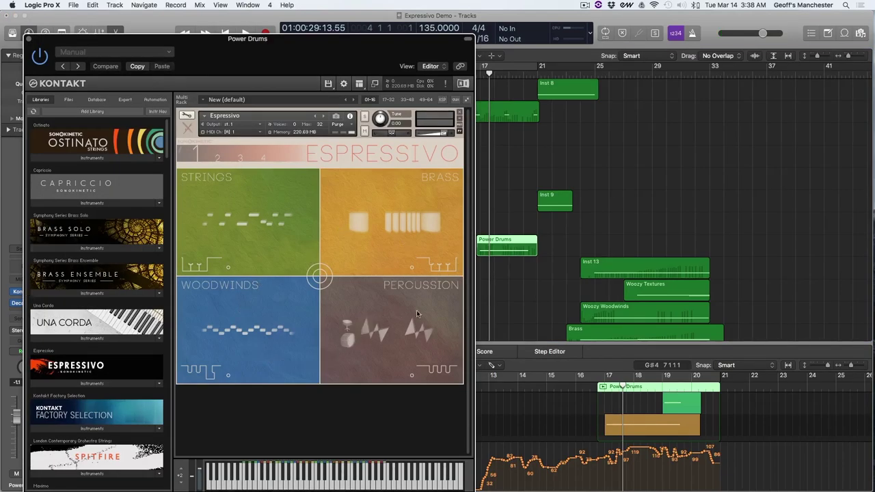
pyautogui.click(389, 319)
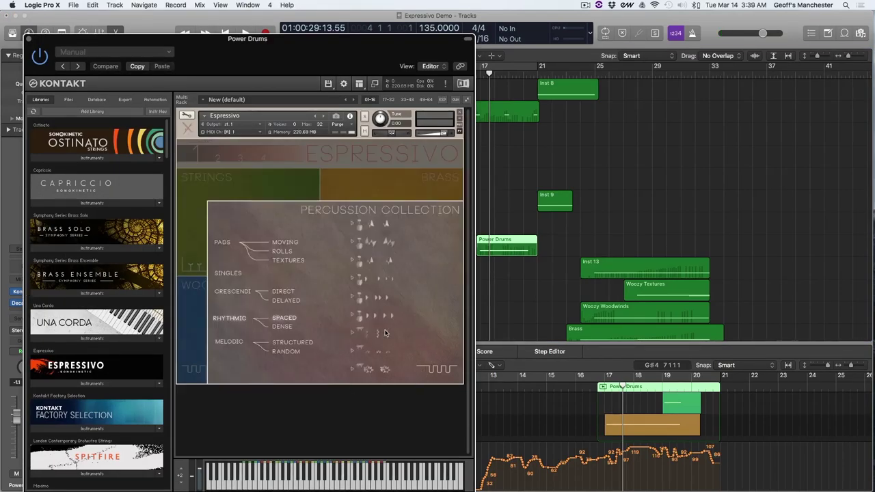
pyautogui.click(353, 242)
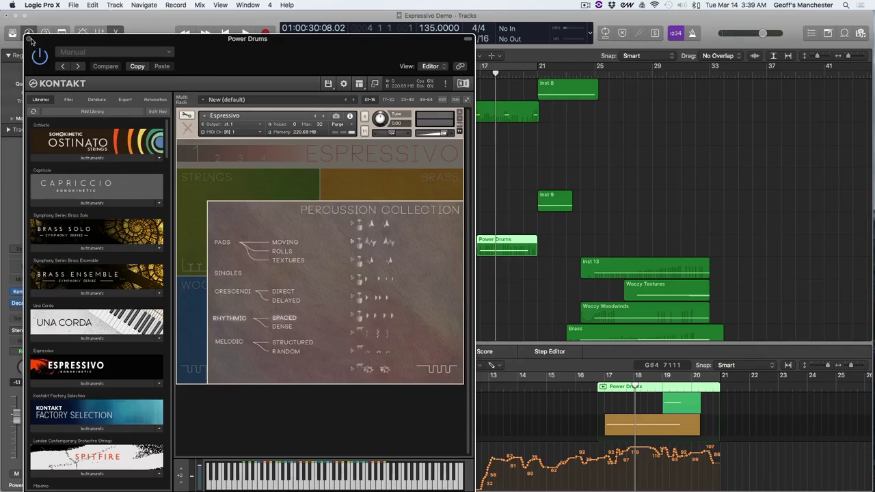
pyautogui.click(31, 39)
# Open the Decapitator effect on Power Drums and toggle its bypass while playing the drums from just before bar 17
pyautogui.click(27, 305)
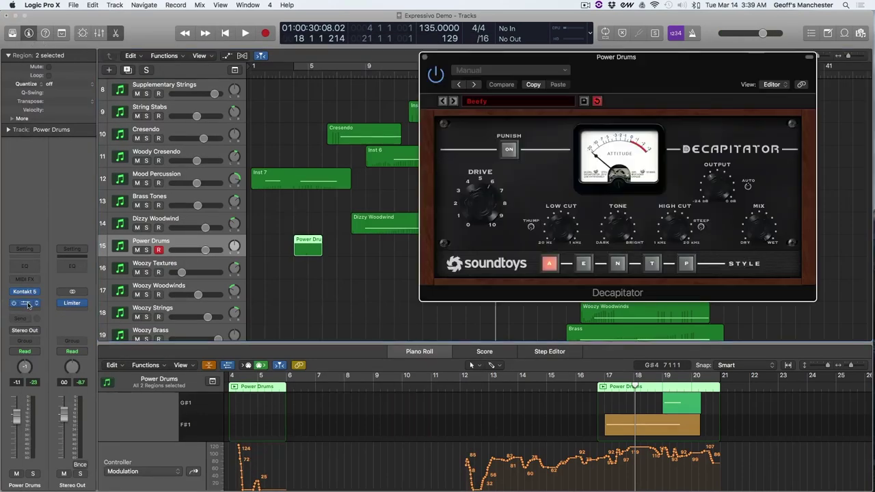
pyautogui.moveTo(537, 66); pyautogui.dragTo(692, 135)
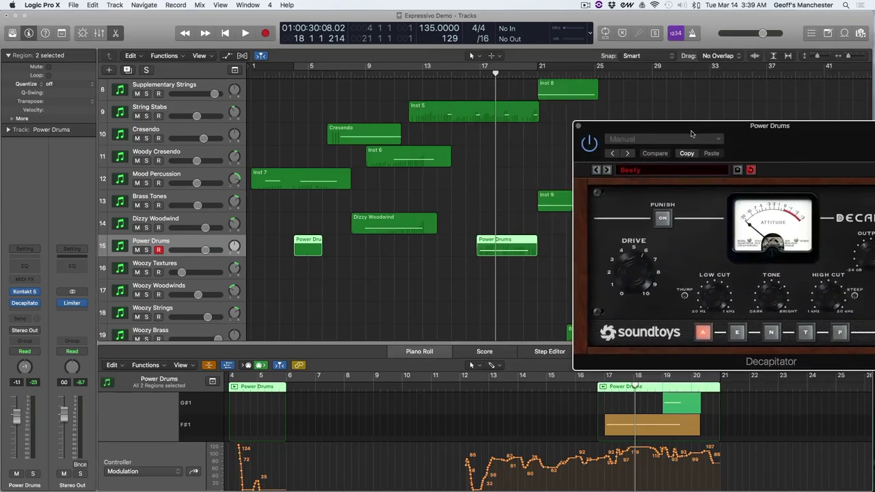
pyautogui.click(479, 78)
pyautogui.press('space')
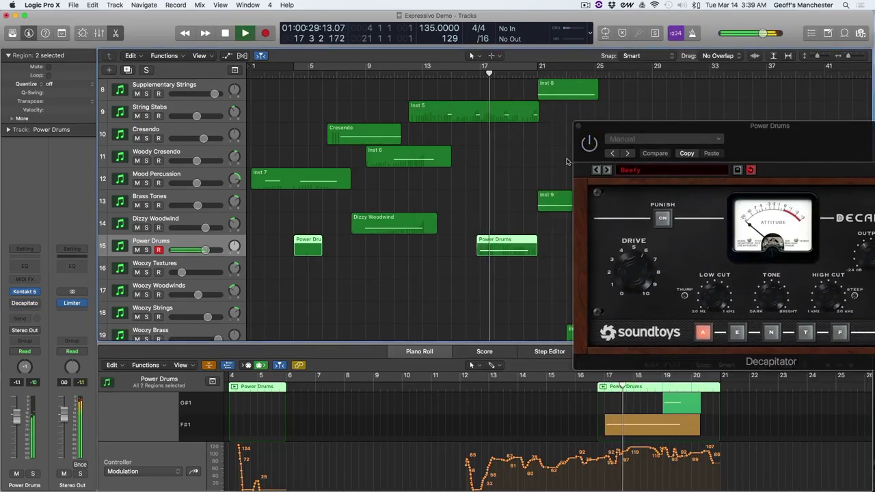
pyautogui.click(590, 150)
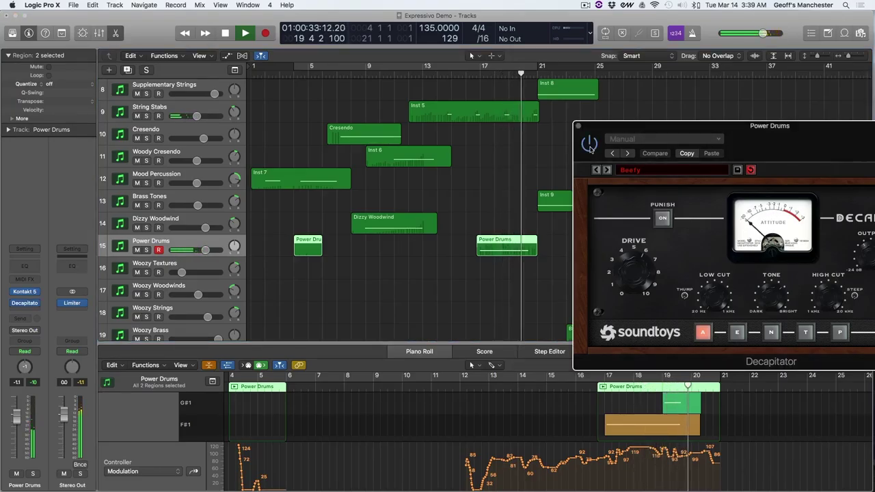
# Replay the Power Drums passage to compare it with Decapitator bypassed and enabled, then close the effect window
pyautogui.press('space')
pyautogui.click(471, 75)
pyautogui.moveTo(468, 74); pyautogui.dragTo(477, 73)
pyautogui.press('space')
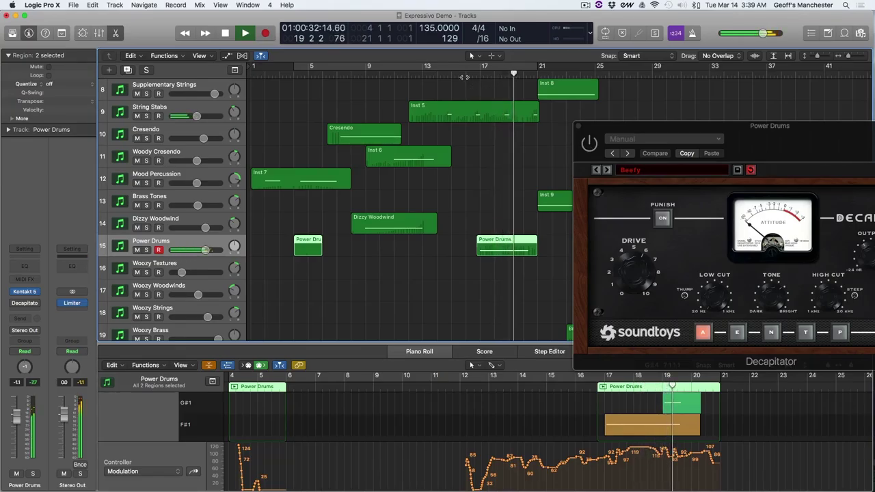
pyautogui.press('space')
pyautogui.press('space')
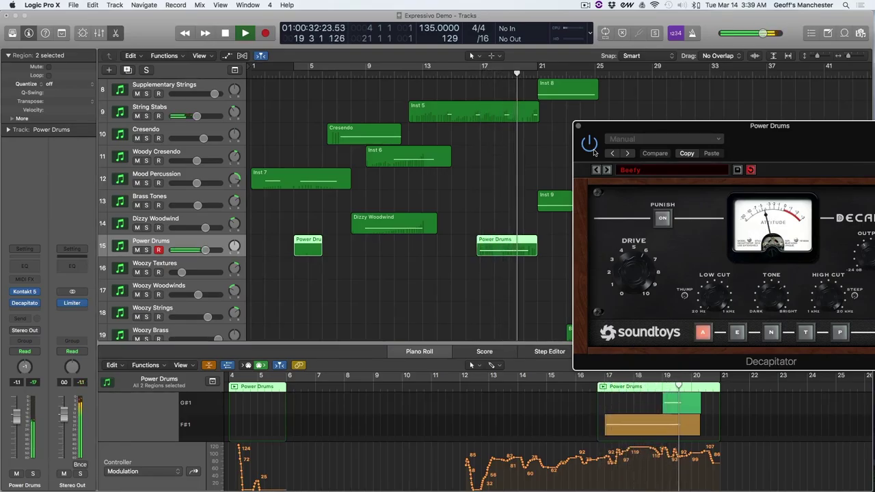
pyautogui.press('space')
pyautogui.click(578, 128)
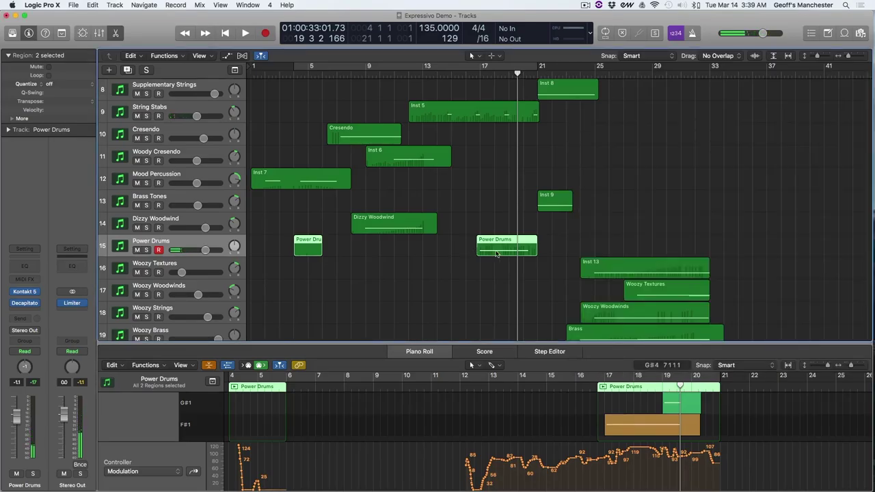
pyautogui.scroll(-2, 305, 239)
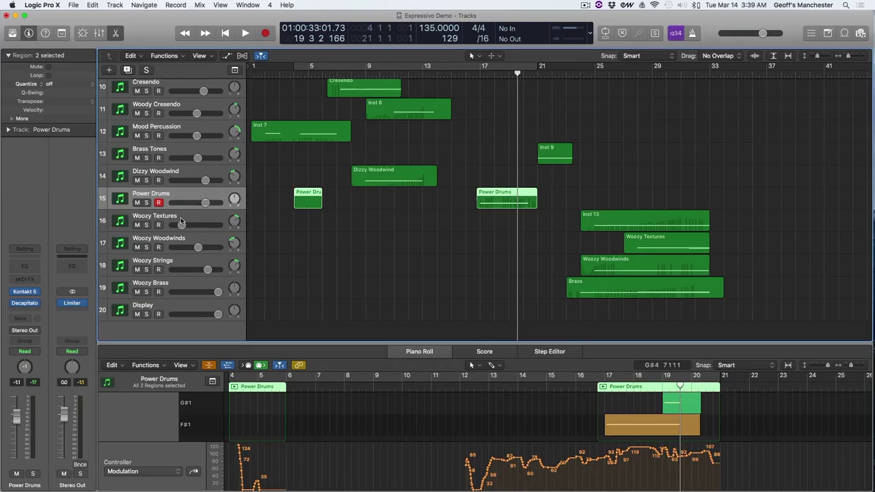
# Select the four Woozy regions and solo the Woozy Textures, Woozy Woodwinds, Woozy Strings and Woozy Brass tracks
pyautogui.click(181, 221)
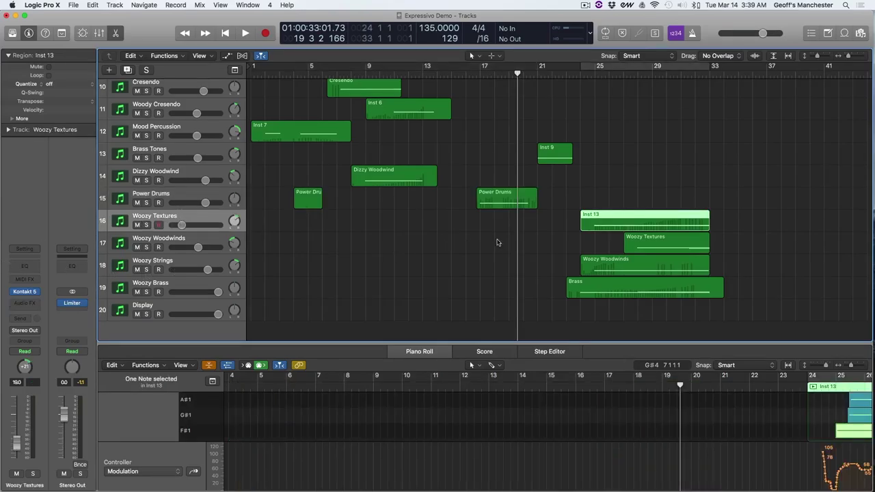
pyautogui.moveTo(551, 222); pyautogui.dragTo(747, 311)
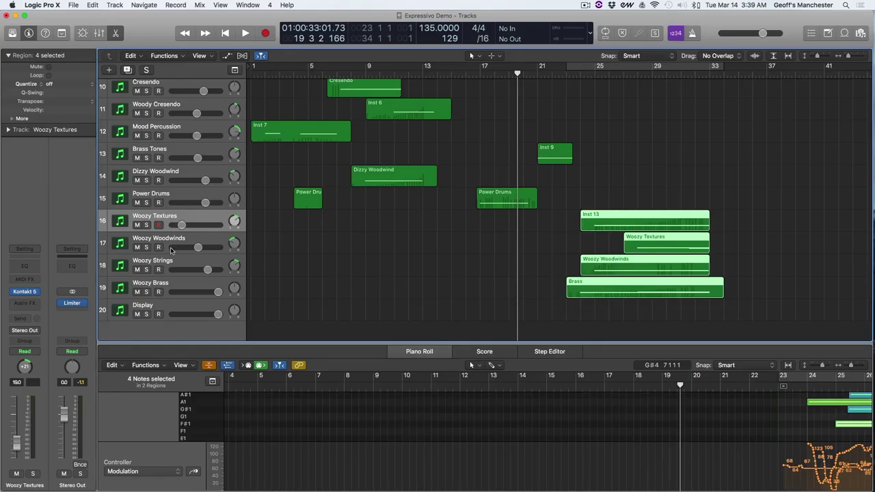
pyautogui.click(146, 224)
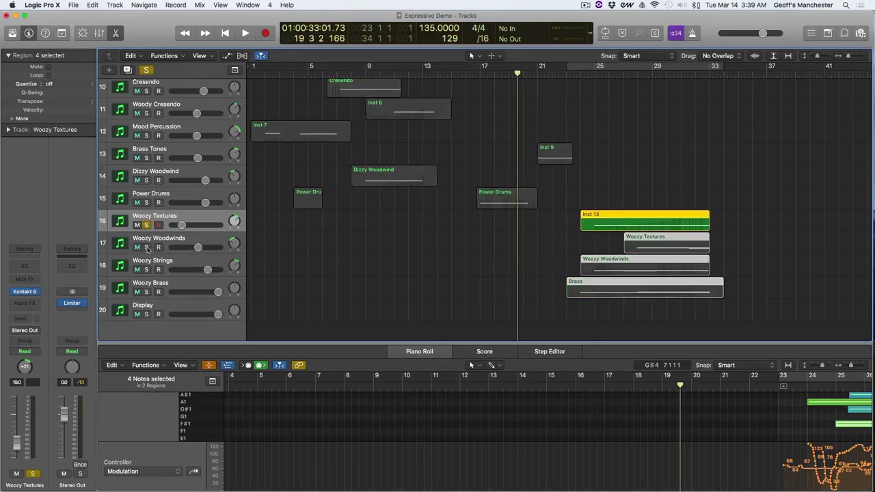
pyautogui.click(146, 247)
pyautogui.click(146, 269)
pyautogui.click(147, 292)
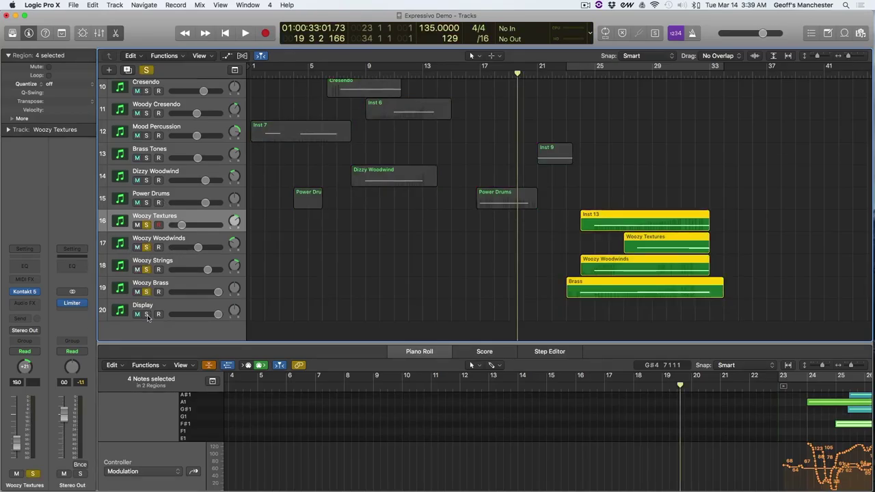
# Play the four soloed Woozy tracks from bar 22 until the end of bar 32
pyautogui.click(552, 76)
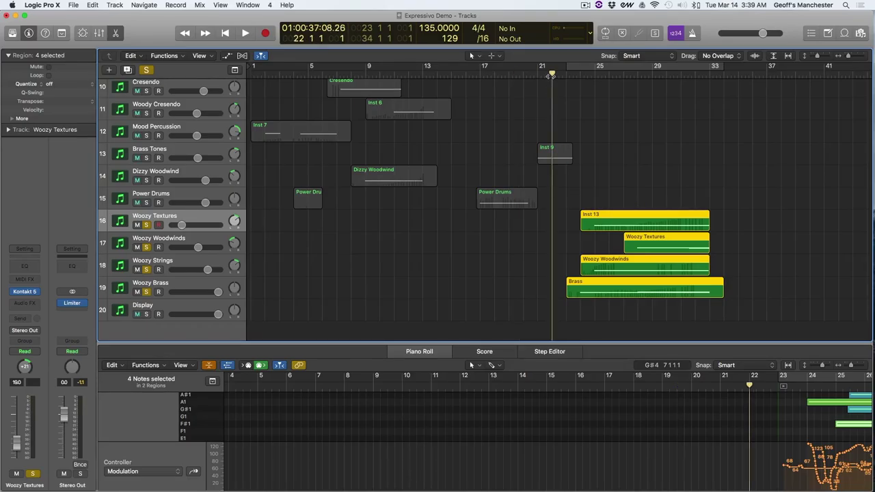
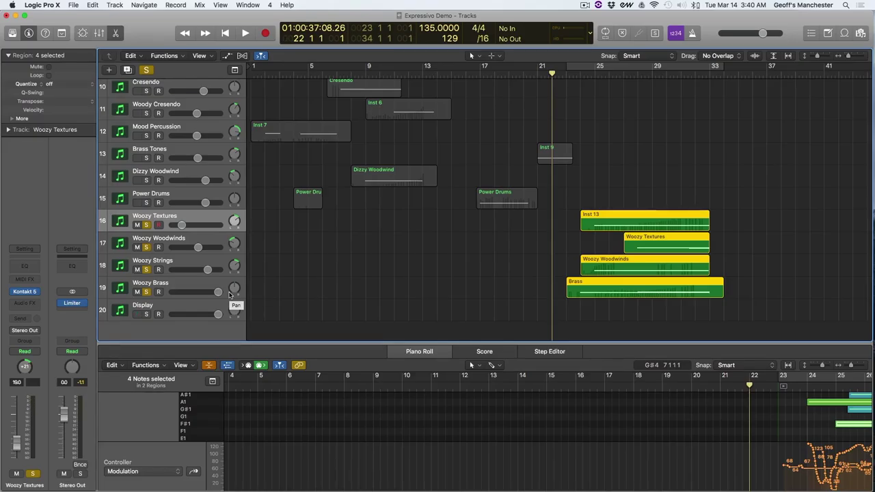
pyautogui.press('space')
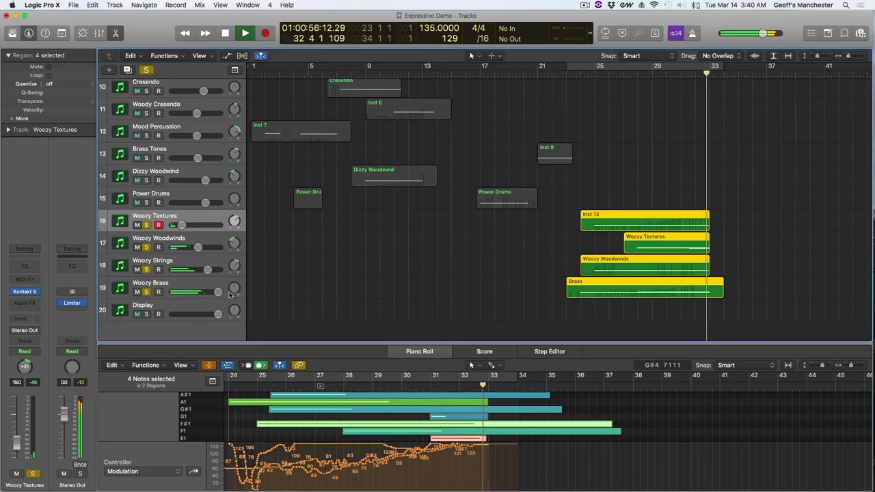
pyautogui.press('space')
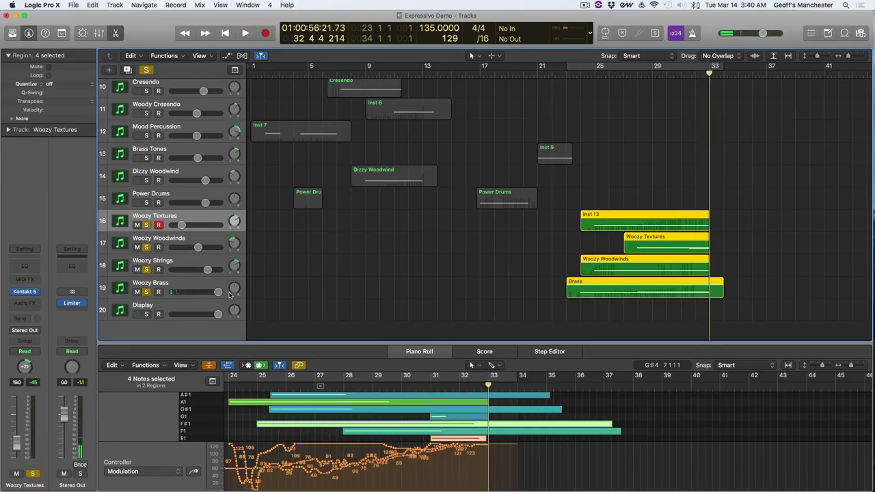
# Select the Woozy Textures track and clear the solos on all four Woozy tracks
pyautogui.click(194, 219)
pyautogui.click(146, 225)
pyautogui.click(147, 247)
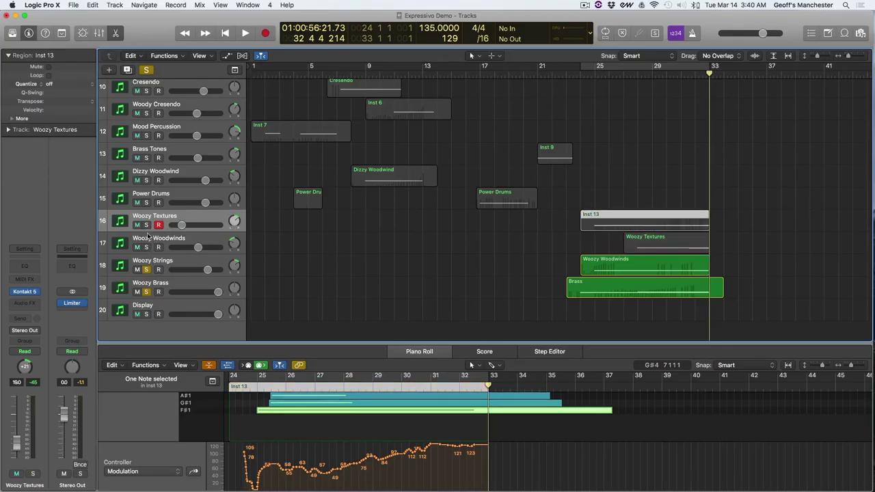
pyautogui.click(146, 270)
pyautogui.click(146, 292)
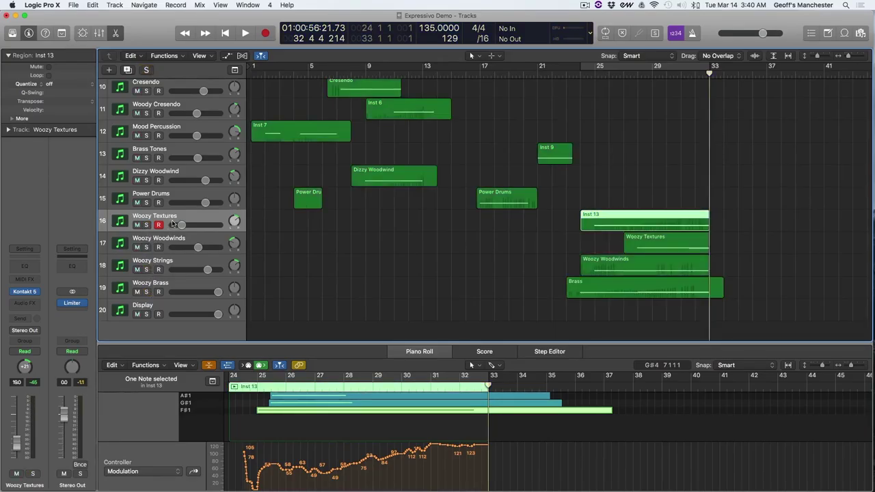
# Solo only the Woozy Textures track and play its region from bar 24
pyautogui.click(145, 225)
pyautogui.click(601, 66)
pyautogui.click(581, 74)
pyautogui.press('space')
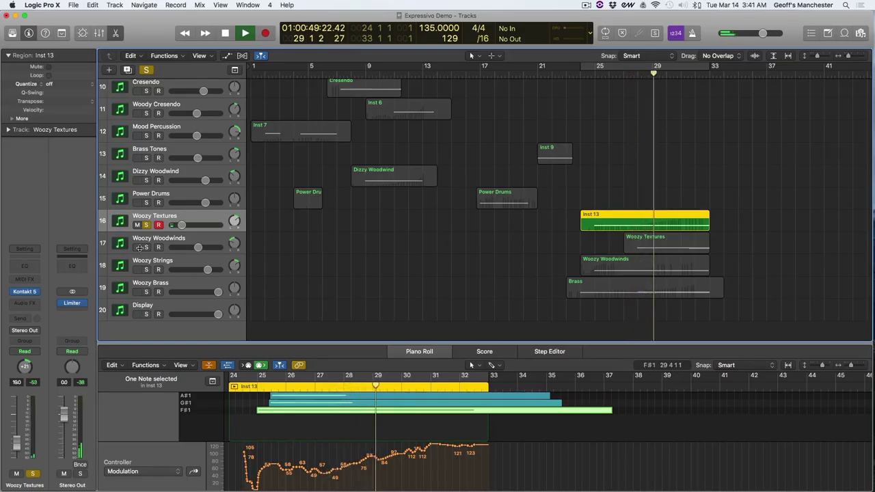
# Open the Woozy Textures track's Kontakt instrument and replay its part from bar 24 with the Espressivo interface in view
pyautogui.click(25, 292)
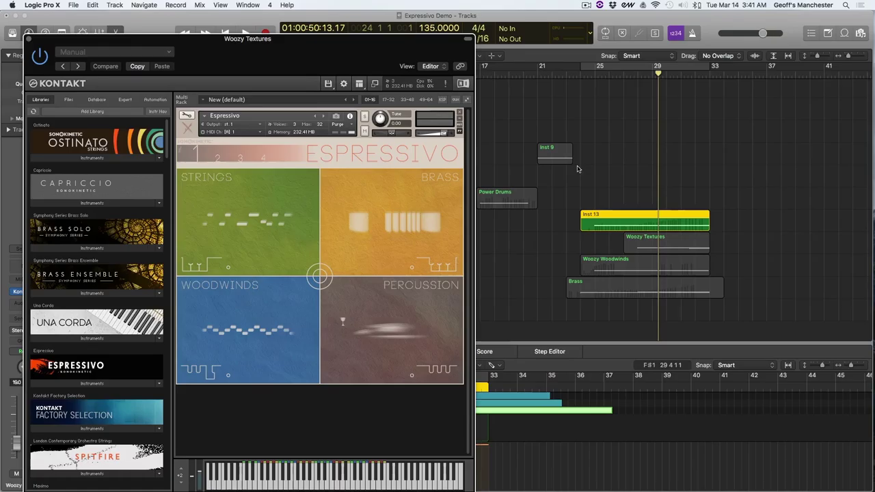
pyautogui.doubleClick(578, 76)
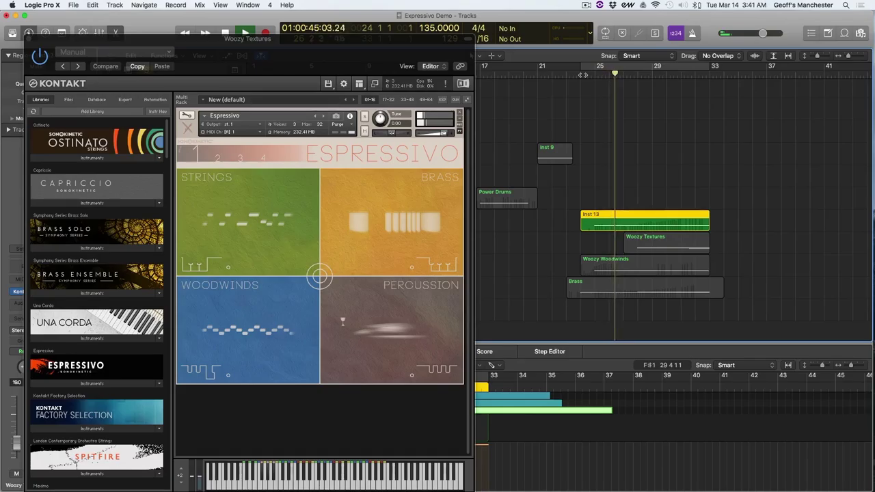
pyautogui.press('space')
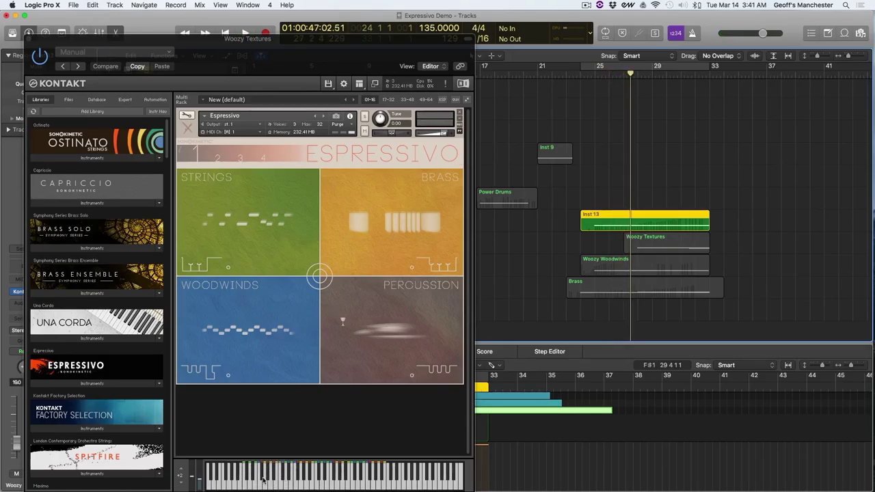
# Open the percussion collection and examine its moving pad phrases while playing the Woozy Textures part onward
pyautogui.click(402, 320)
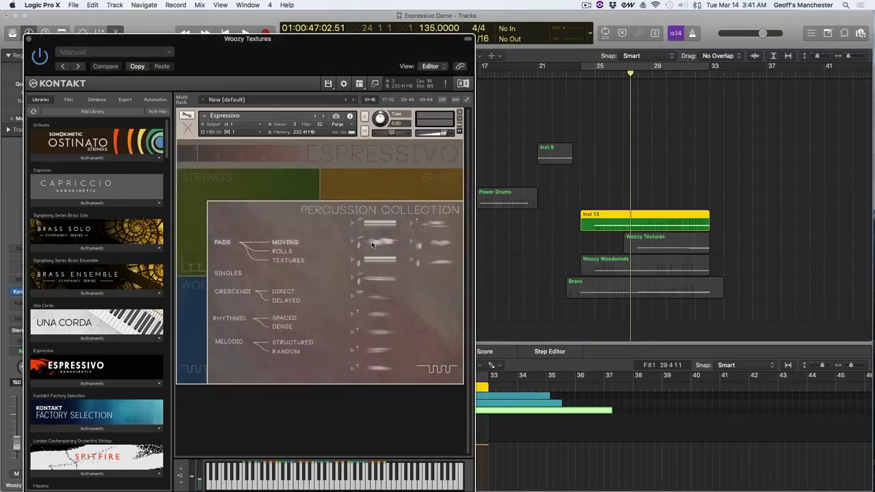
pyautogui.press('space')
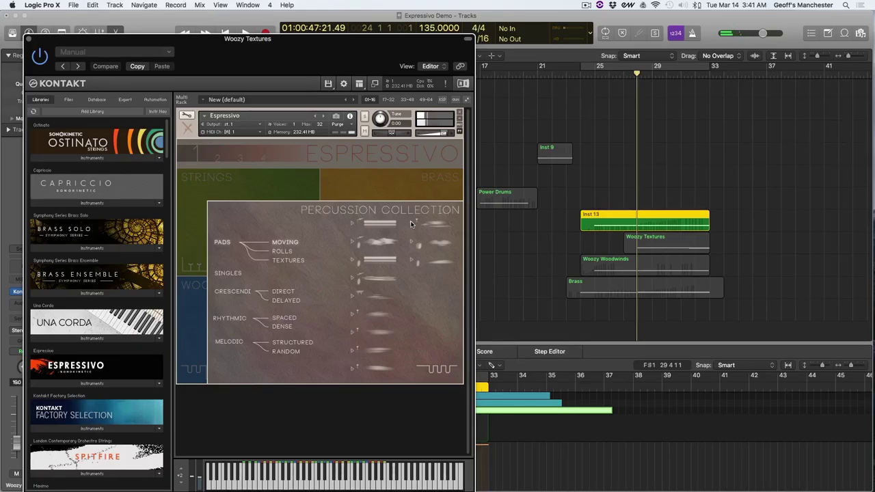
pyautogui.press('space')
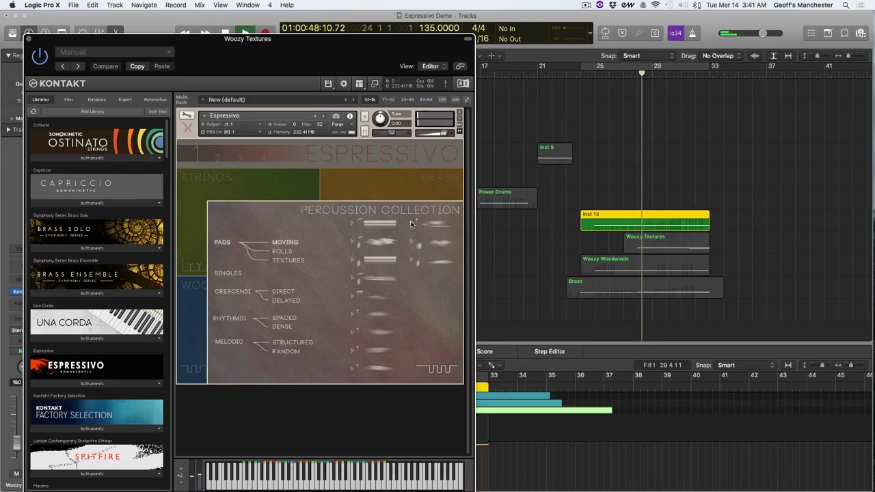
pyautogui.press('space')
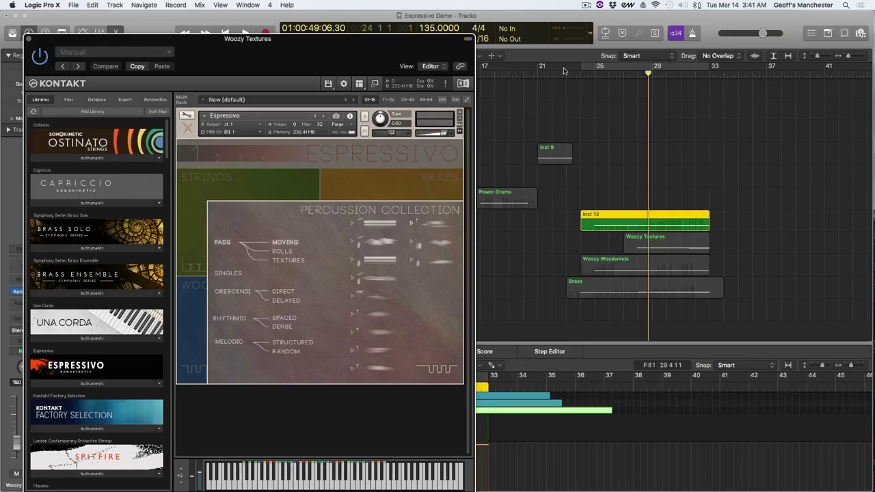
# Replay Woozy Textures from bar 24 and close its instrument window during playback
pyautogui.click(584, 75)
pyautogui.press('space')
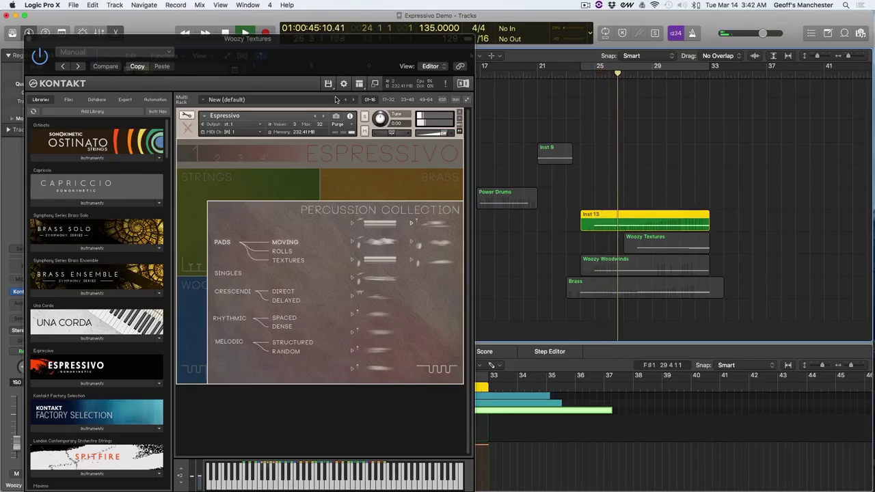
pyautogui.click(32, 38)
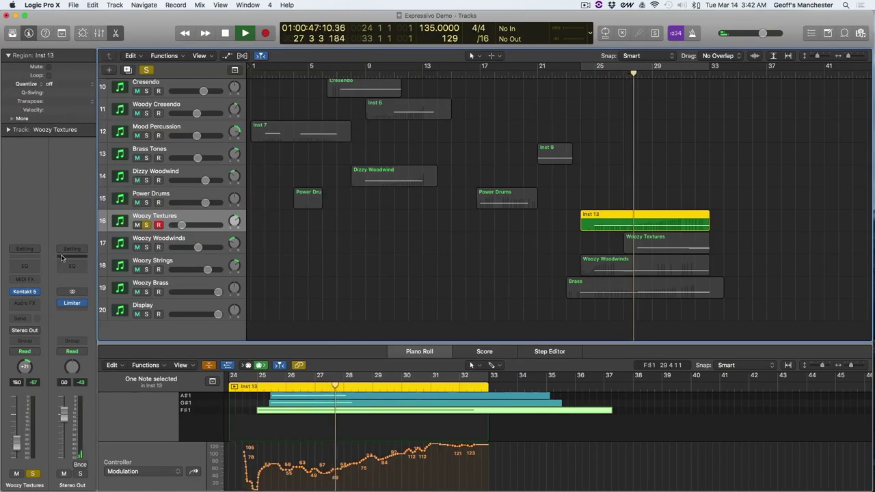
# Compare Woozy Textures in the full mix by toggling its solo, stop playback and nudge the track's volume down slightly
pyautogui.click(145, 225)
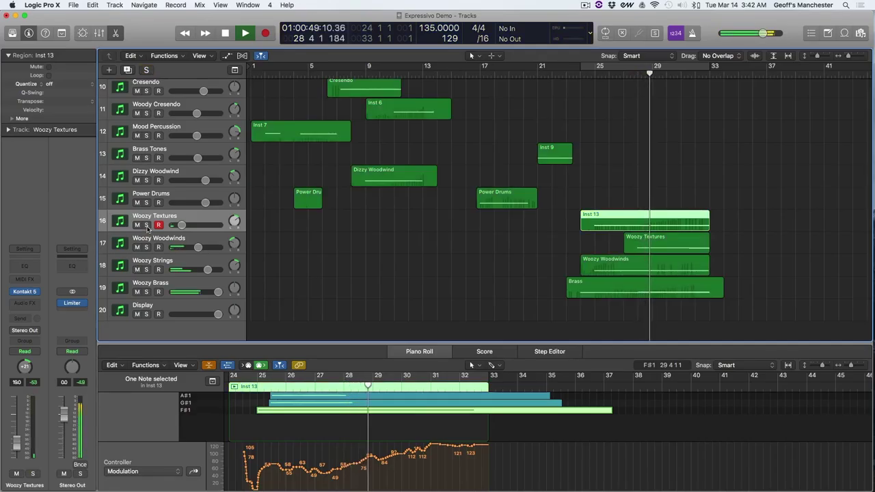
pyautogui.click(145, 225)
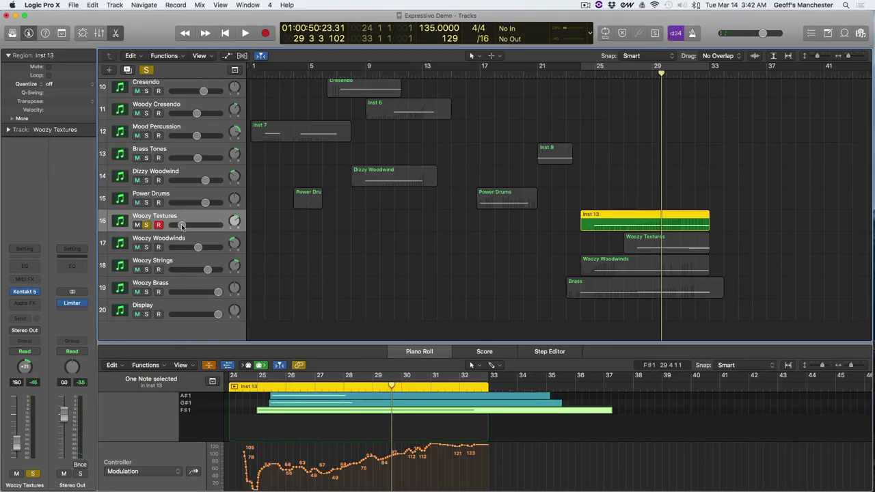
pyautogui.moveTo(181, 226)
pyautogui.moveTo(180, 225); pyautogui.dragTo(180, 225)
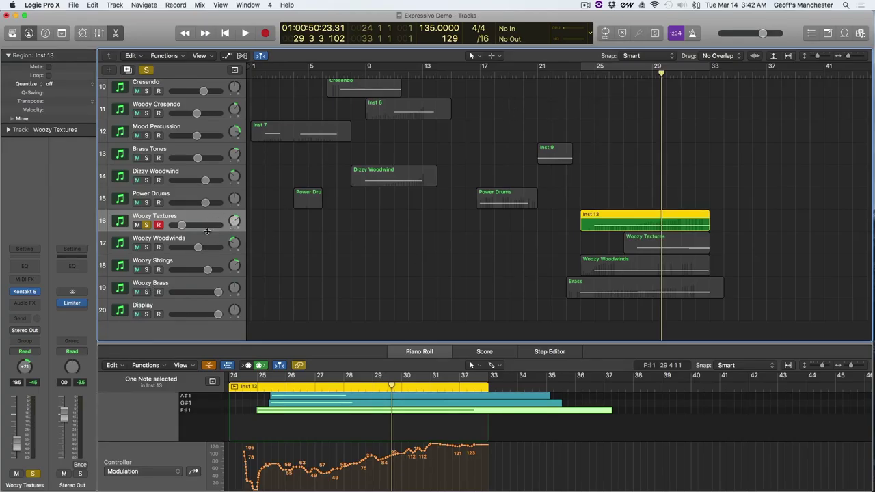
# Solo Woozy Woodwinds together with Woozy Textures and play both from bar 27 until bar 33
pyautogui.click(171, 242)
pyautogui.click(147, 247)
pyautogui.click(631, 72)
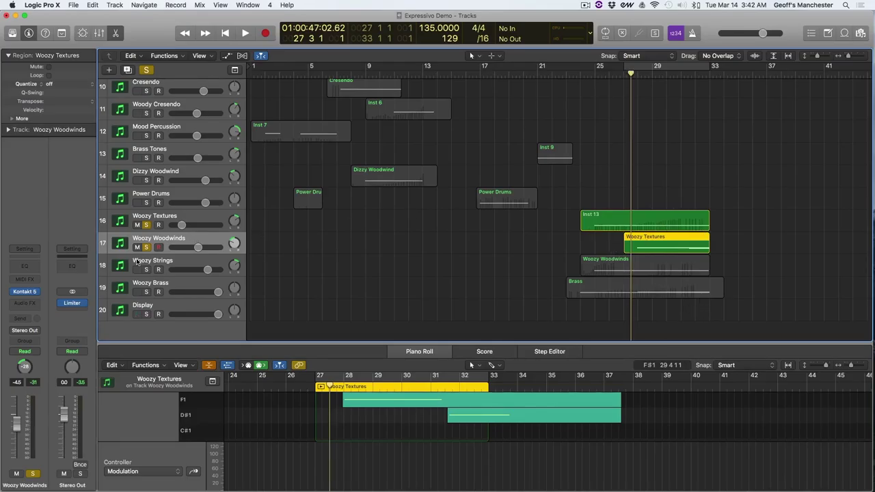
pyautogui.moveTo(24, 296)
pyautogui.press('space')
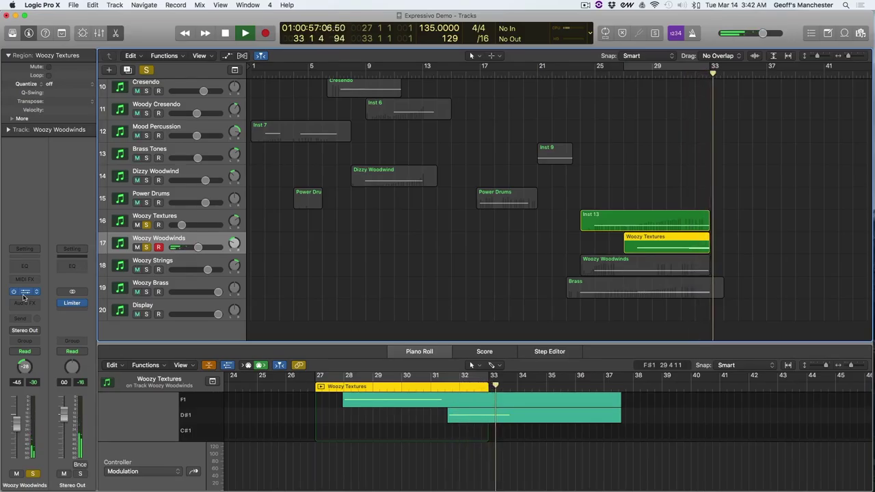
pyautogui.press('space')
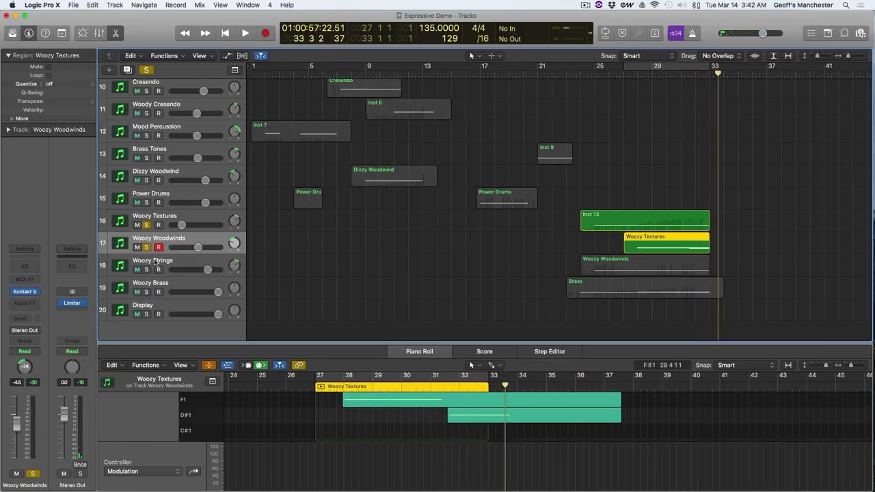
# Open the Woozy Woodwinds track's Kontakt instrument and audition a textures pad phrase in its woodwinds collection
pyautogui.click(155, 262)
pyautogui.click(158, 240)
pyautogui.press('v')
pyautogui.click(249, 318)
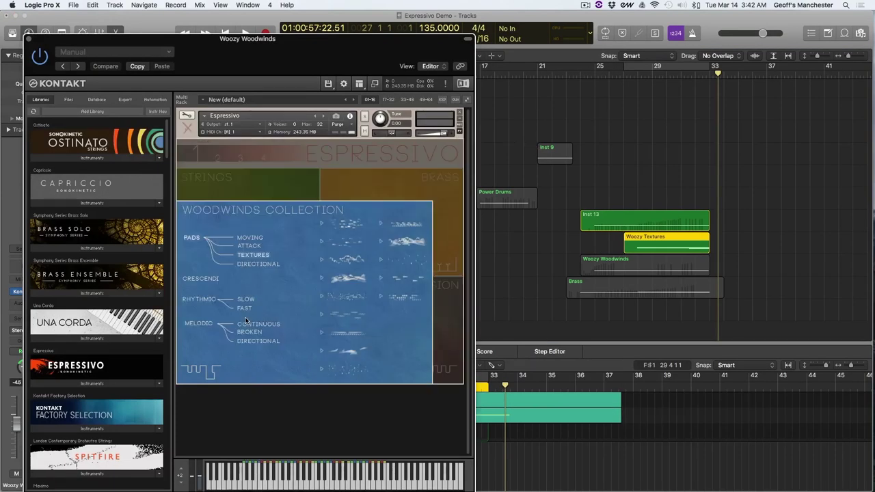
pyautogui.click(379, 258)
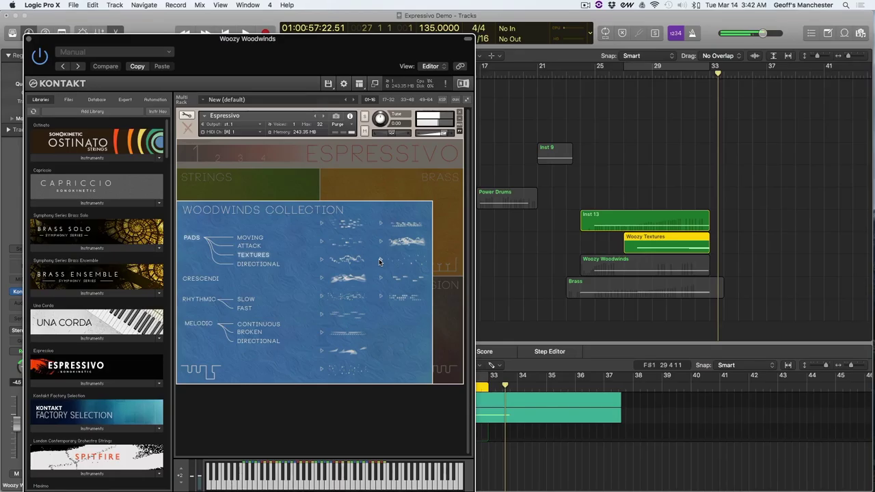
# Examine the scattered-note phrase among the woodwind texture pads, leave the collection and close the instrument window
pyautogui.press('space')
pyautogui.press('space')
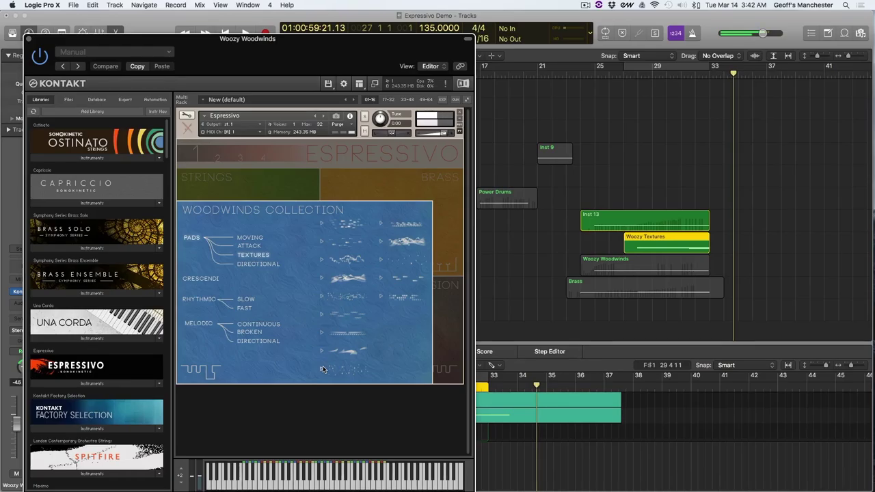
pyautogui.click(442, 207)
pyautogui.click(532, 221)
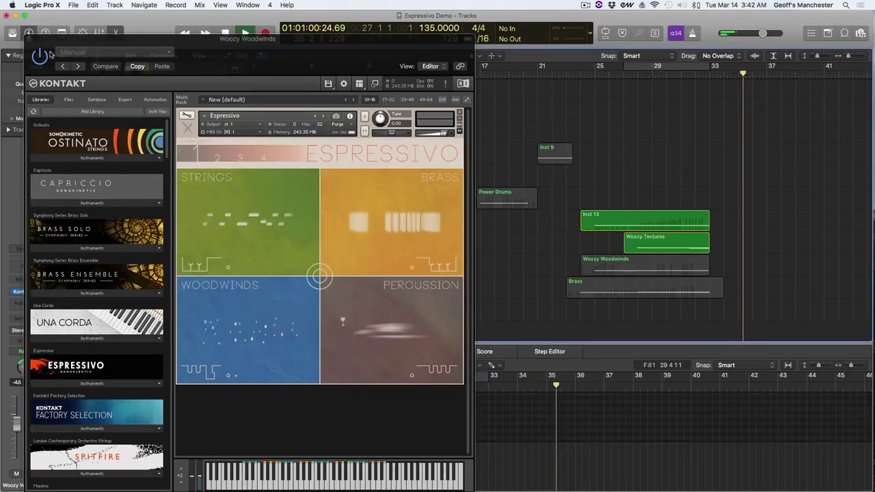
pyautogui.click(29, 39)
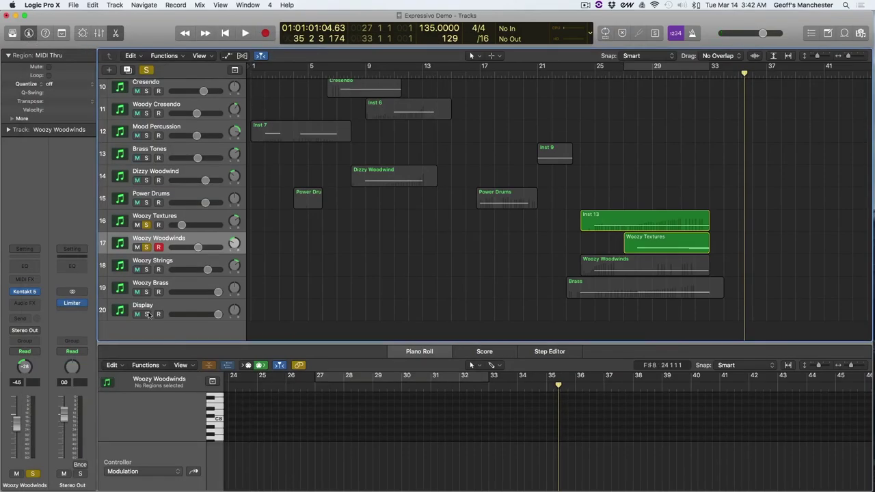
# Solo only the Woozy Strings track, removing the Woodwinds and Textures solos, and play it from bar 24
pyautogui.click(193, 253)
pyautogui.click(146, 270)
pyautogui.click(146, 270)
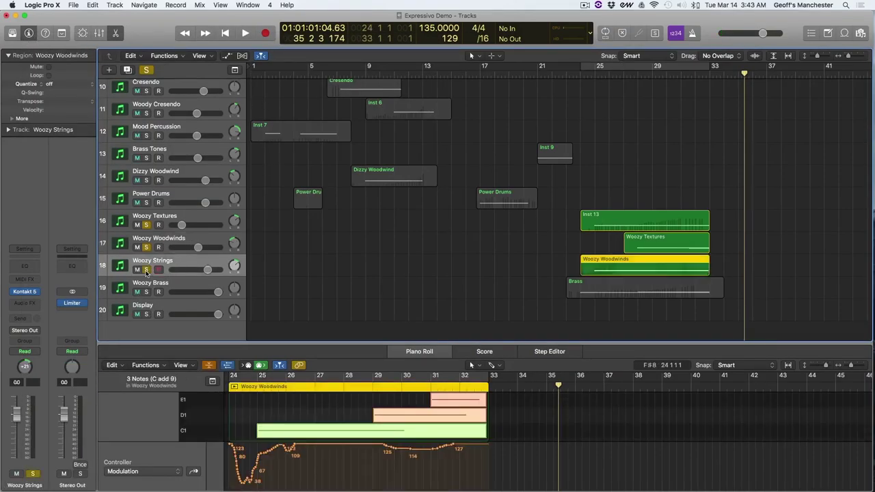
pyautogui.click(580, 73)
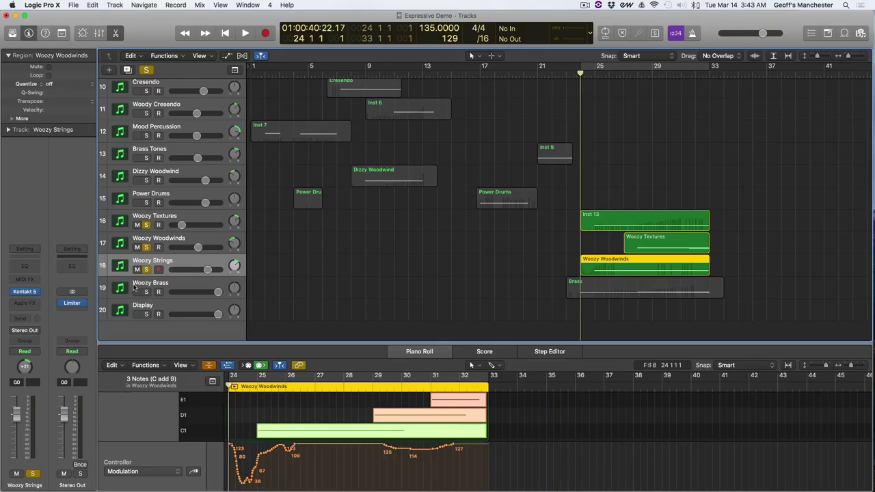
pyautogui.click(145, 247)
pyautogui.click(146, 225)
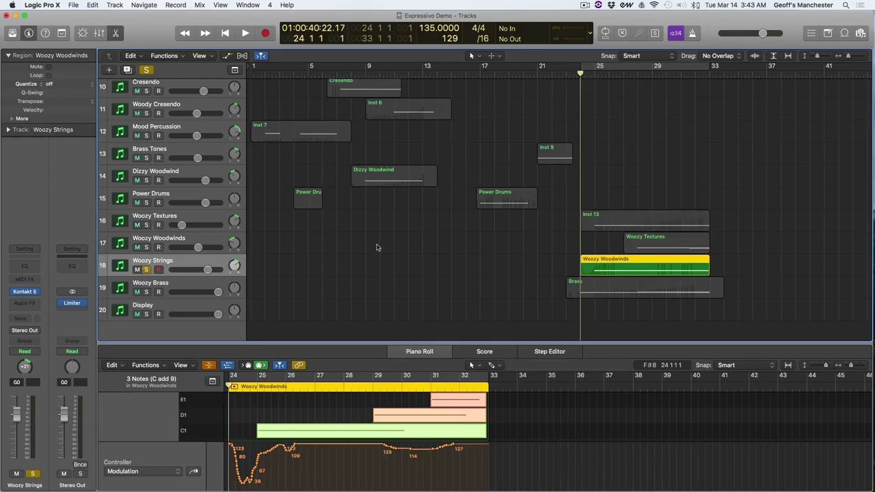
pyautogui.press('space')
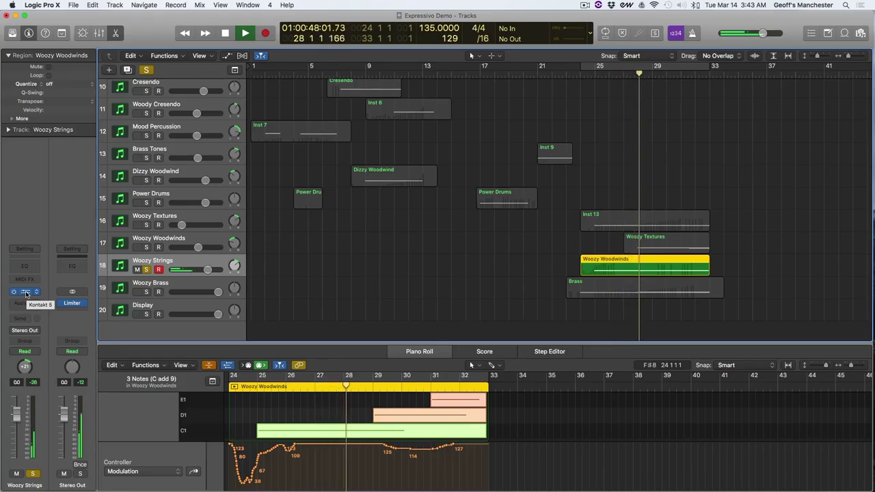
# Replay the soloed Woozy Strings from bar 24 until bar 33, checking the pitch and velocity of the E1 and D1 notes
pyautogui.press('space')
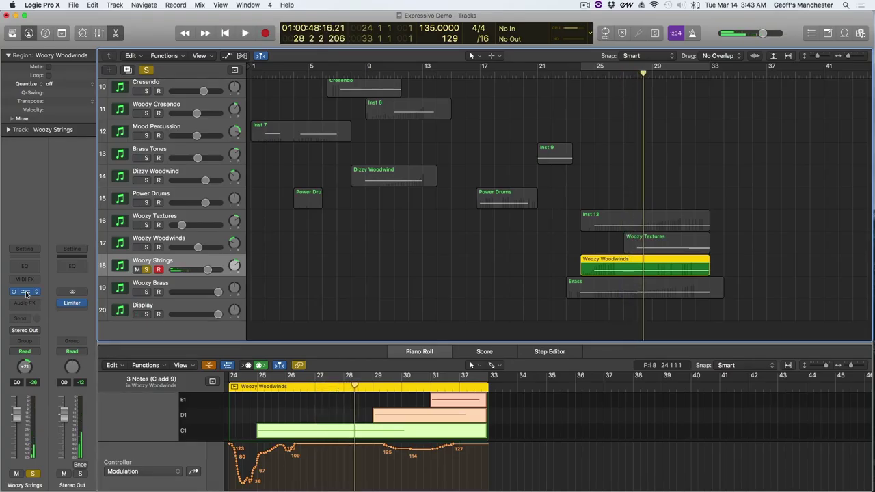
pyautogui.press('space')
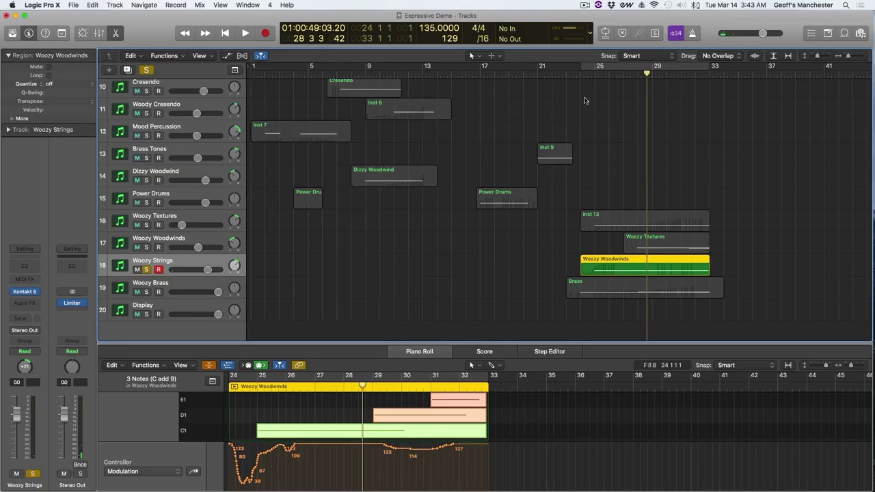
pyautogui.doubleClick(586, 75)
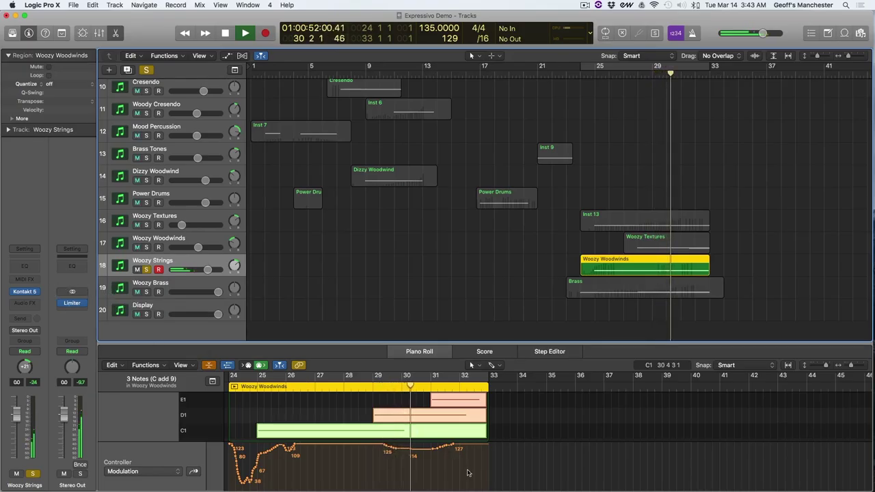
pyautogui.moveTo(443, 402)
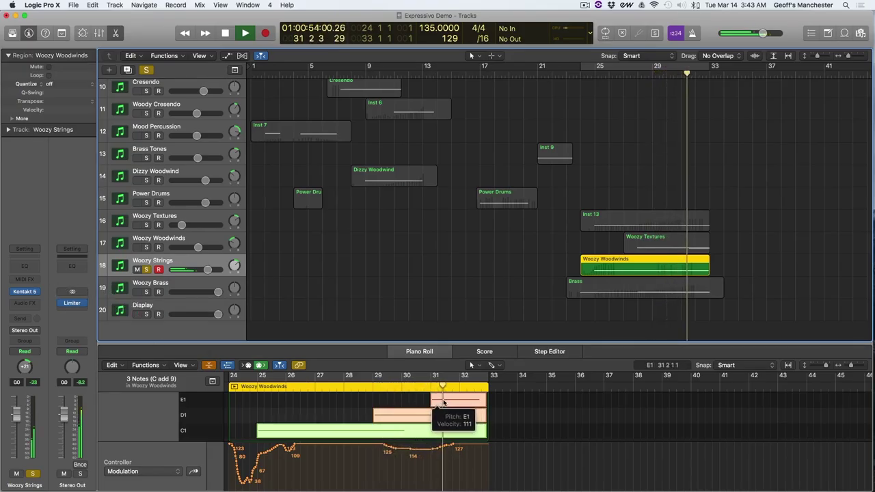
pyautogui.moveTo(432, 417)
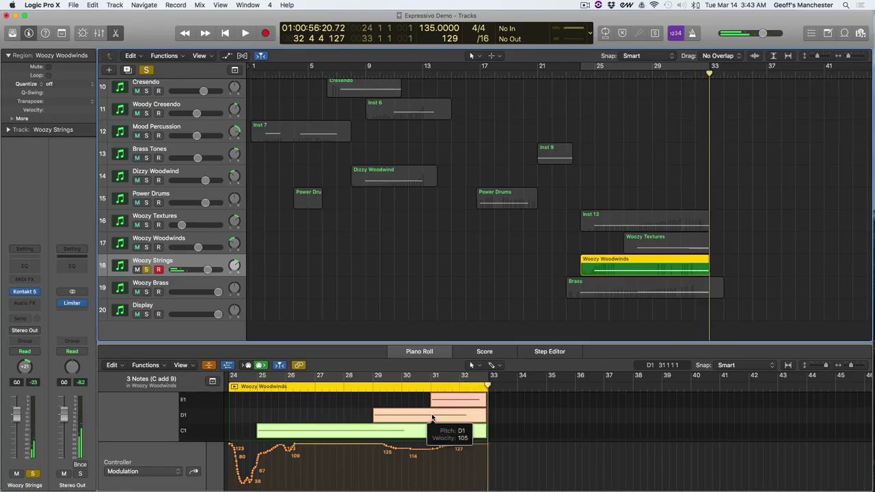
# Add Woozy Brass to the solo beside Woozy Strings, and open the strings collection in the Woozy Strings Kontakt instrument
pyautogui.click(145, 286)
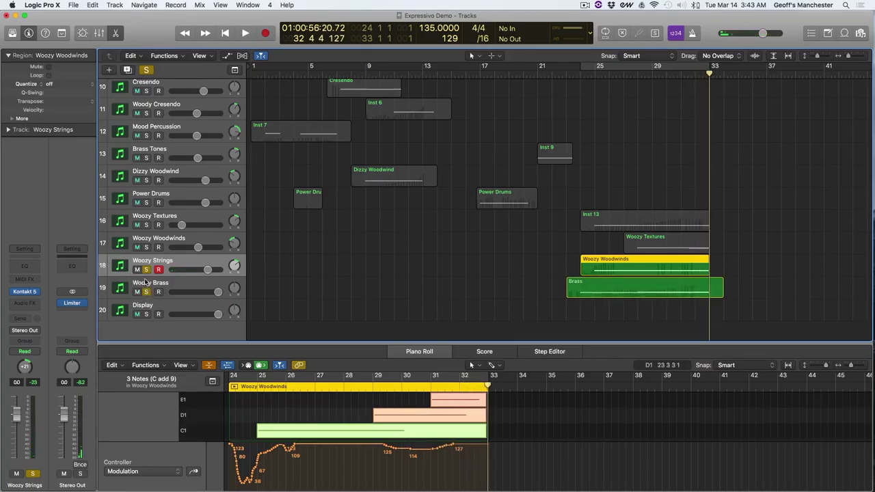
pyautogui.click(146, 270)
pyautogui.click(145, 270)
pyautogui.click(24, 292)
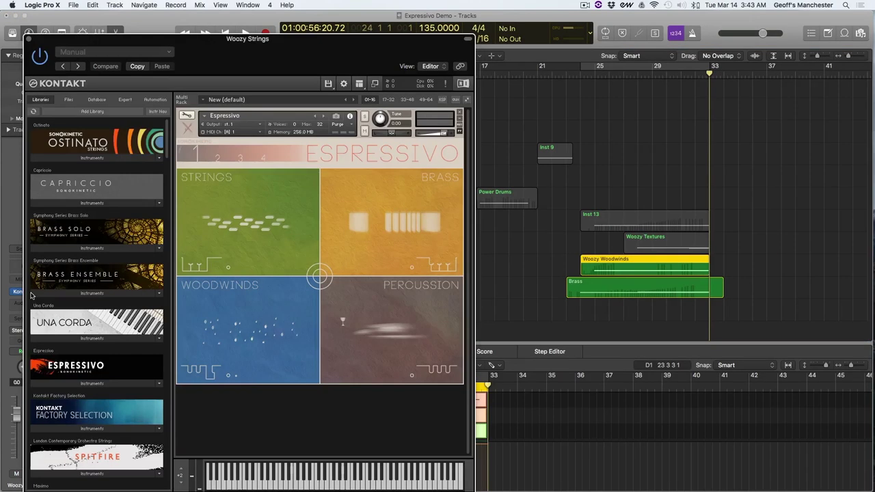
pyautogui.click(263, 225)
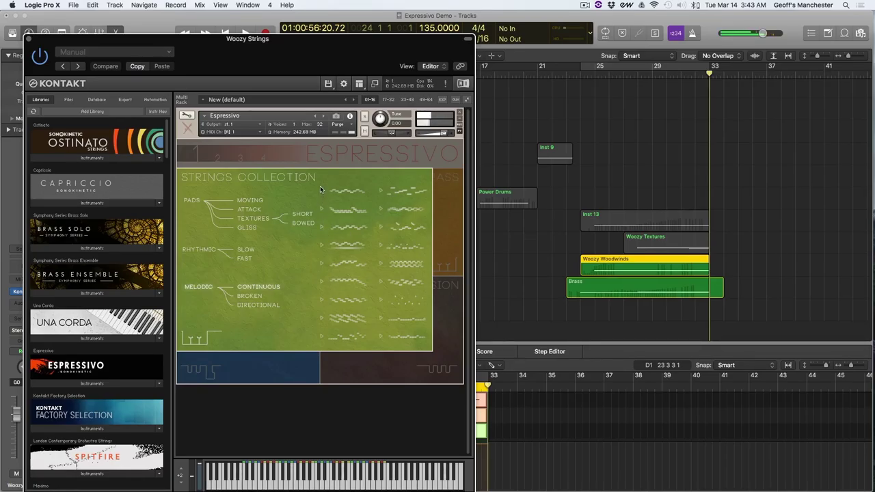
# Audition the first continuous melodic string phrase, move the Woozy Strings instrument window off the track headers and close it
pyautogui.press('space')
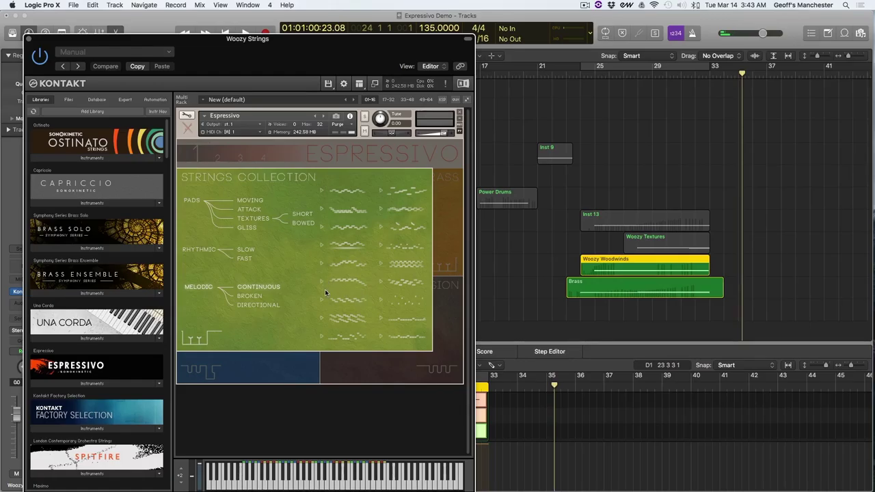
pyautogui.click(319, 193)
pyautogui.moveTo(315, 39); pyautogui.dragTo(706, 72)
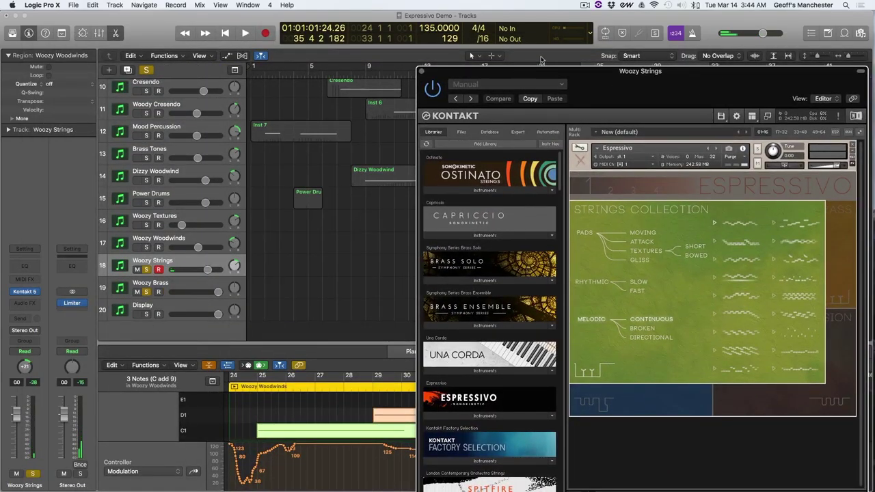
pyautogui.click(422, 71)
# Play Woozy Strings and Woozy Brass from bar 24, then remove the solo from Woozy Brass
pyautogui.press('space')
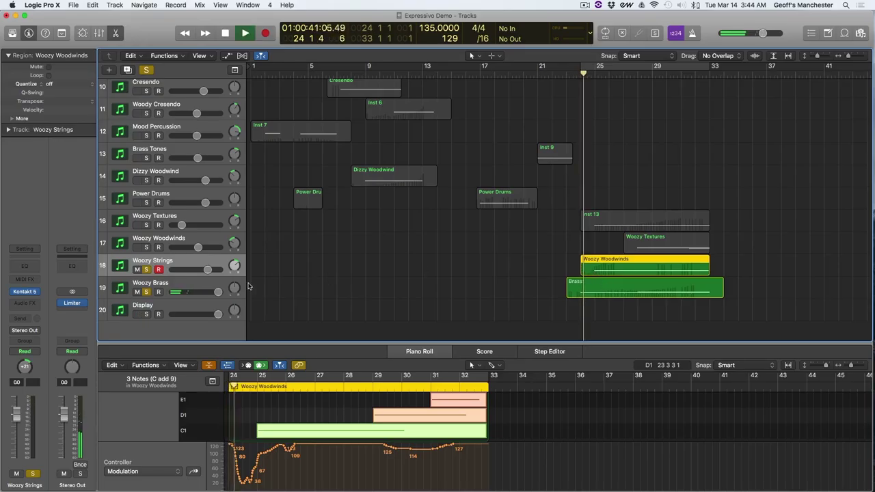
pyautogui.click(605, 285)
pyautogui.click(146, 292)
pyautogui.click(158, 292)
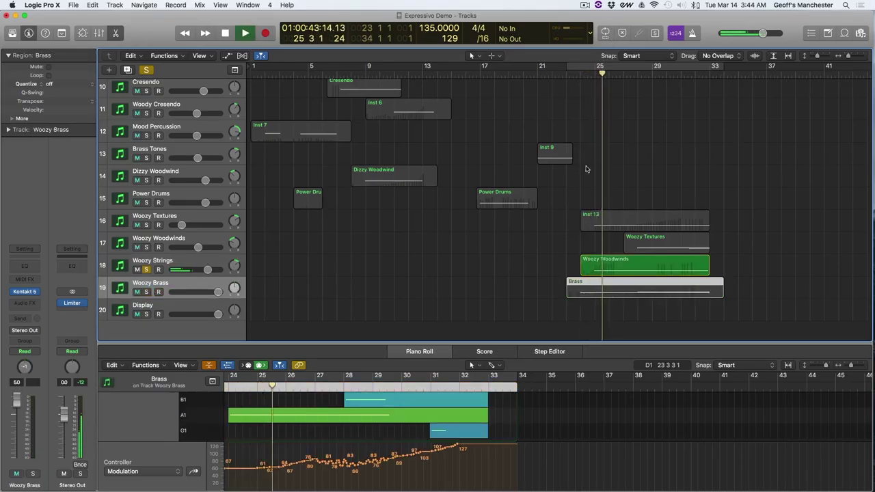
# Select the Woozy Strings track and play it soloed until bar 30, following its notes and modulation
pyautogui.click(177, 264)
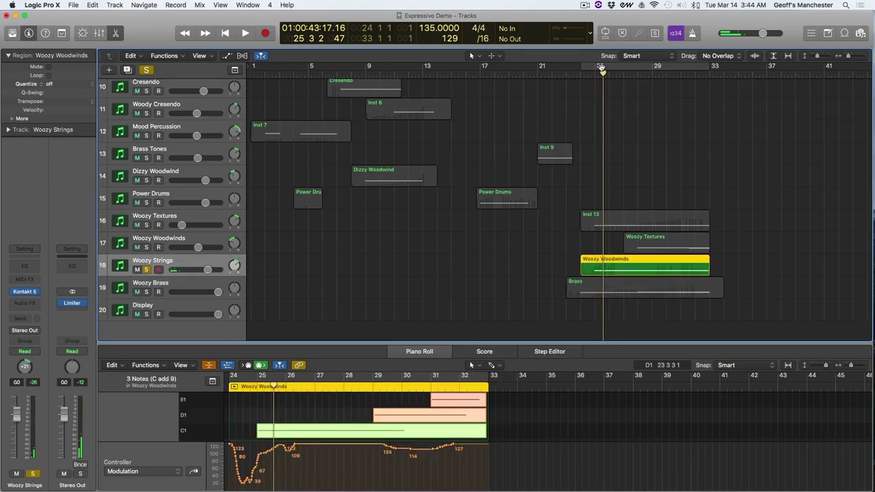
pyautogui.press(',')
pyautogui.press('space')
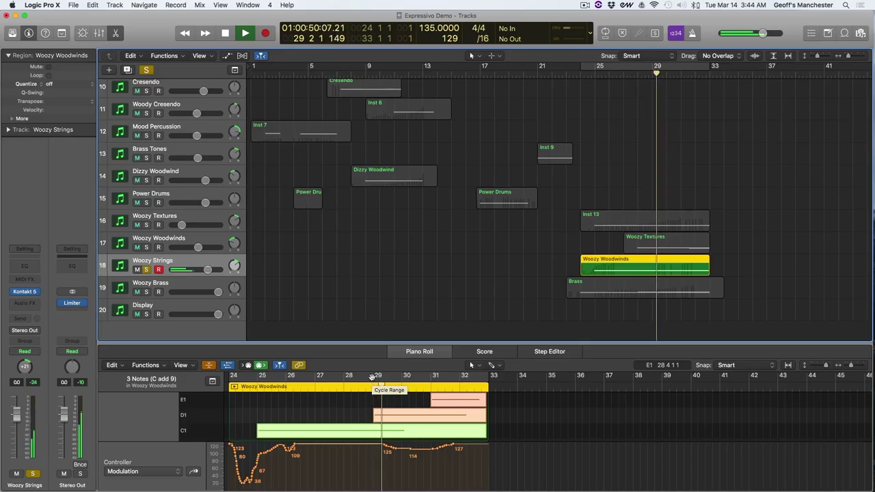
pyautogui.press('space')
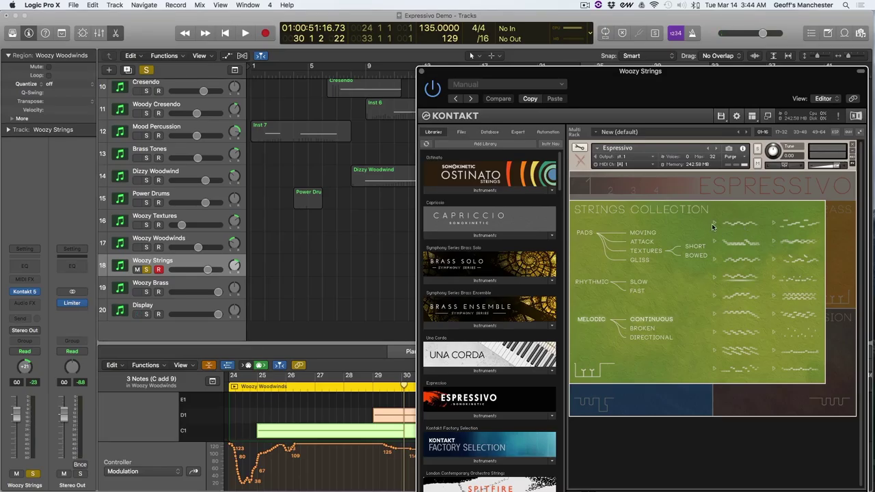
# Audition several continuous melodic phrases in the strings collection, and play the soloed Woozy Strings from bar 30 through bar 31
pyautogui.click(712, 224)
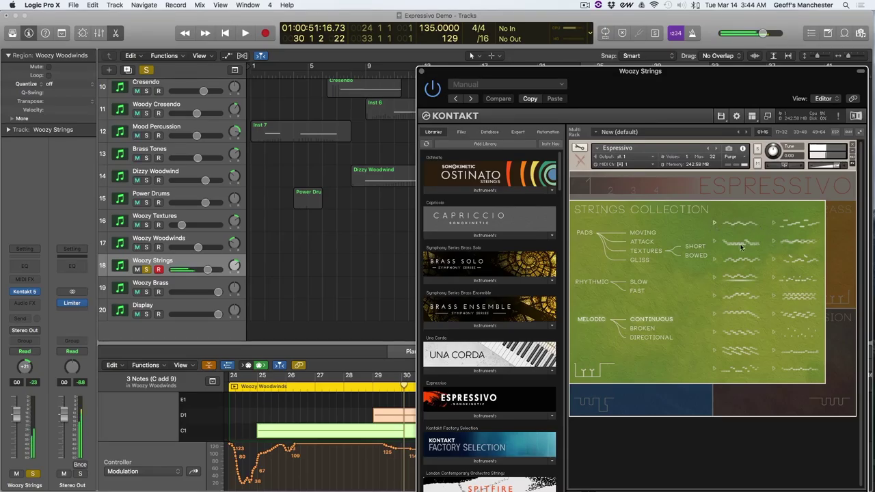
pyautogui.click(714, 315)
pyautogui.click(716, 257)
pyautogui.press('space')
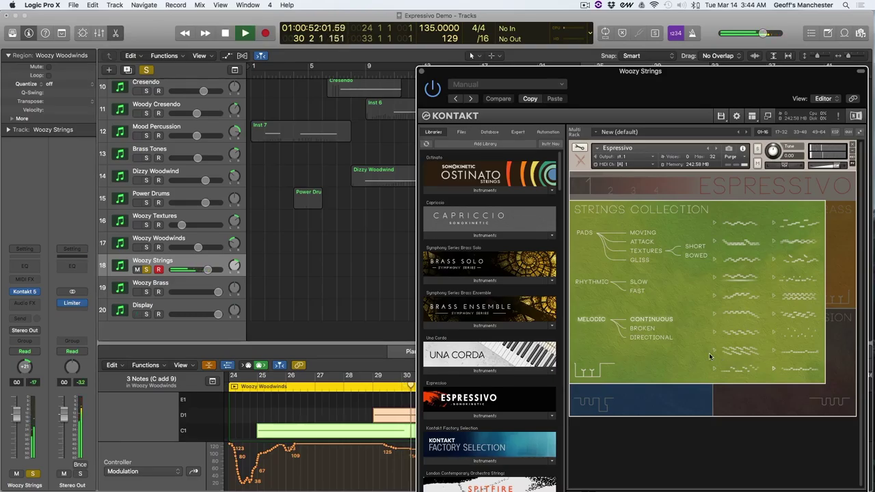
pyautogui.click(470, 56)
pyautogui.press('space')
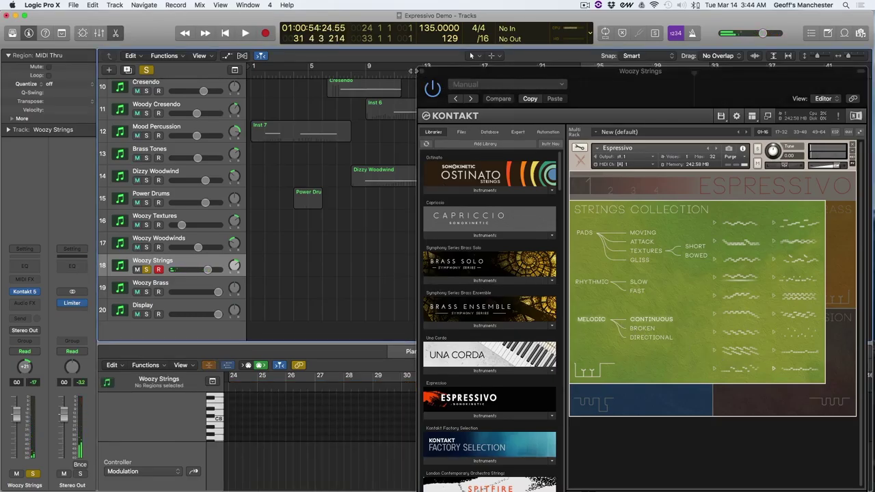
# Close the instrument window, solo only the Woozy Brass track instead of Woozy Strings, and play it from bar 23
pyautogui.click(418, 71)
pyautogui.click(604, 288)
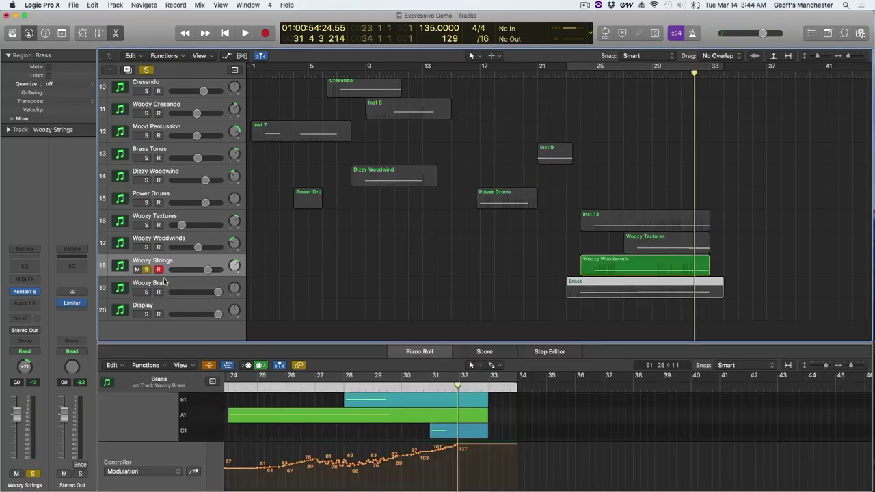
pyautogui.click(163, 283)
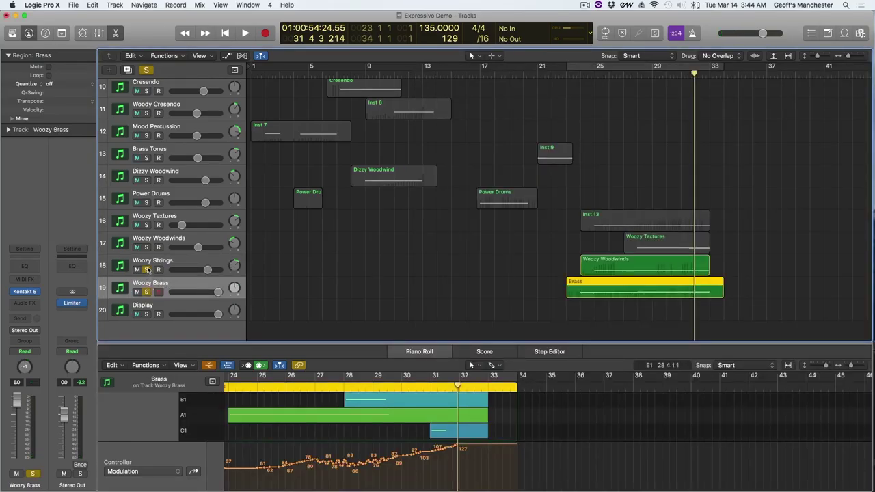
pyautogui.click(147, 269)
pyautogui.click(569, 73)
pyautogui.press('space')
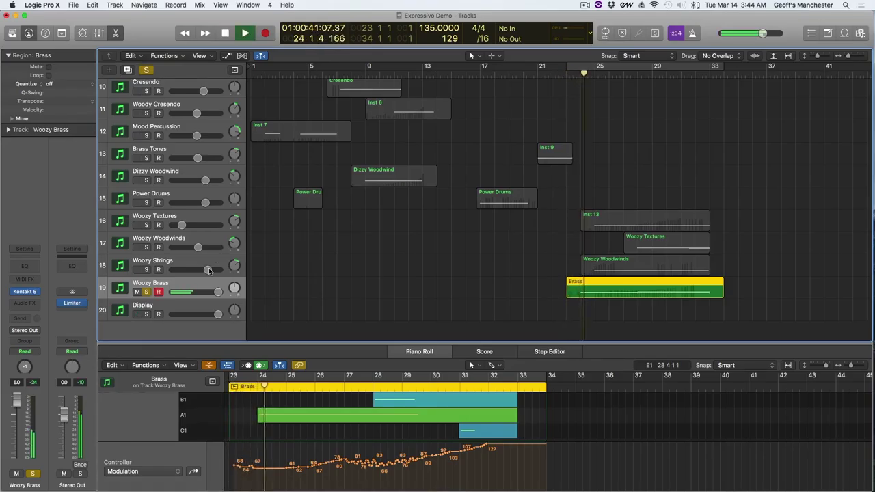
# Examine the continuous melodic phrases in Woozy Brass's Kontakt brass collection during playback until bar 32, then close the instrument
pyautogui.click(23, 292)
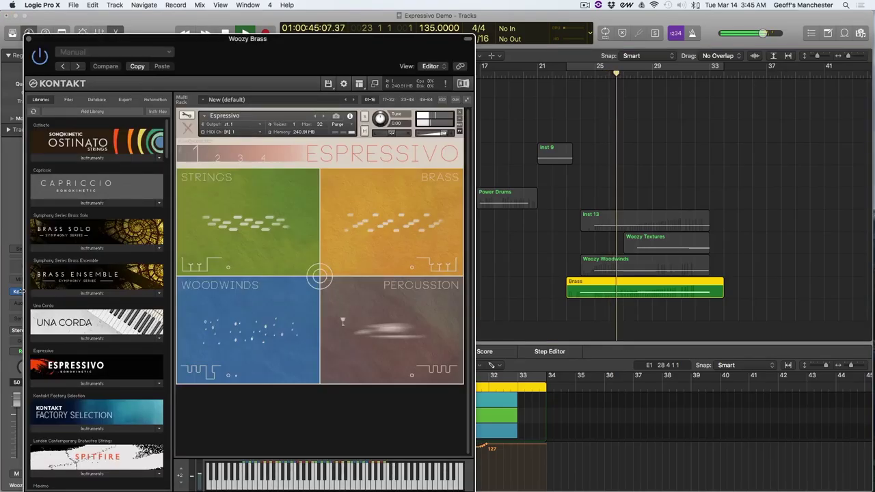
pyautogui.click(403, 241)
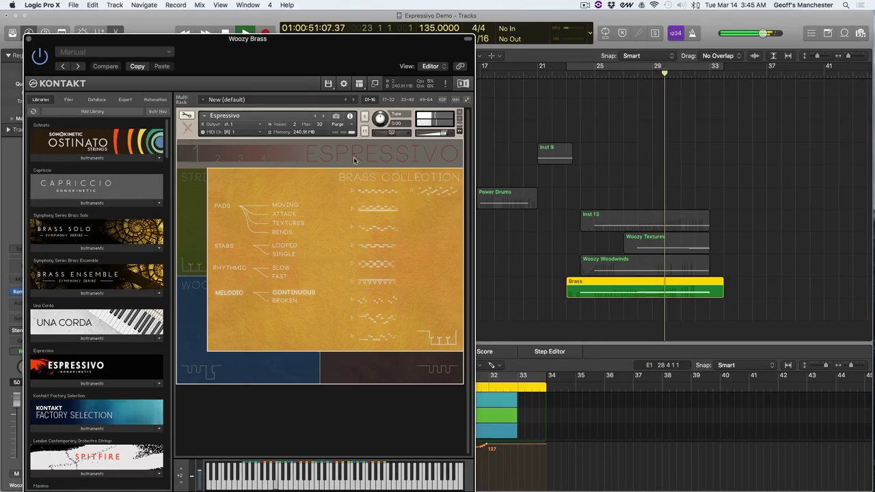
pyautogui.moveTo(384, 50); pyautogui.dragTo(431, 57)
pyautogui.press('space')
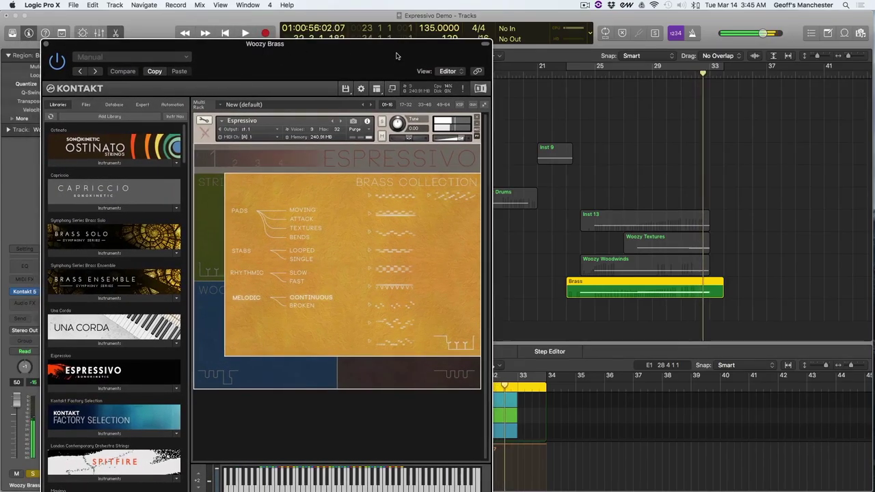
pyautogui.click(47, 44)
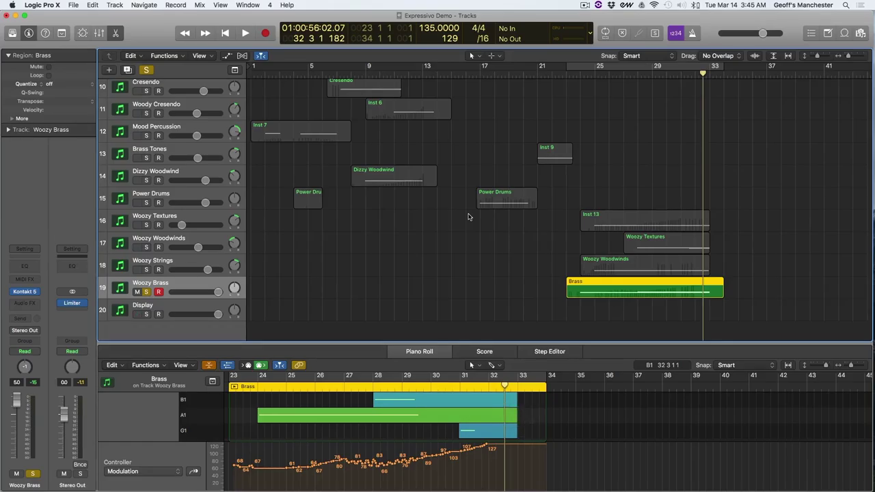
# Move the playhead to bar 24 and review the levels, pans and effects of all tracks in the Mixer
pyautogui.scroll(5, 651, 196)
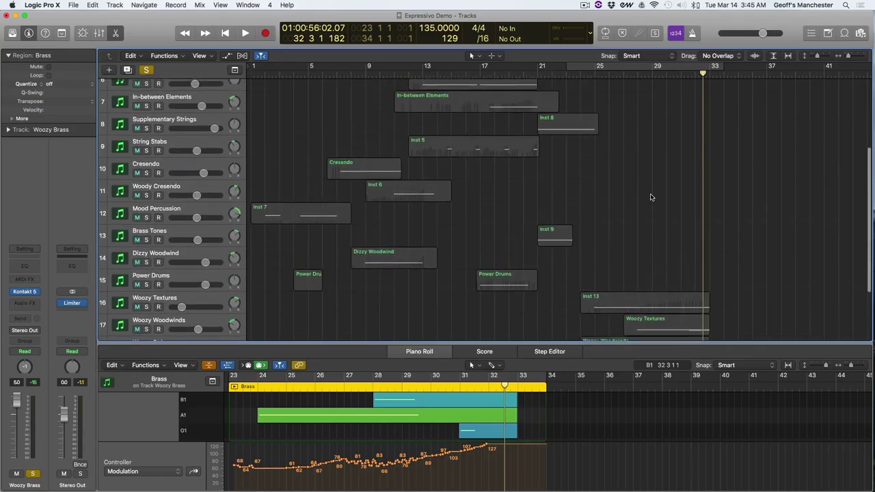
pyautogui.scroll(2, 651, 197)
pyautogui.moveTo(703, 72); pyautogui.dragTo(581, 71)
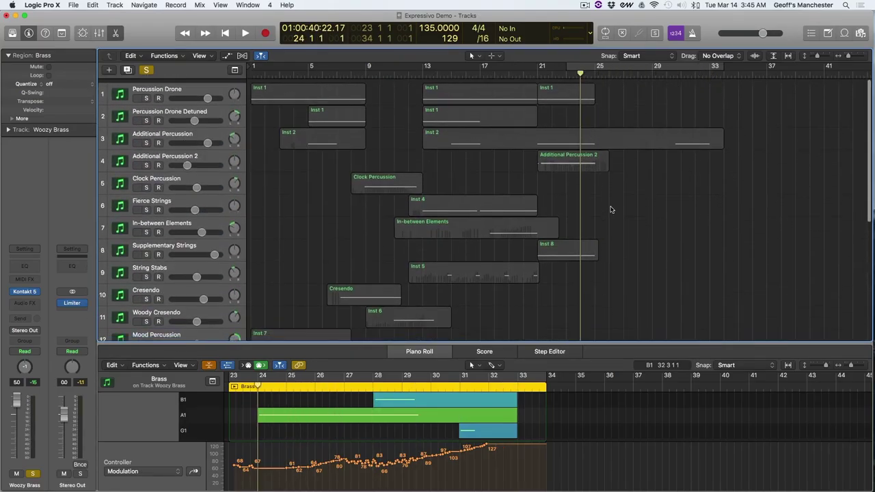
pyautogui.press('x')
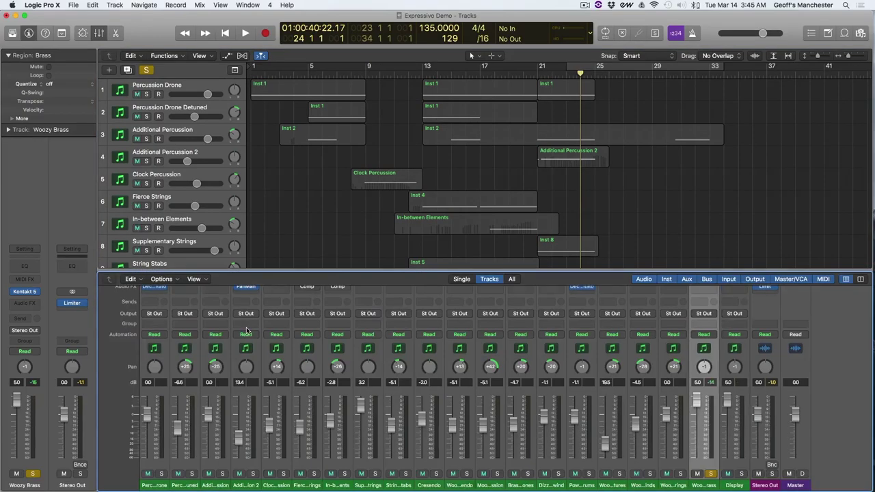
pyautogui.press('x')
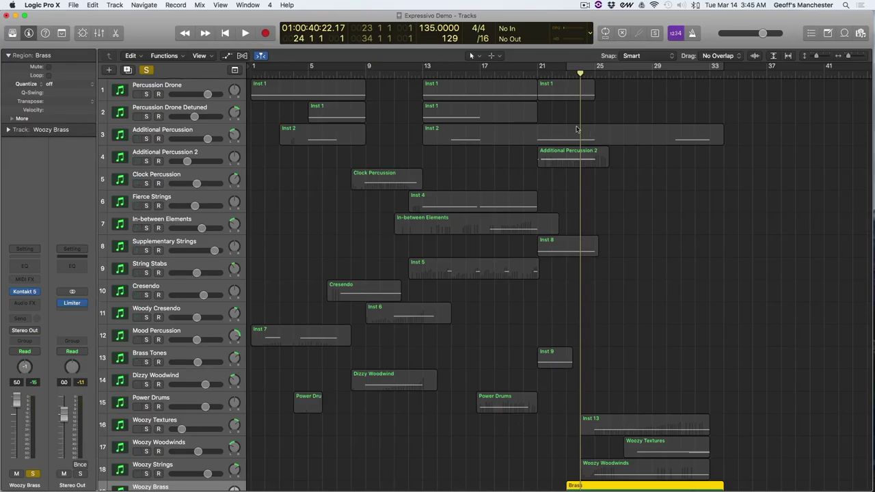
# Clear all track solos and play the full arrangement from bar 21 until the end of bar 26
pyautogui.click(146, 70)
pyautogui.scroll(-5, 411, 205)
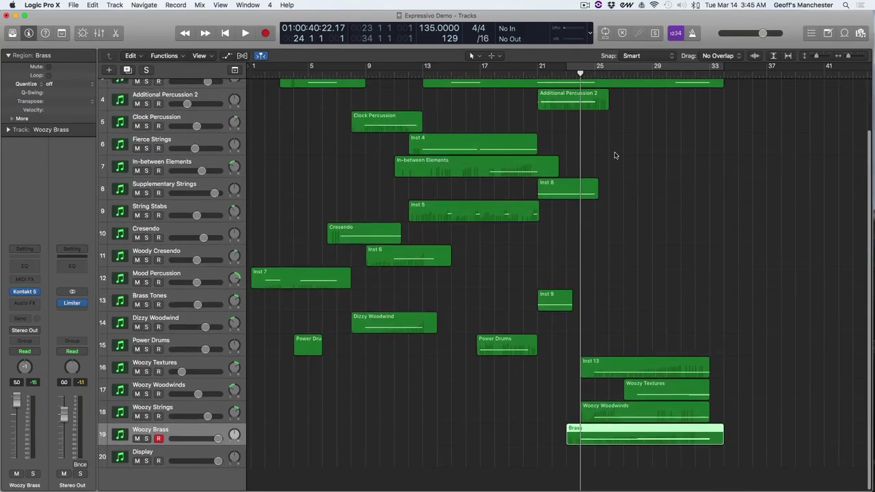
pyautogui.click(537, 73)
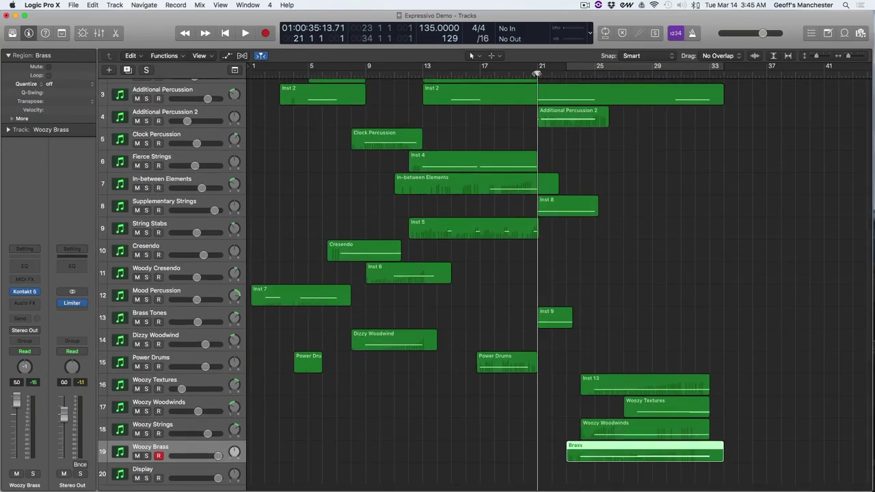
pyautogui.press('space')
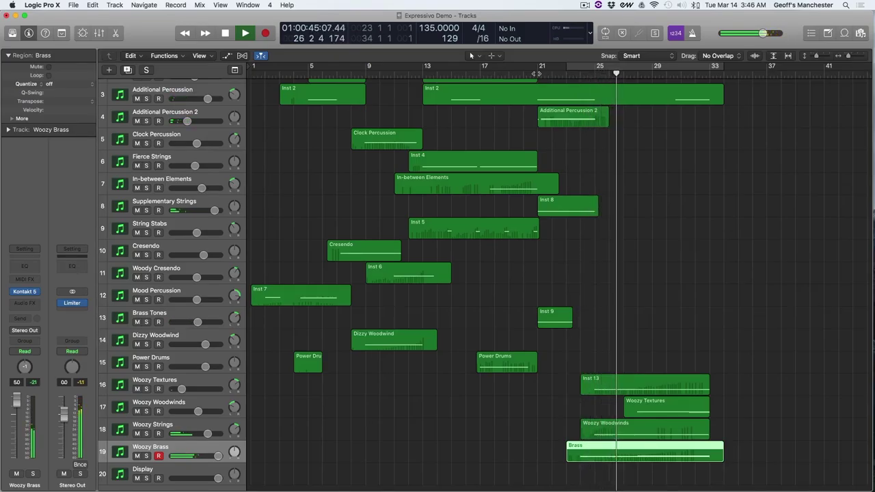
pyautogui.press('space')
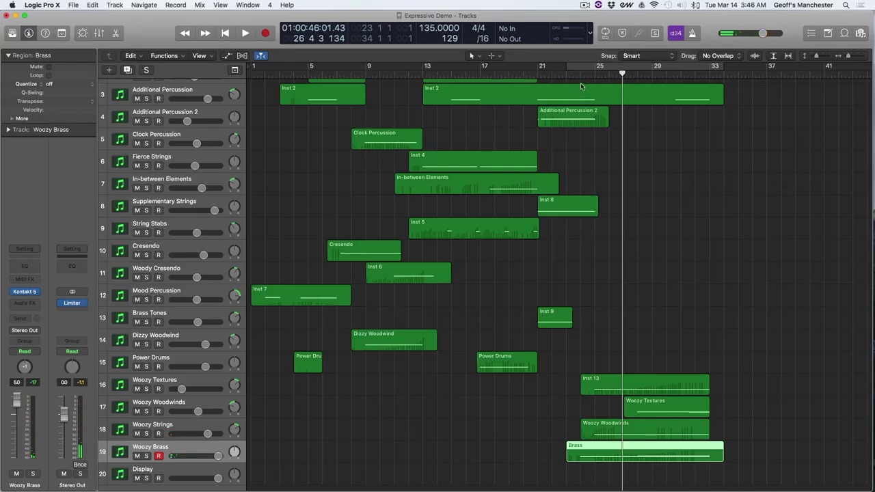
# Deselect the Brass region and select the Inst 8 region on the Supplementary Strings track
pyautogui.moveTo(583, 233); pyautogui.dragTo(595, 143)
pyautogui.click(597, 296)
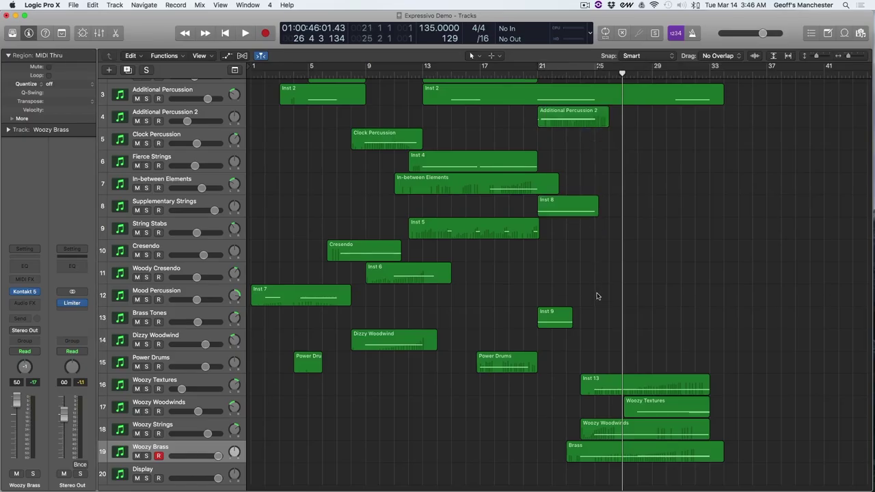
pyautogui.click(576, 204)
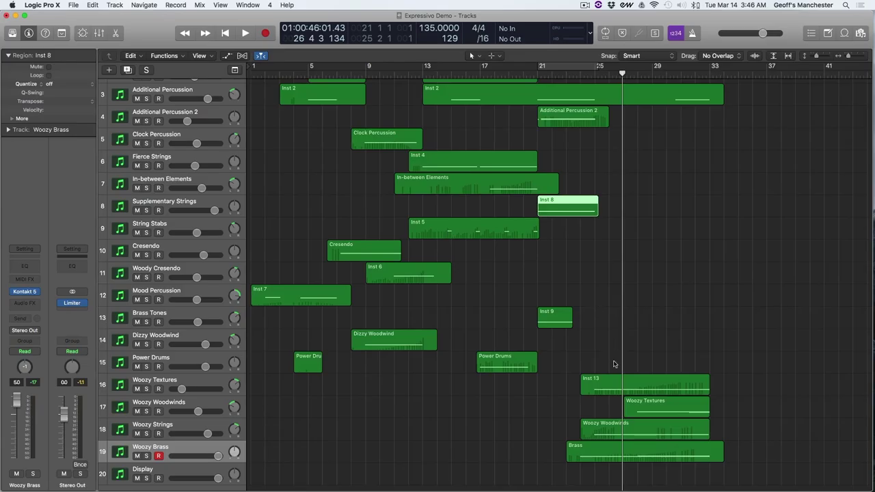
# Select the Woozy regions around bars 24 to 27, then select the Woozy Textures, Woozy Woodwinds and Woozy Strings tracks one after another
pyautogui.moveTo(592, 354); pyautogui.dragTo(622, 468)
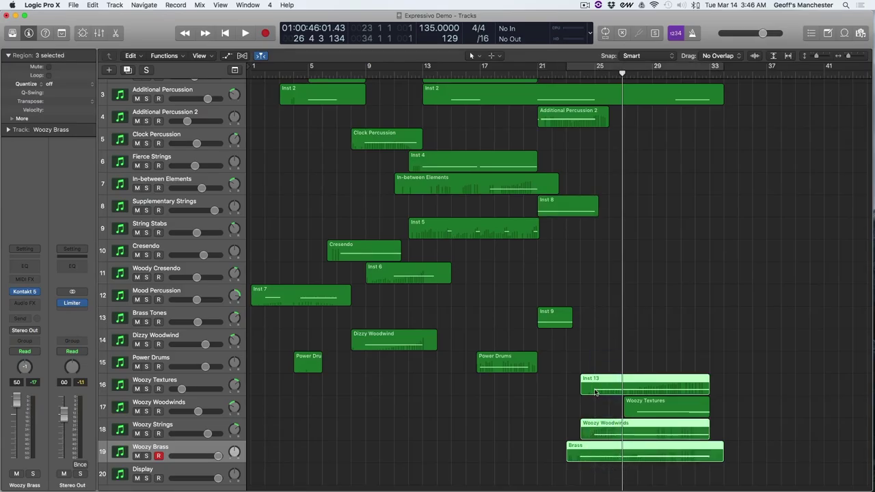
pyautogui.click(194, 382)
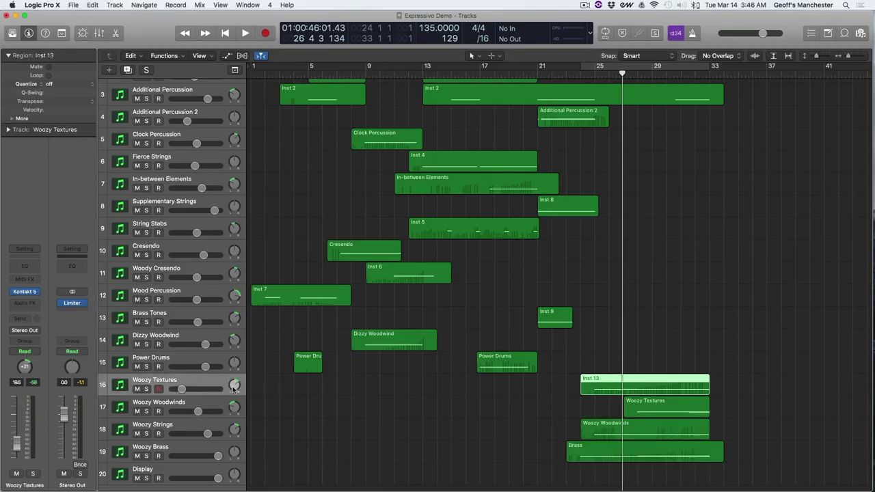
pyautogui.click(200, 404)
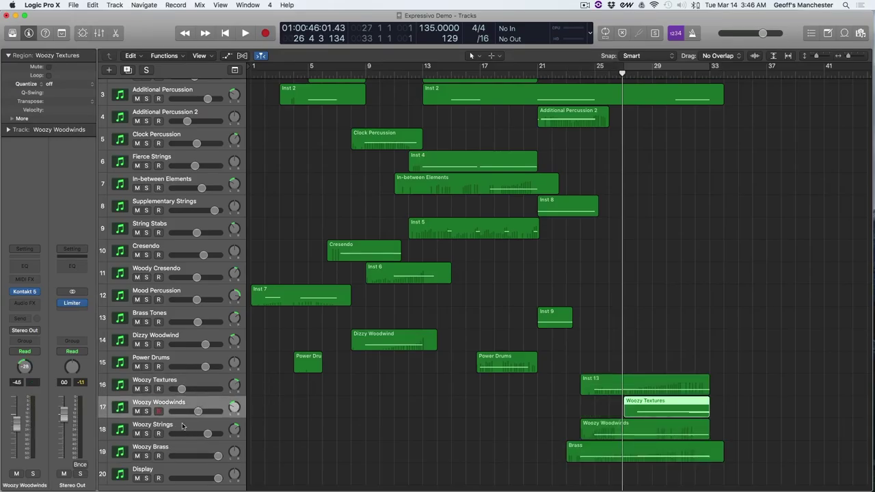
pyautogui.click(184, 425)
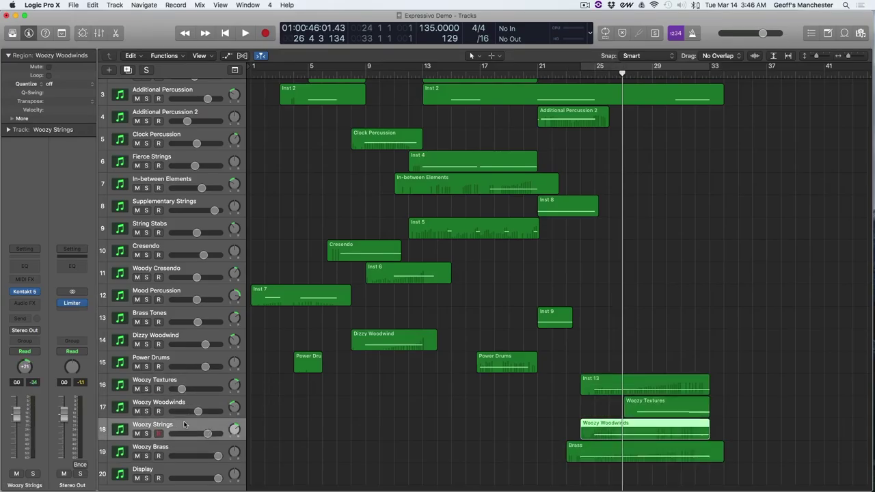
# Play the full arrangement from bar 21 to bar 26 to hear how the Woozy tracks enter
pyautogui.click(536, 74)
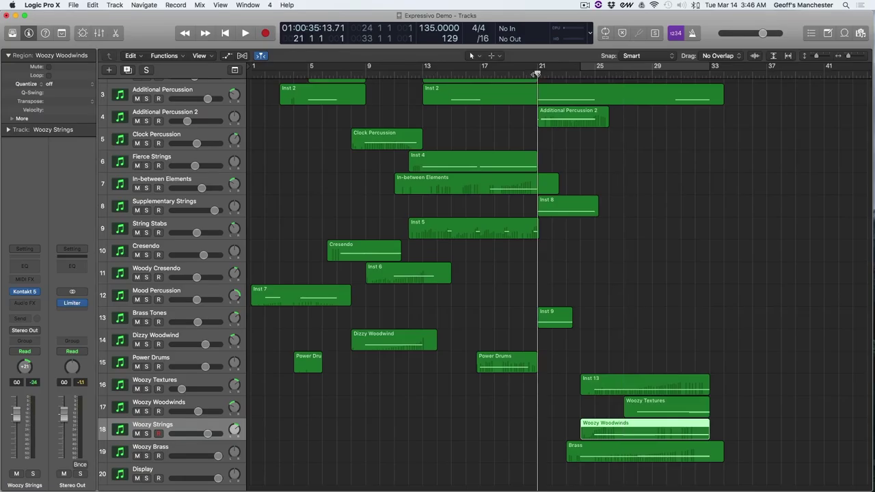
pyautogui.press('space')
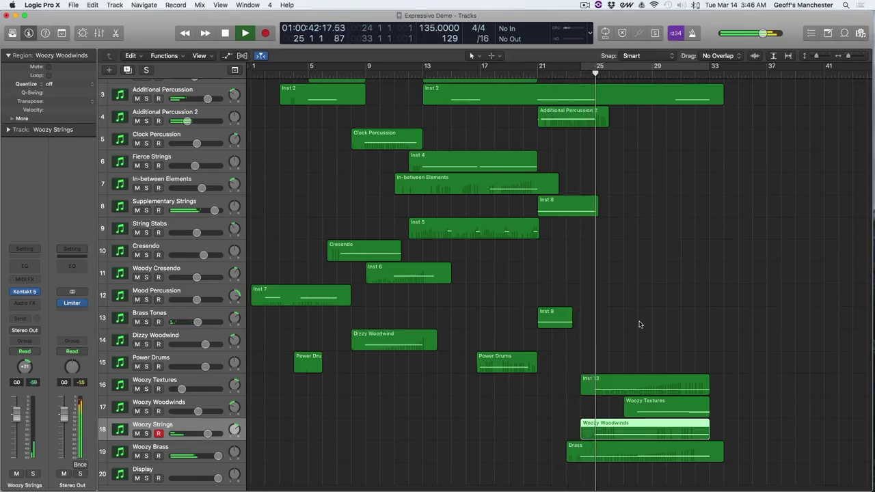
pyautogui.press('space')
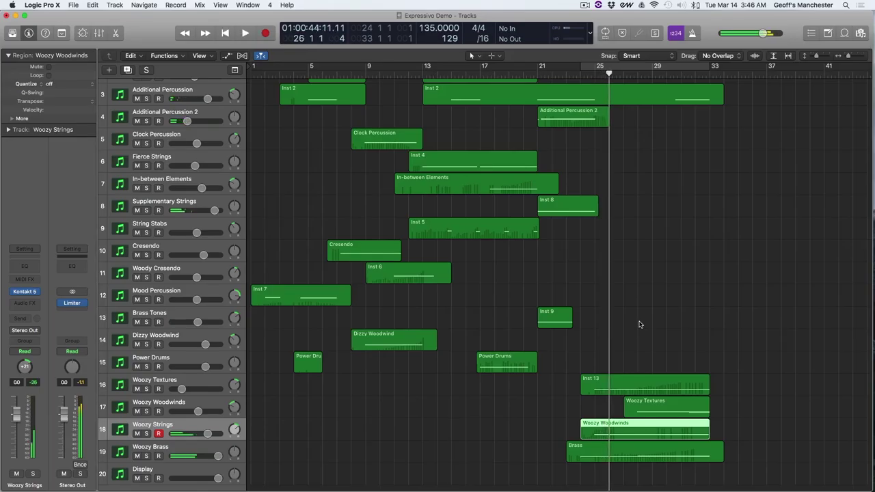
# Trim the starts of the Woozy Strings and Woozy Brass regions to bar 26, and shorten the Additional Percussion 2 region to end at bar 25
pyautogui.scroll(2, 639, 324)
pyautogui.scroll(1, 639, 325)
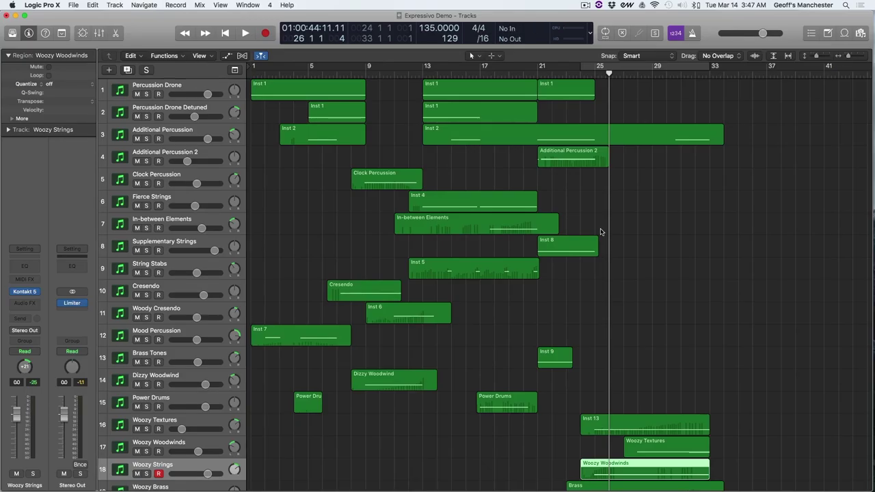
pyautogui.scroll(-2, 601, 231)
pyautogui.scroll(-1, 628, 170)
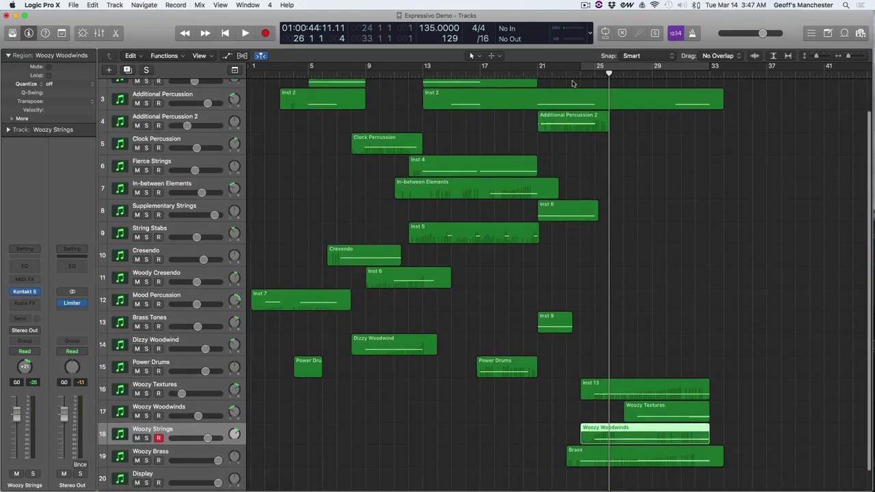
pyautogui.click(580, 74)
pyautogui.scroll(-2, 619, 235)
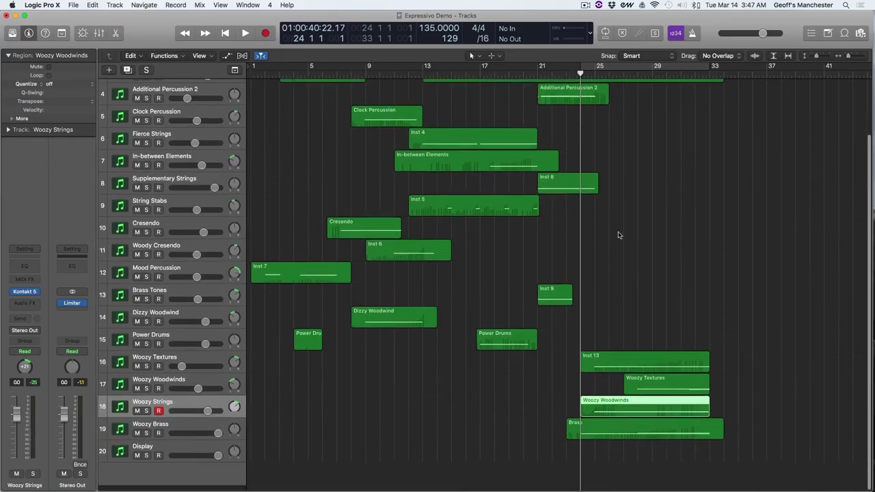
pyautogui.moveTo(582, 417); pyautogui.dragTo(610, 418)
pyautogui.moveTo(568, 441); pyautogui.dragTo(612, 440)
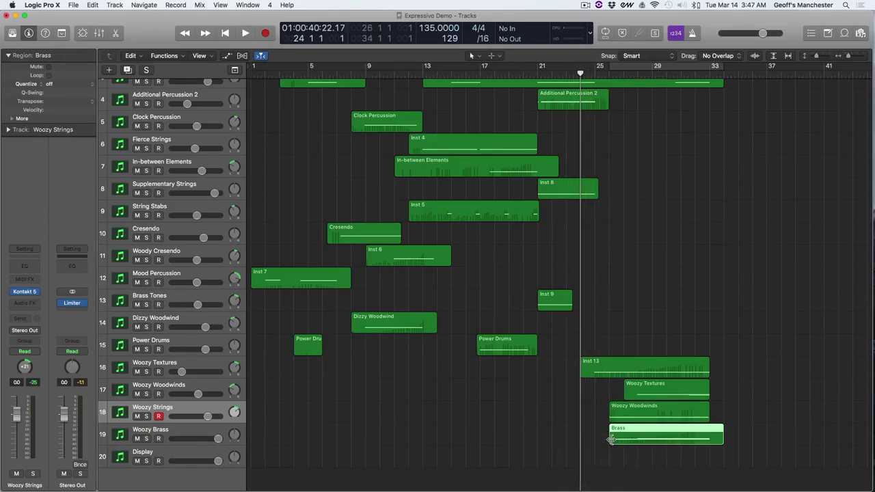
pyautogui.scroll(2, 611, 349)
pyautogui.moveTo(606, 129); pyautogui.dragTo(595, 129)
# Play the arrangement with the trimmed regions from about bar 20 until bar 28
pyautogui.click(539, 68)
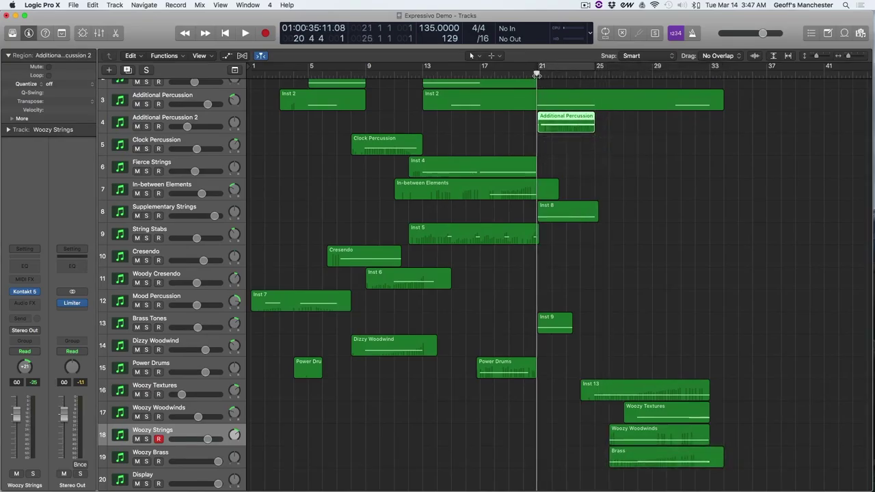
pyautogui.scroll(2, 575, 218)
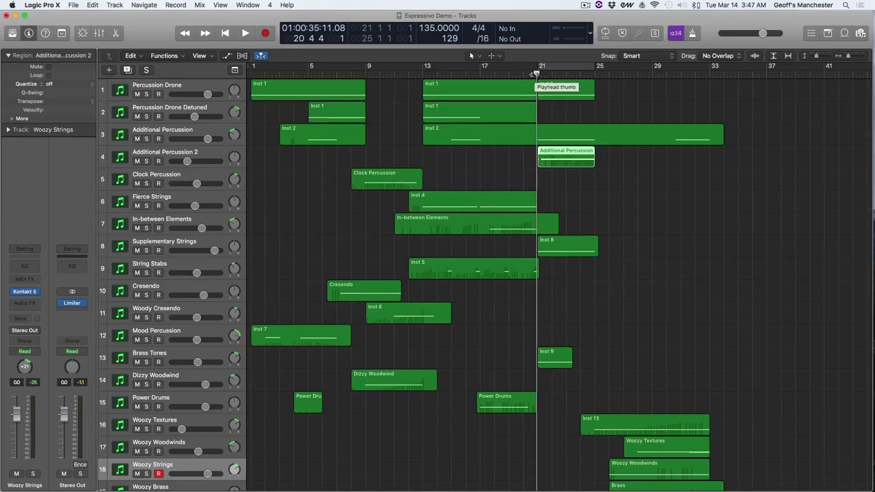
pyautogui.moveTo(536, 74); pyautogui.dragTo(521, 74)
pyautogui.press('space')
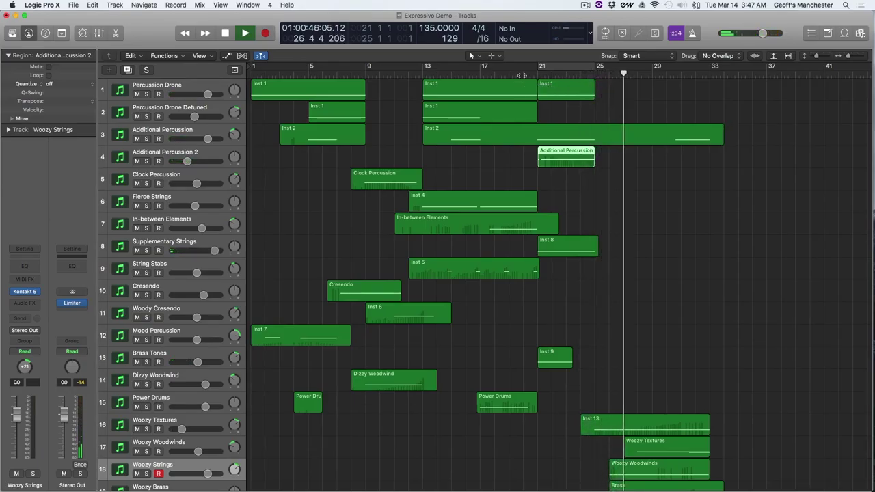
pyautogui.scroll(-3, 658, 218)
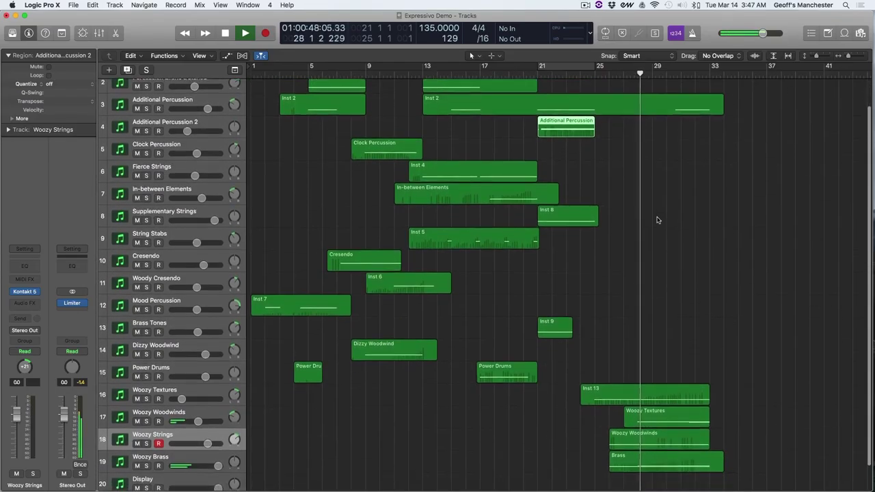
pyautogui.scroll(3, 657, 219)
pyautogui.press('space')
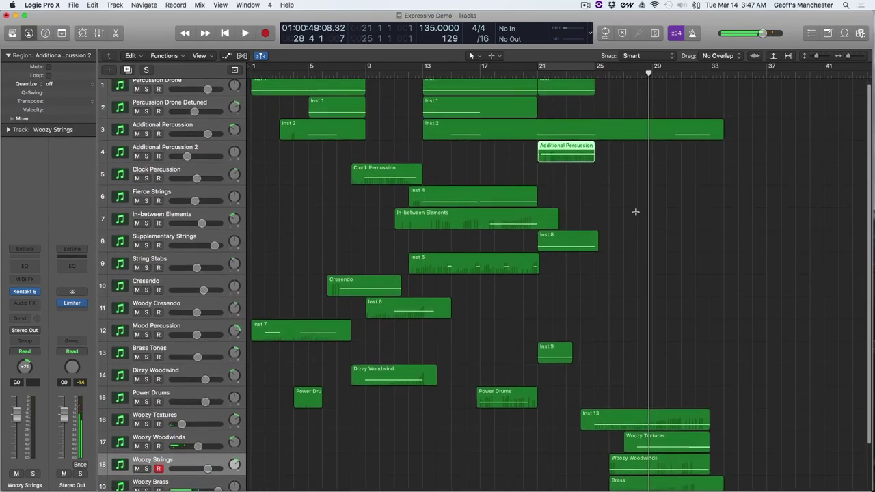
# Undo the three trims on the Additional Percussion 2, Woozy Brass and Woozy Strings regions
pyautogui.press('super+z')
pyautogui.press('super+z')
pyautogui.press('super+z')
pyautogui.scroll(-4, 603, 275)
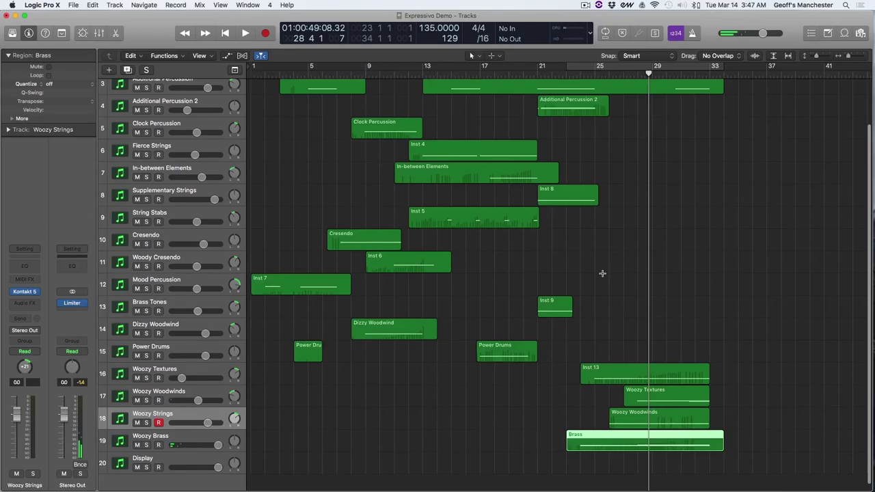
pyautogui.scroll(2, 602, 274)
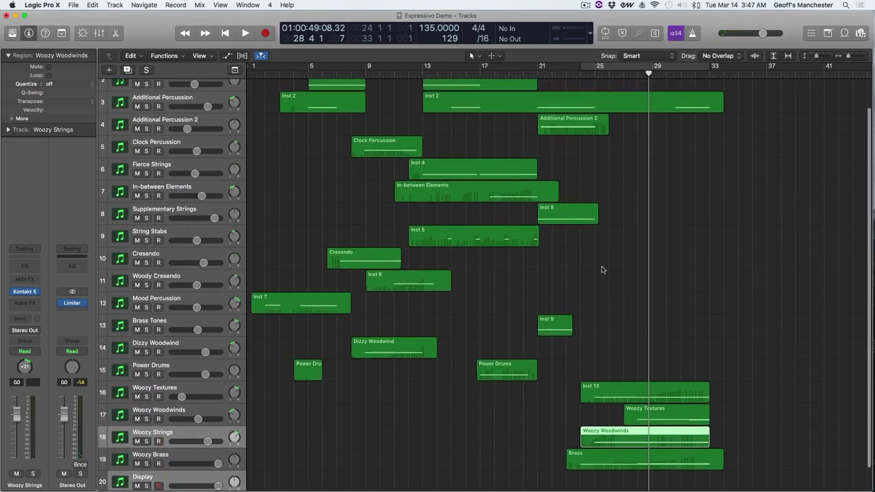
# Play the arrangement with its overlapping regions from bar 21 until bar 27
pyautogui.click(551, 73)
pyautogui.click(539, 73)
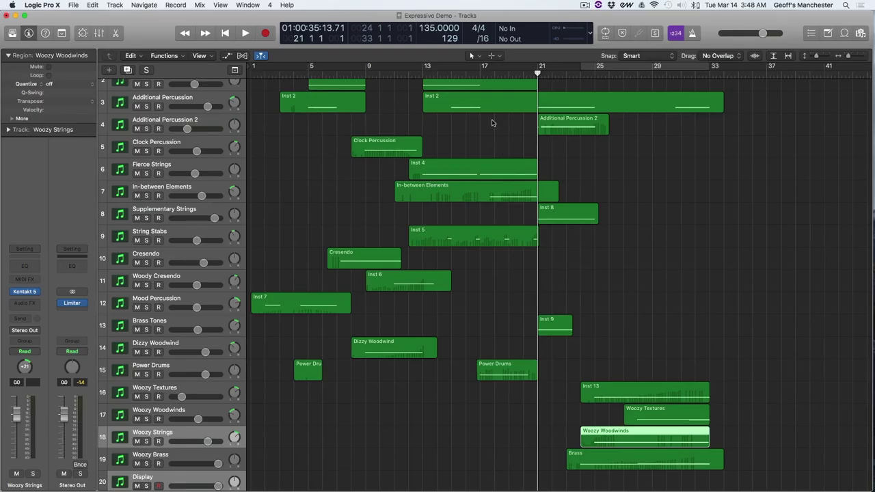
pyautogui.press('space')
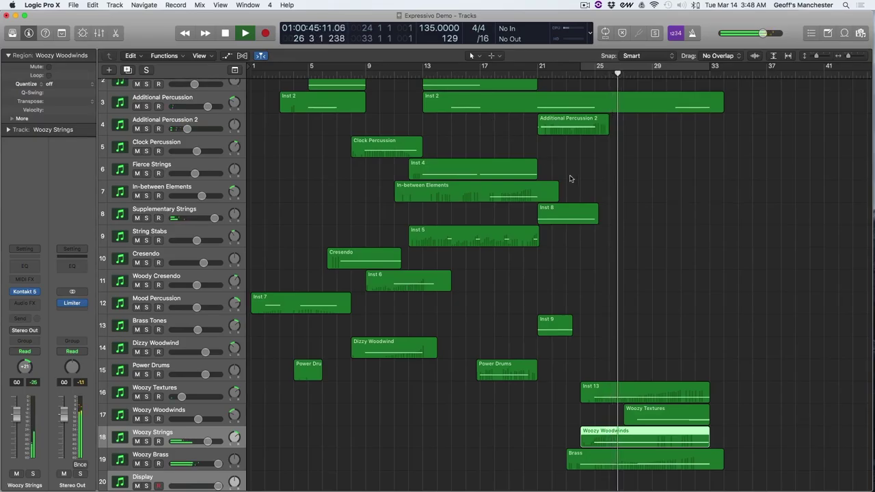
pyautogui.scroll(3, 544, 160)
pyautogui.press('space')
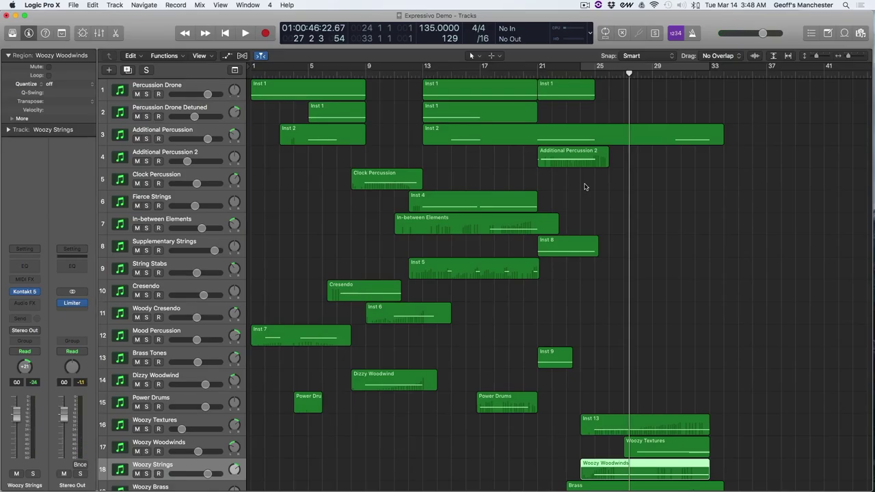
# Select the Display track and open its Kontakt instrument with the Espressivo library
pyautogui.scroll(2, 567, 472)
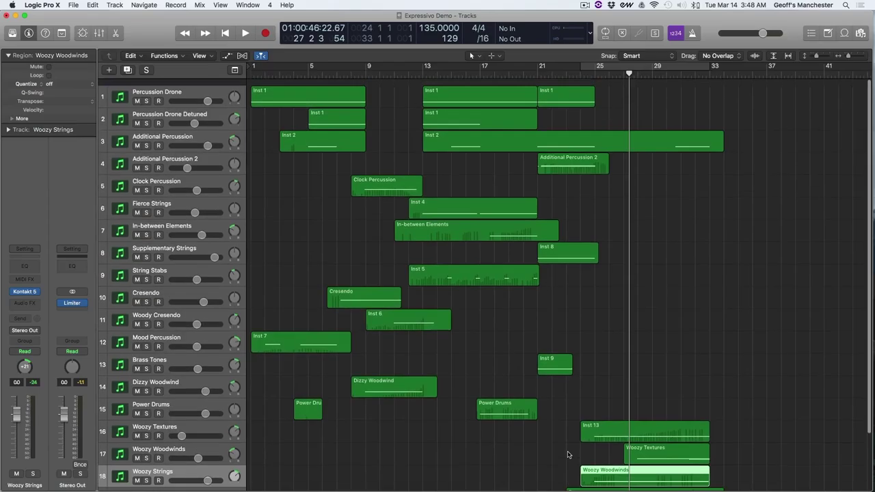
pyautogui.press('cmd+d')
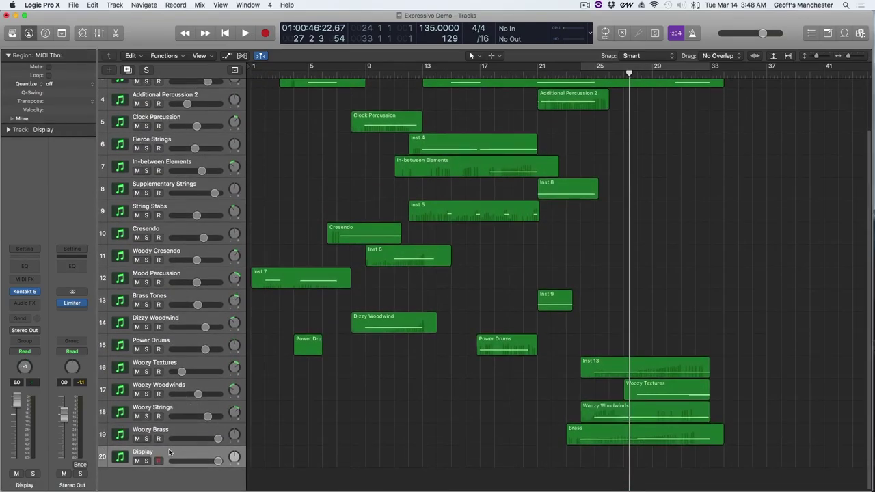
pyautogui.click(25, 293)
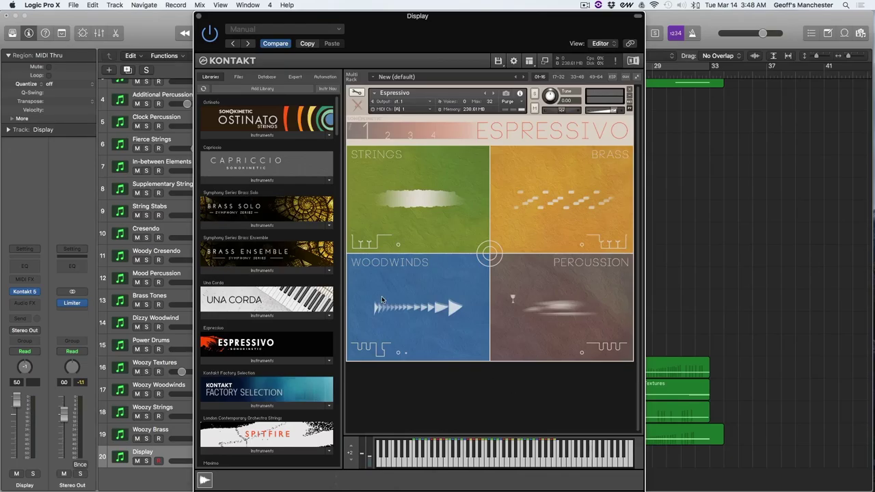